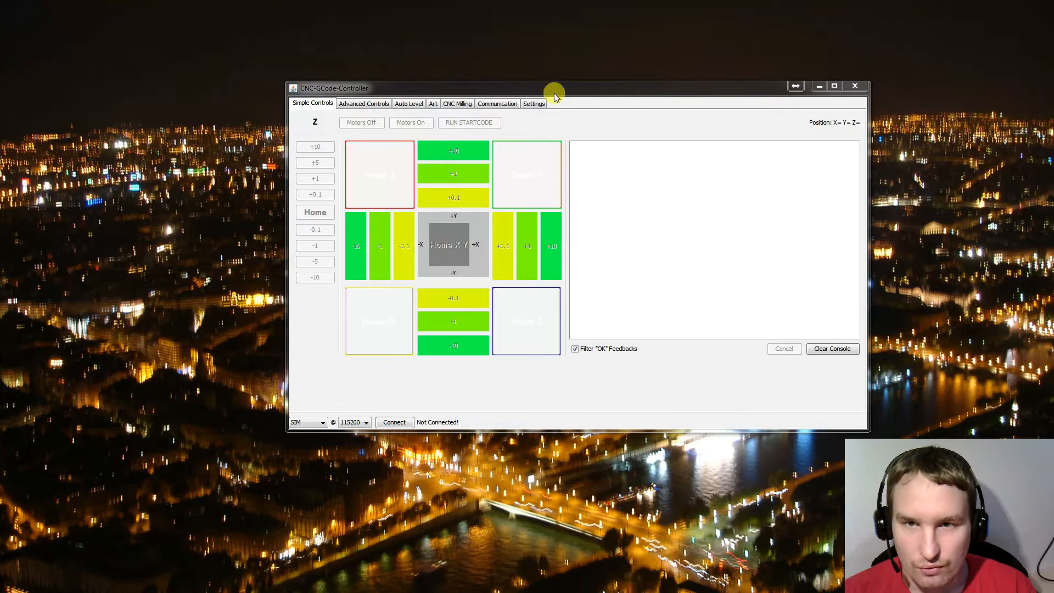
Step: Maximize the controller window and connect to the SIM port at 115200 baud
double_click(538, 89)
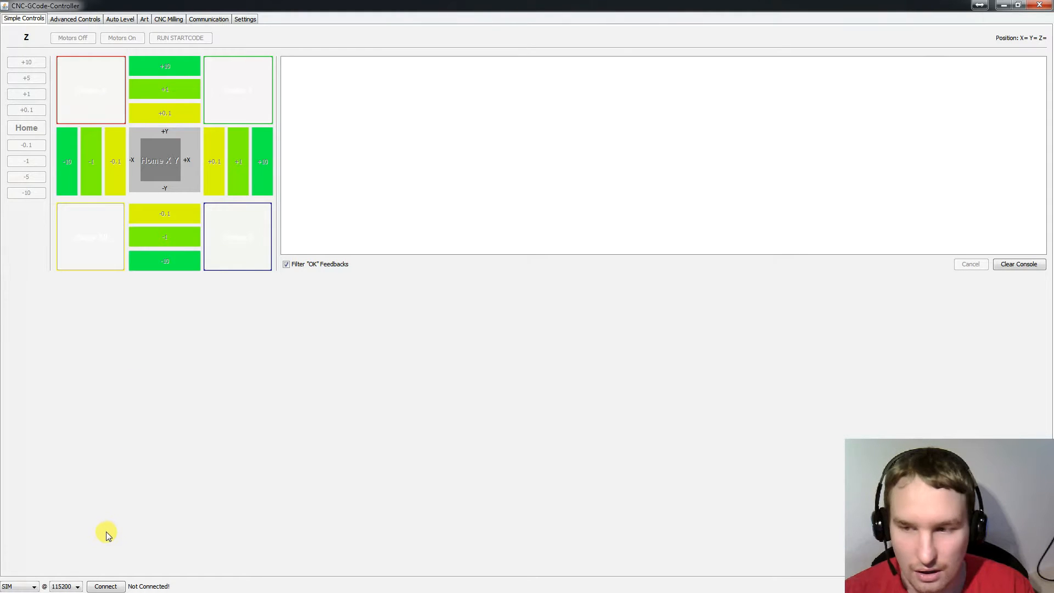
click(20, 586)
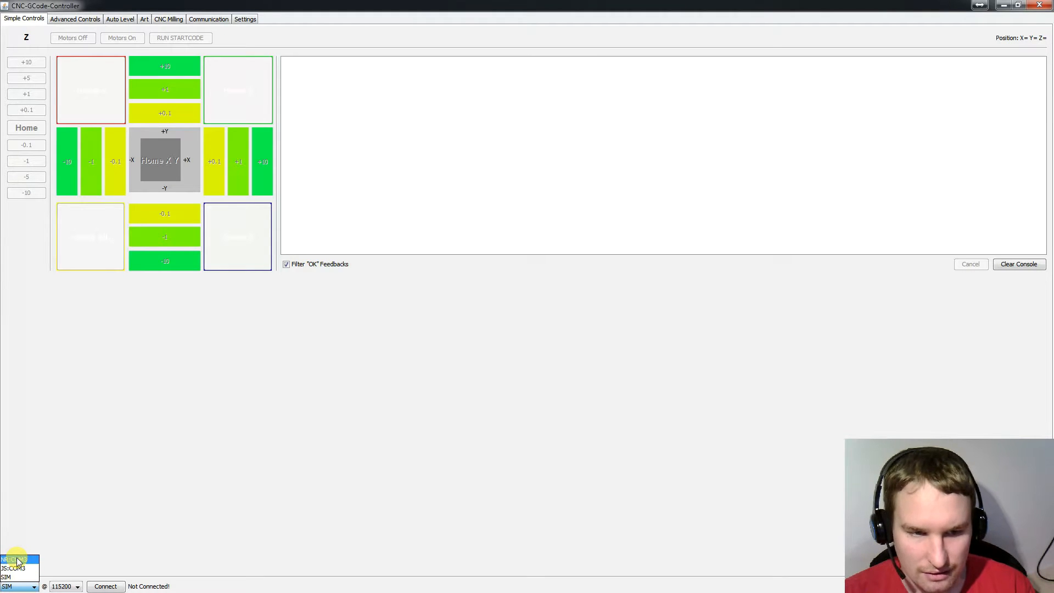
click(23, 579)
click(19, 585)
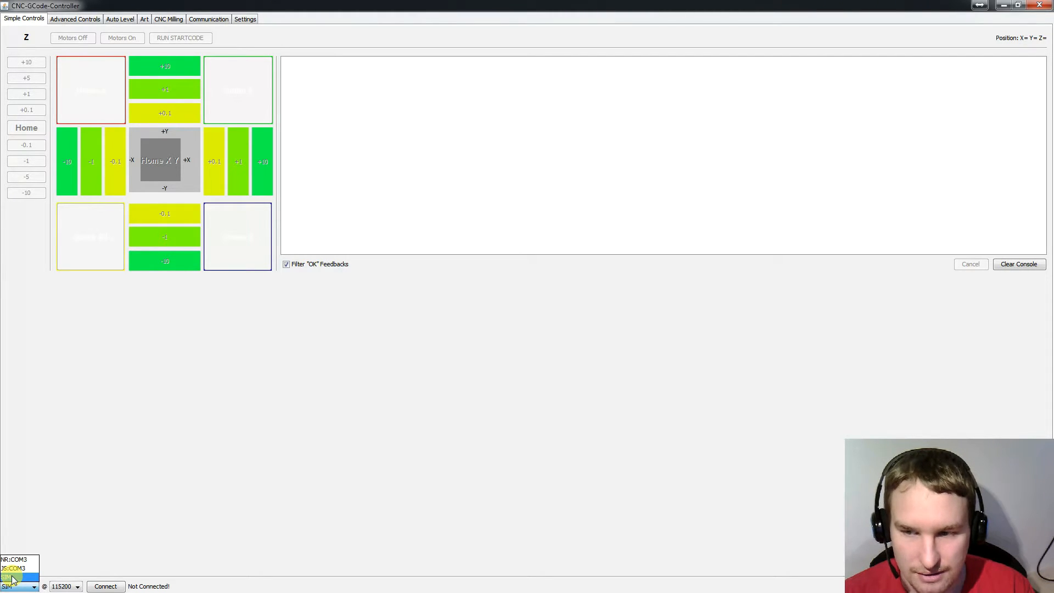
click(11, 577)
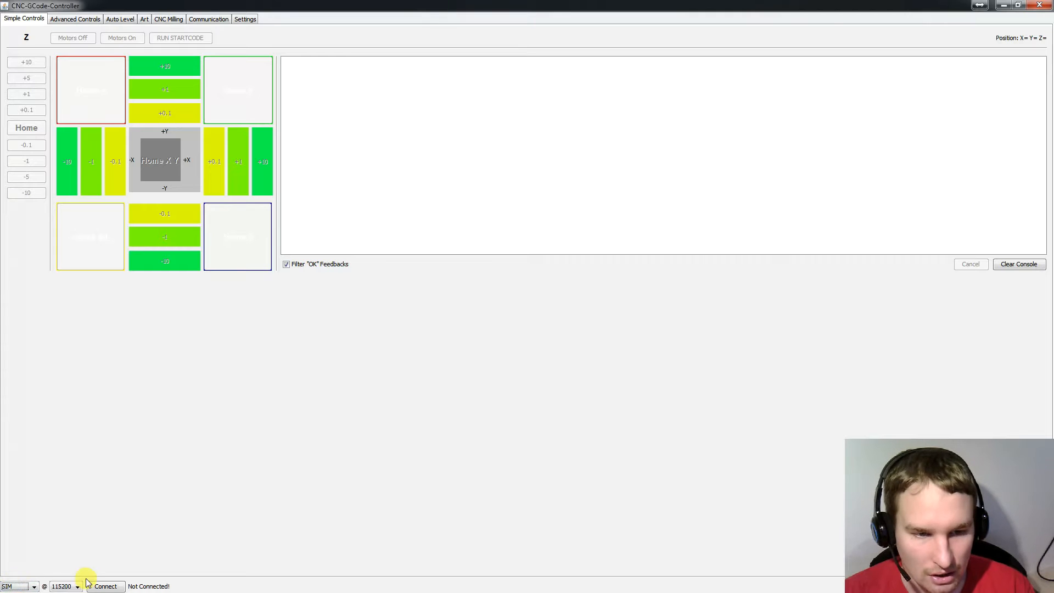
click(76, 586)
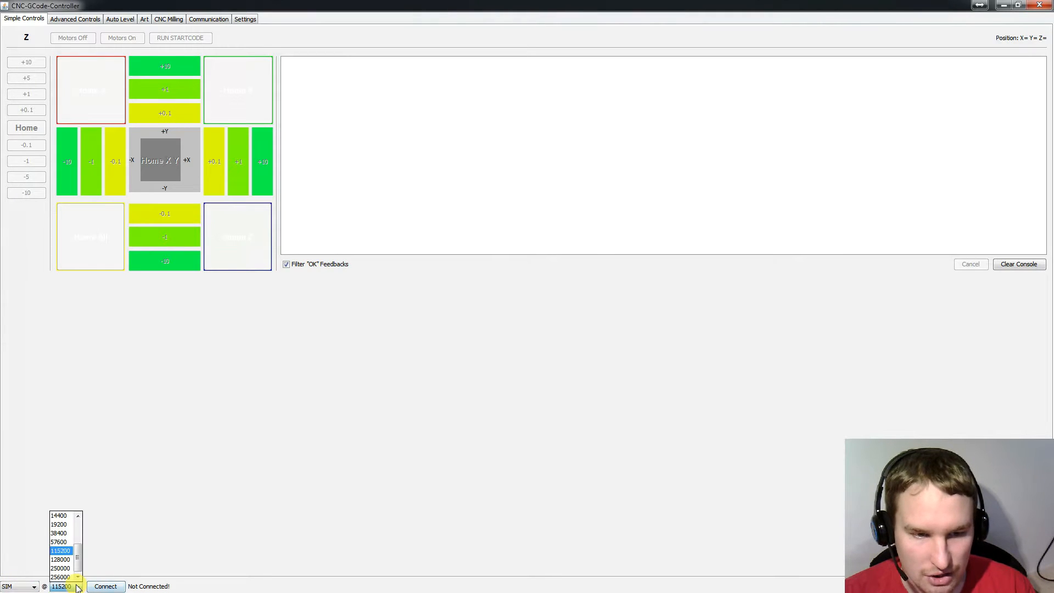
click(60, 550)
click(105, 586)
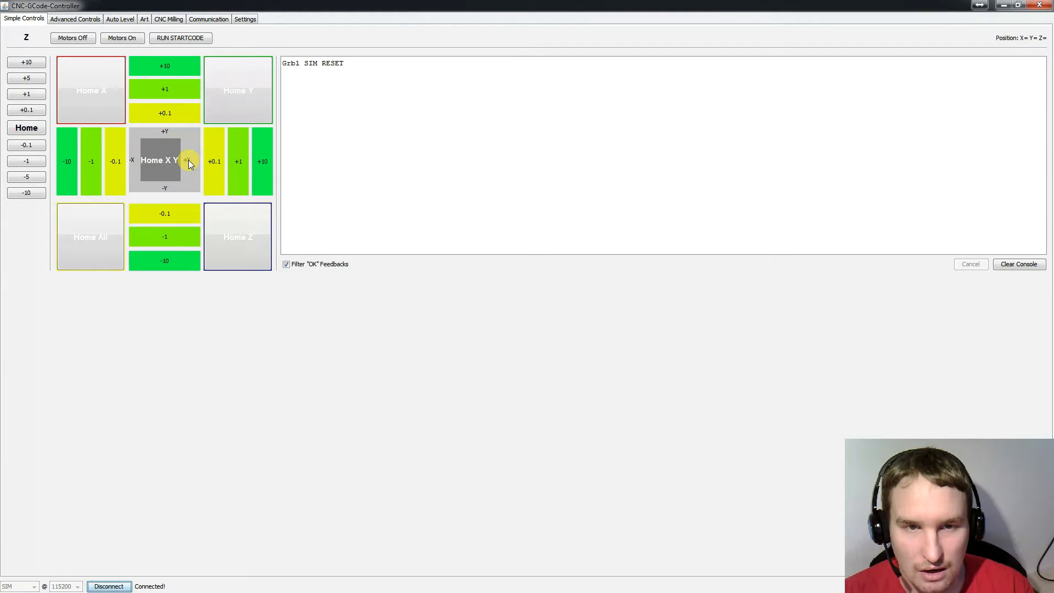
Step: Jog the X axis by +10 with the simple controls
click(263, 165)
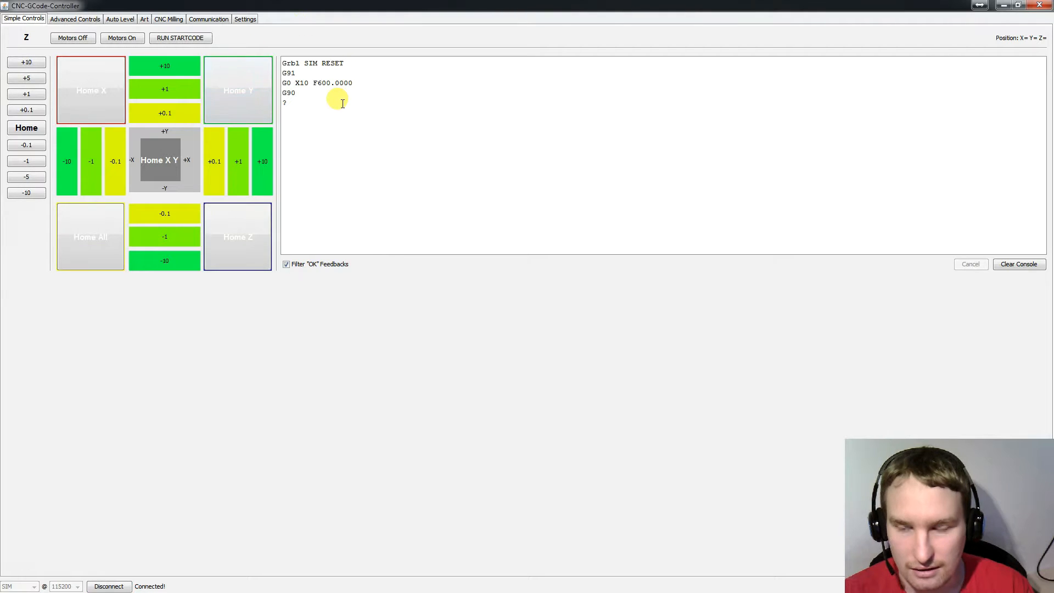
click(61, 39)
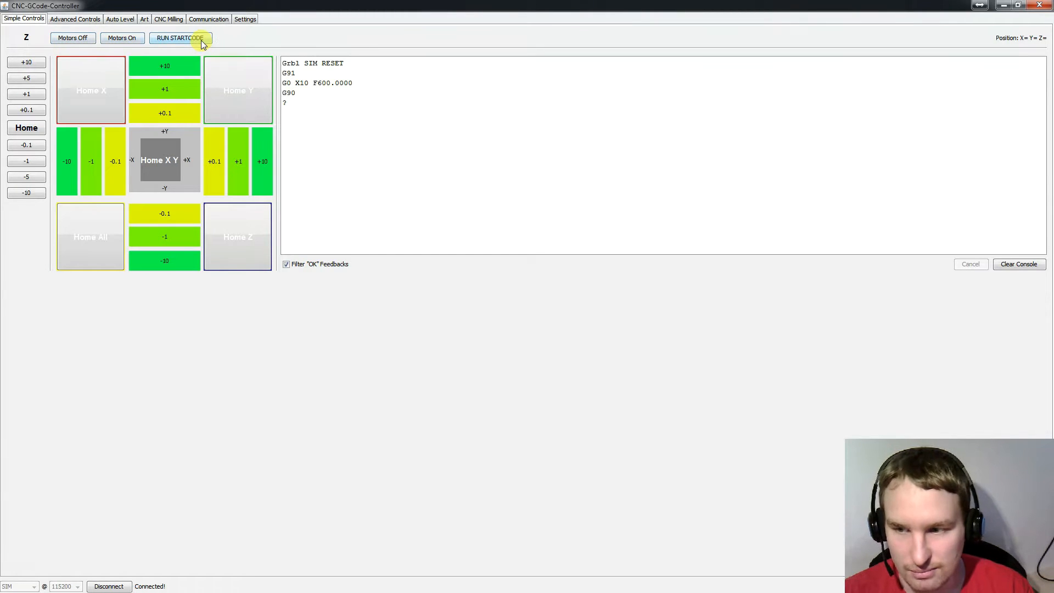
Step: Show the advanced controls and widen the work-area preview beside them
click(72, 18)
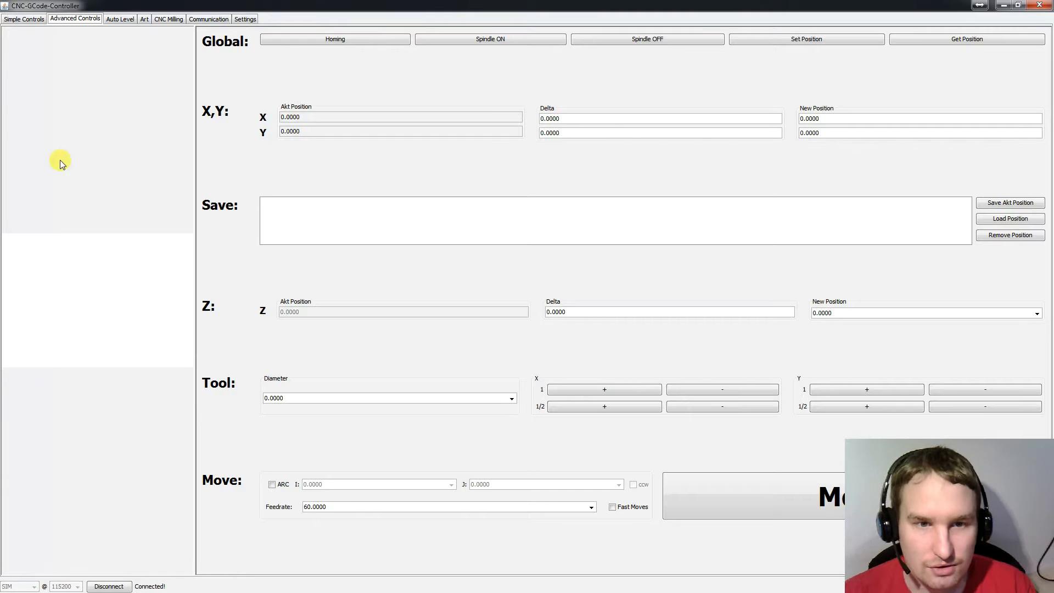
drag(195, 296, 439, 289)
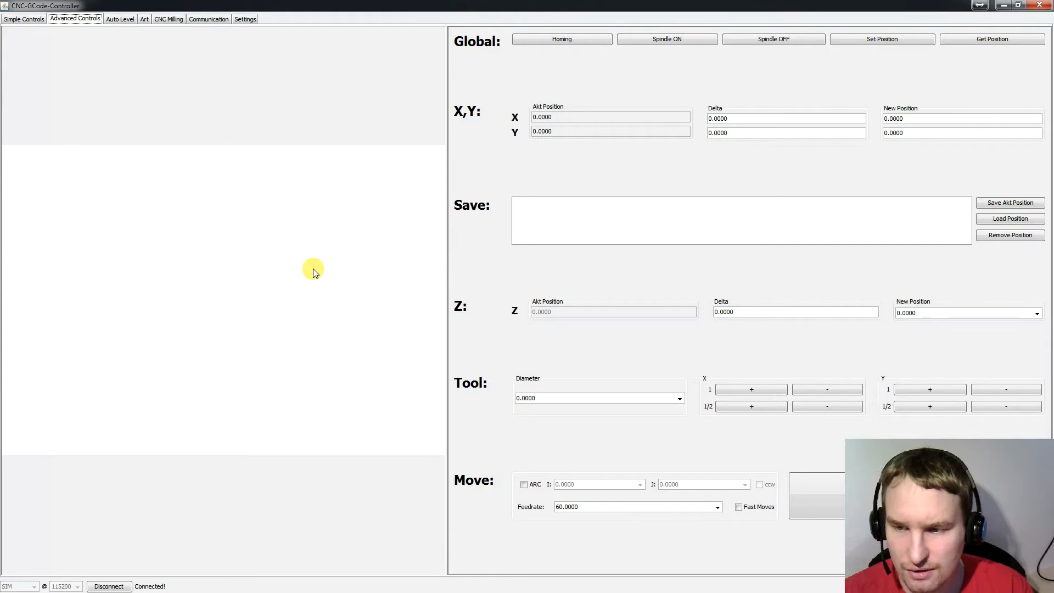
click(566, 39)
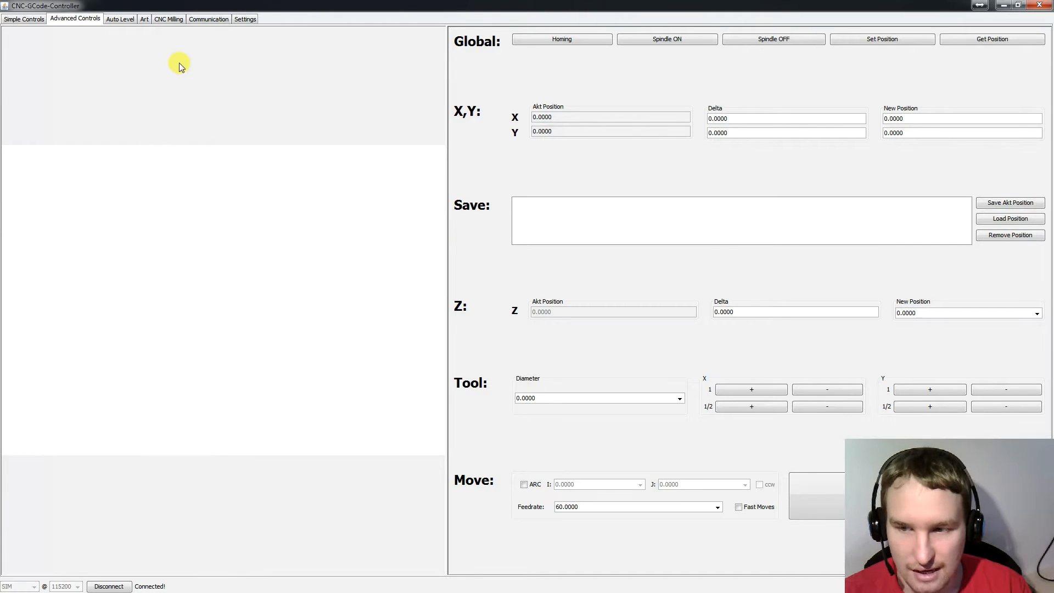
Step: Run the auto-leveling measurement over the preset grid of probe points and dismiss its completion report
click(118, 20)
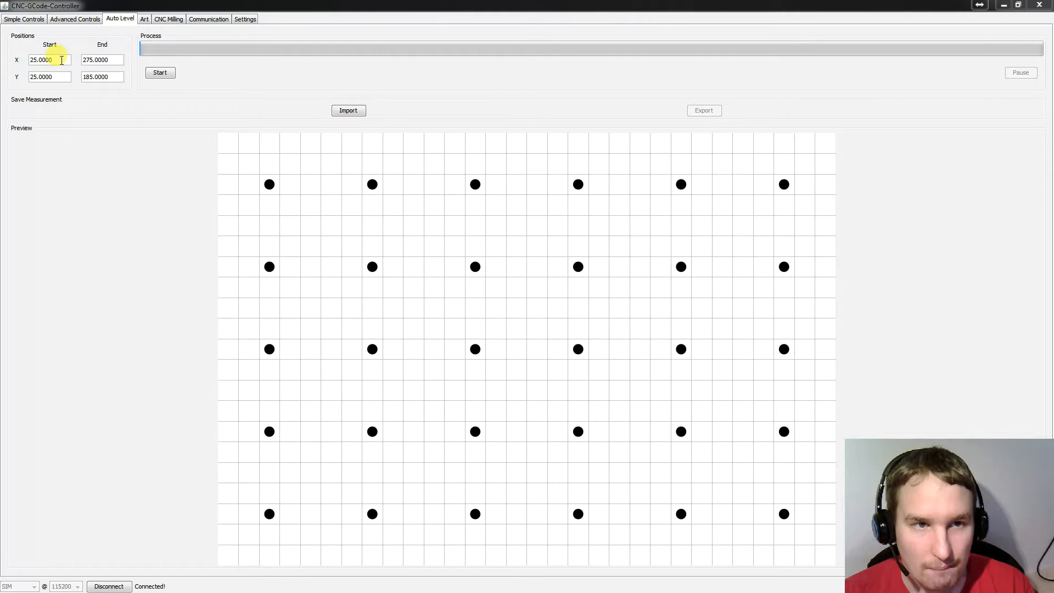
click(61, 59)
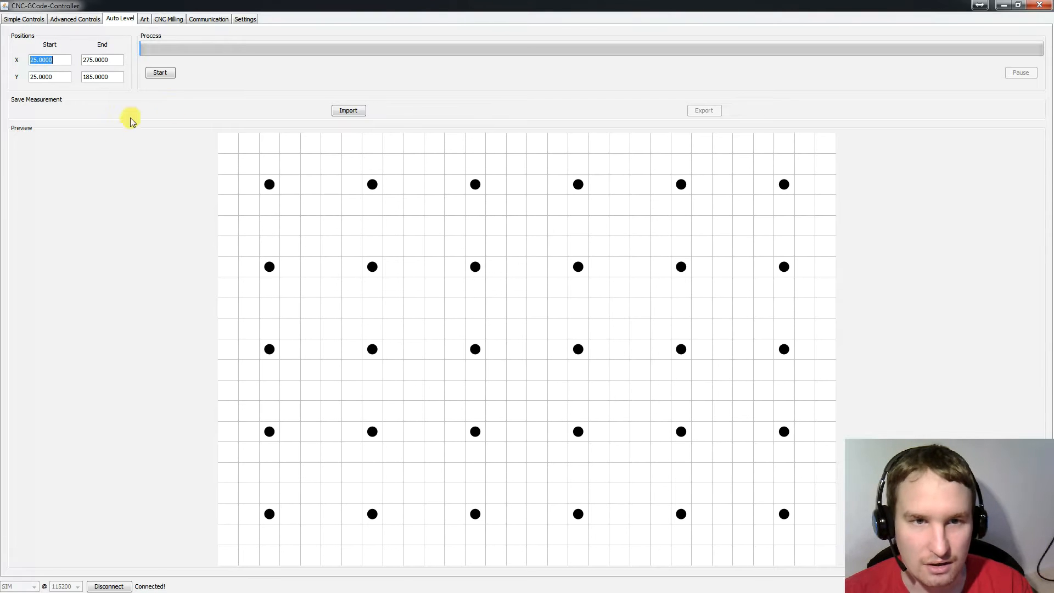
click(166, 77)
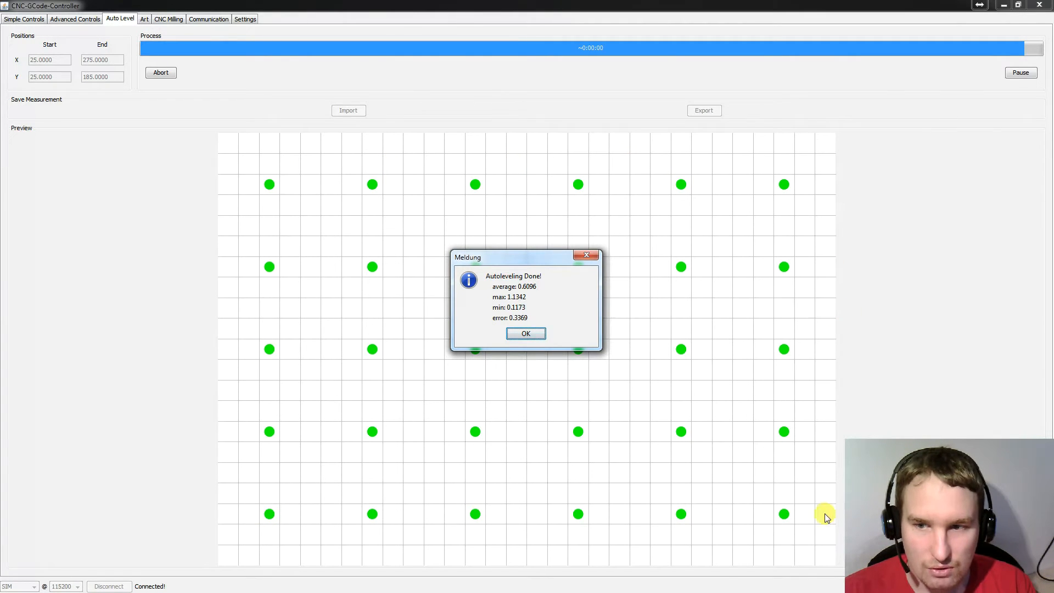
click(526, 334)
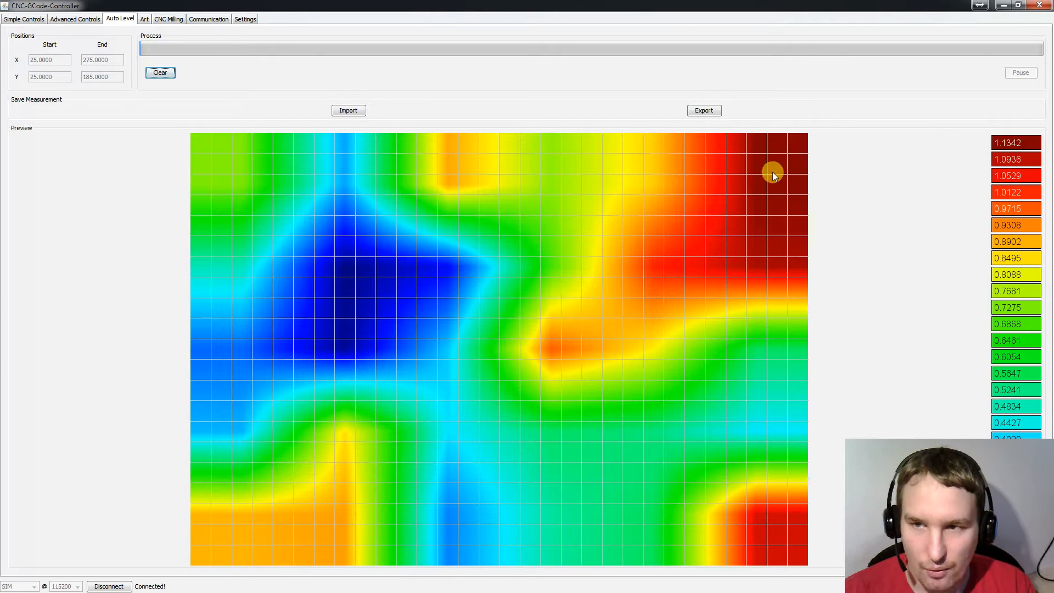
Step: Read the measured height at a dark red point and at a dark blue point of the auto-level map
click(796, 145)
click(537, 316)
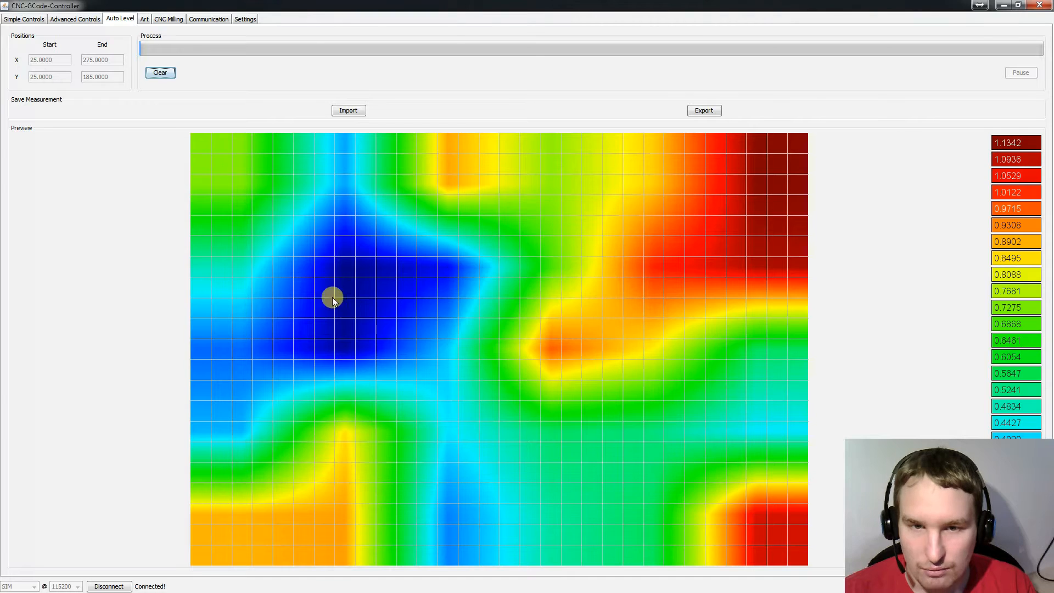
click(348, 275)
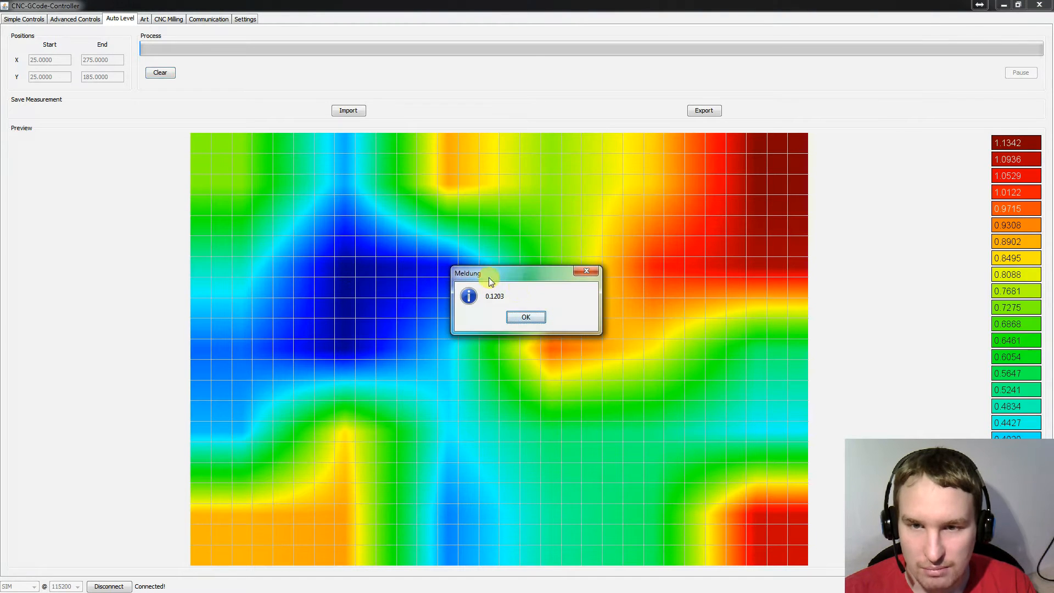
click(527, 318)
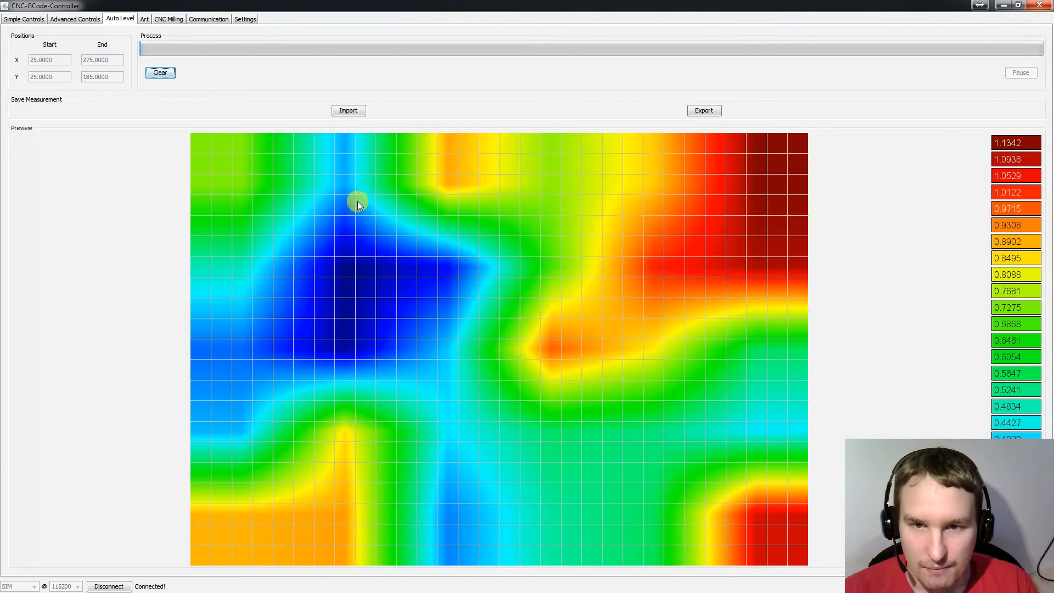
Step: Make sure AutoLeveling is enabled in the CNC milling positioning options, and return to the auto-level height map
click(164, 20)
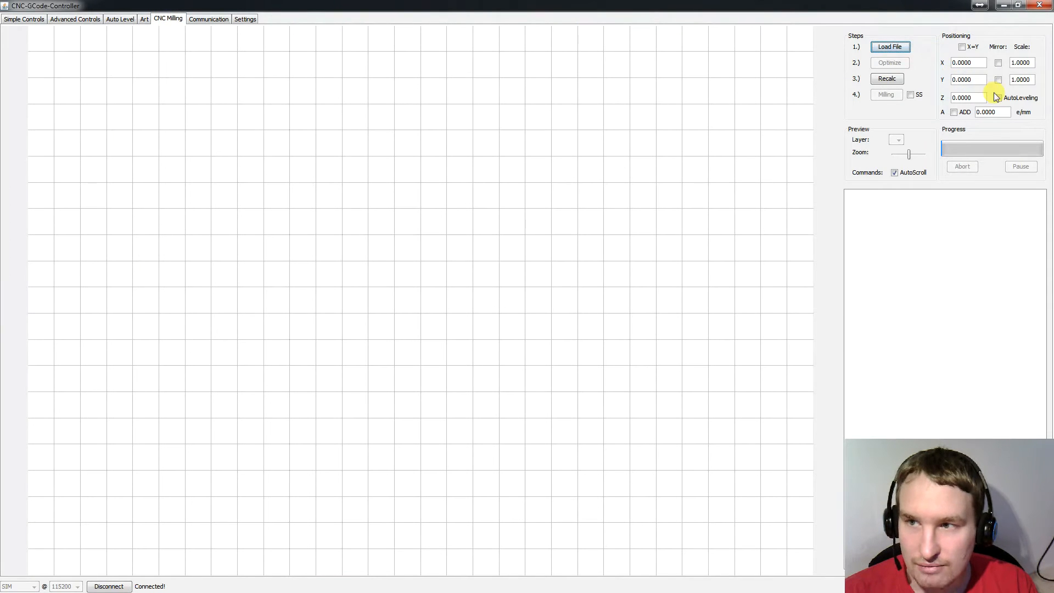
click(997, 98)
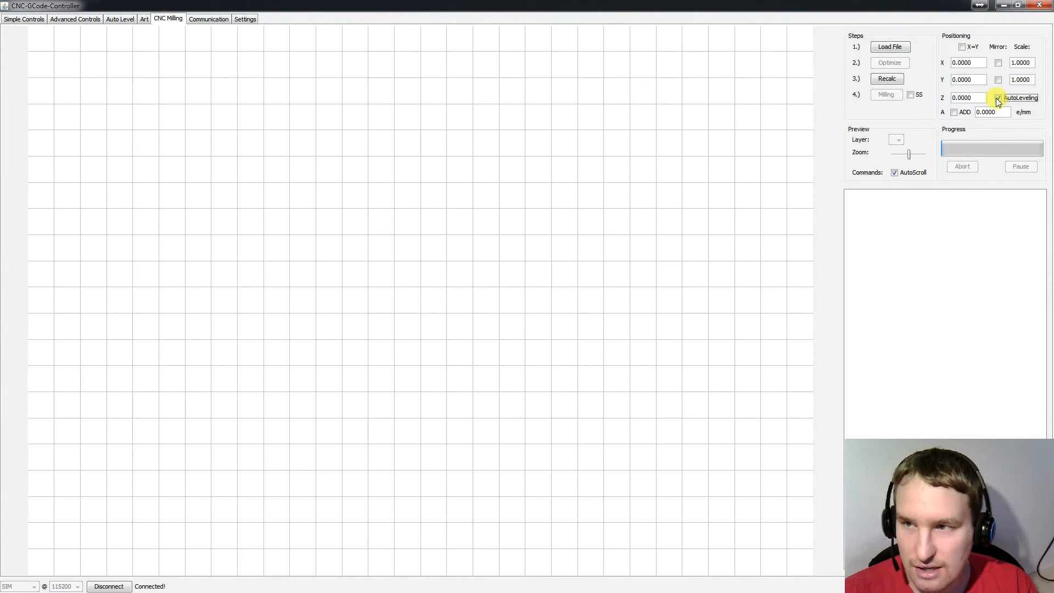
click(998, 98)
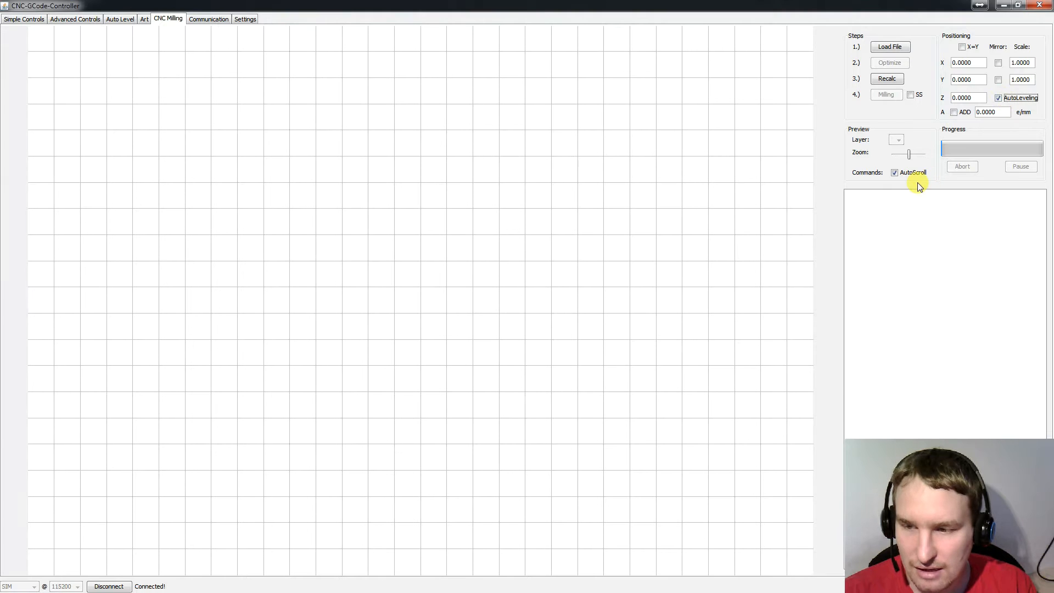
click(123, 19)
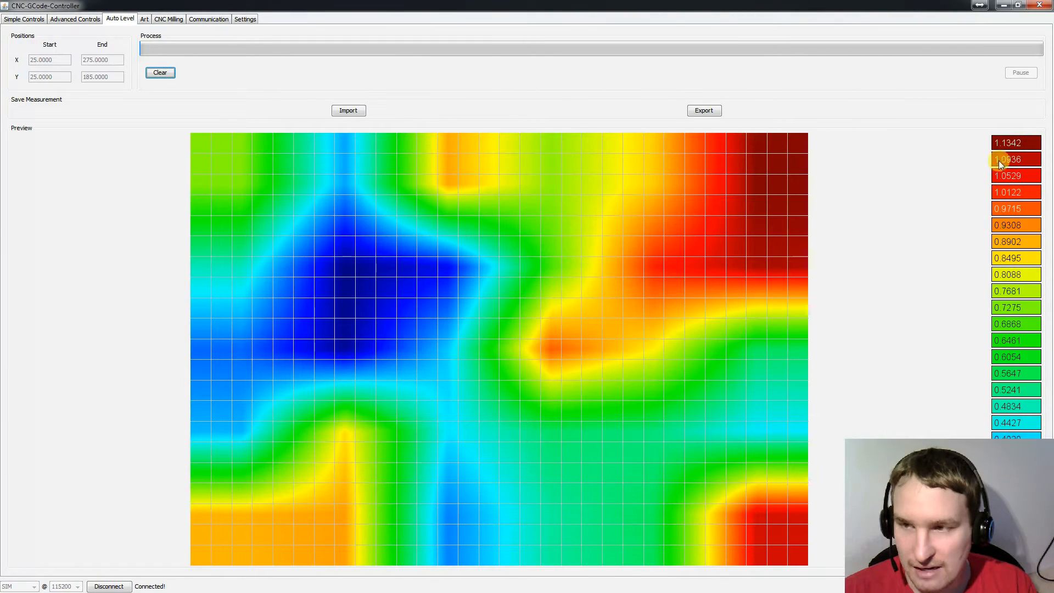
Step: Show the Art page, switch to AwesomeBump and load stocksnap.jpg from the desktop as its input image
click(144, 19)
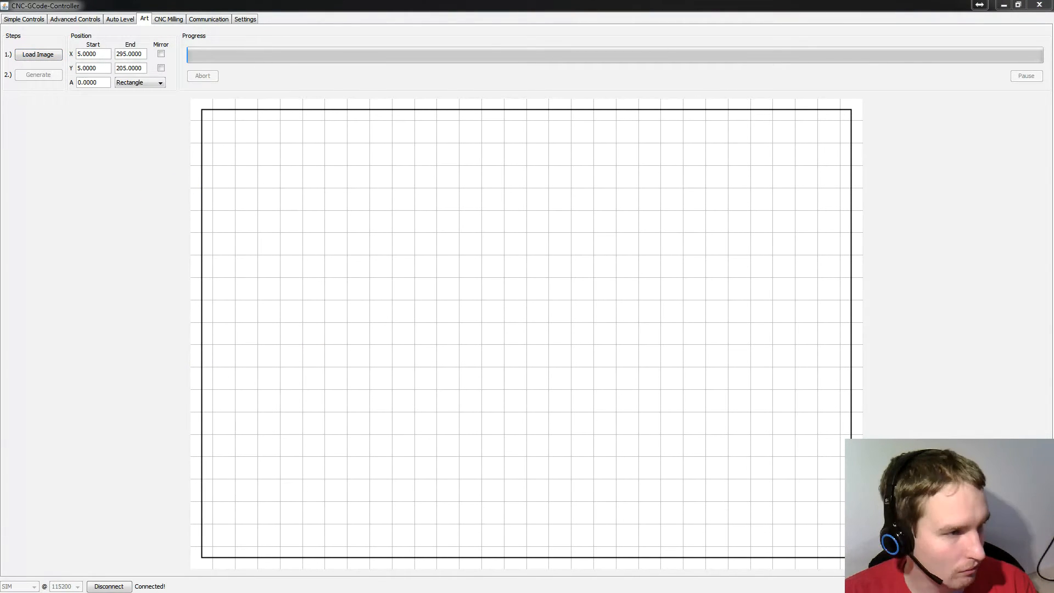
click(443, 230)
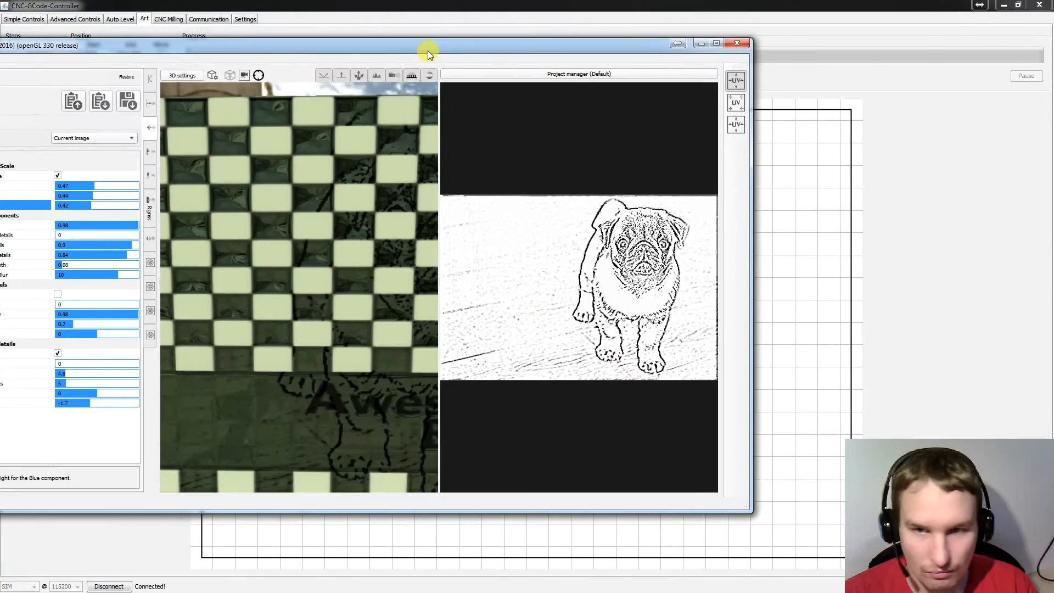
mouse_move(427, 50)
mouse_down()
mouse_move(551, 36)
mouse_move(694, 61)
mouse_up()
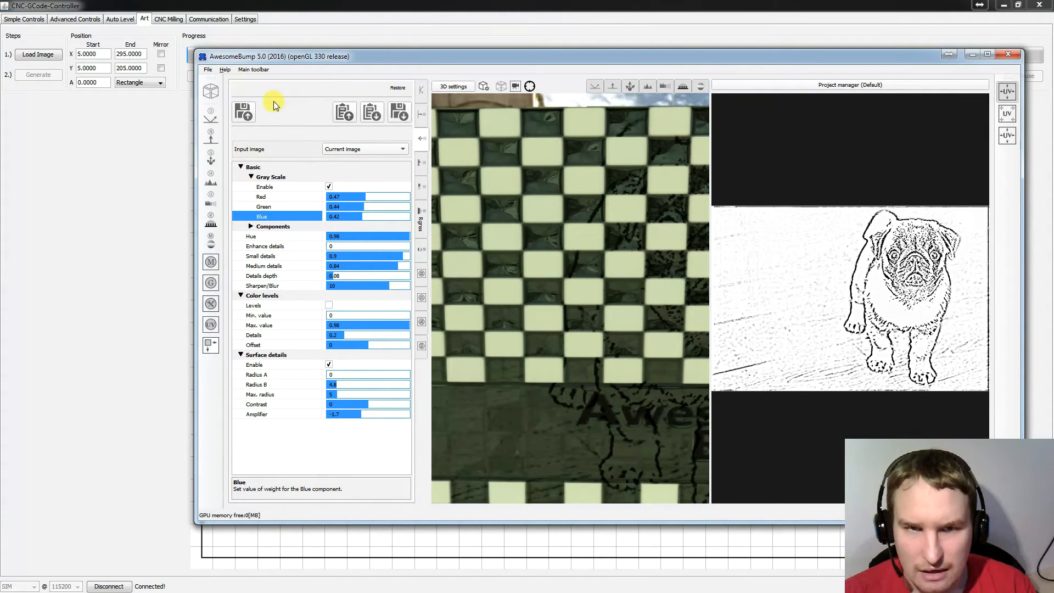
click(252, 111)
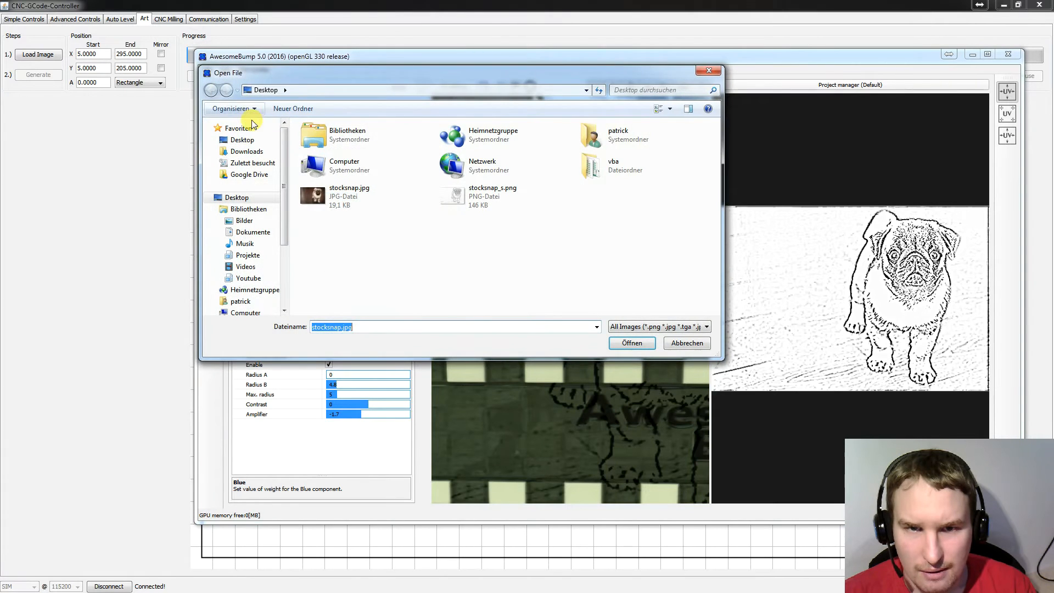
double_click(355, 197)
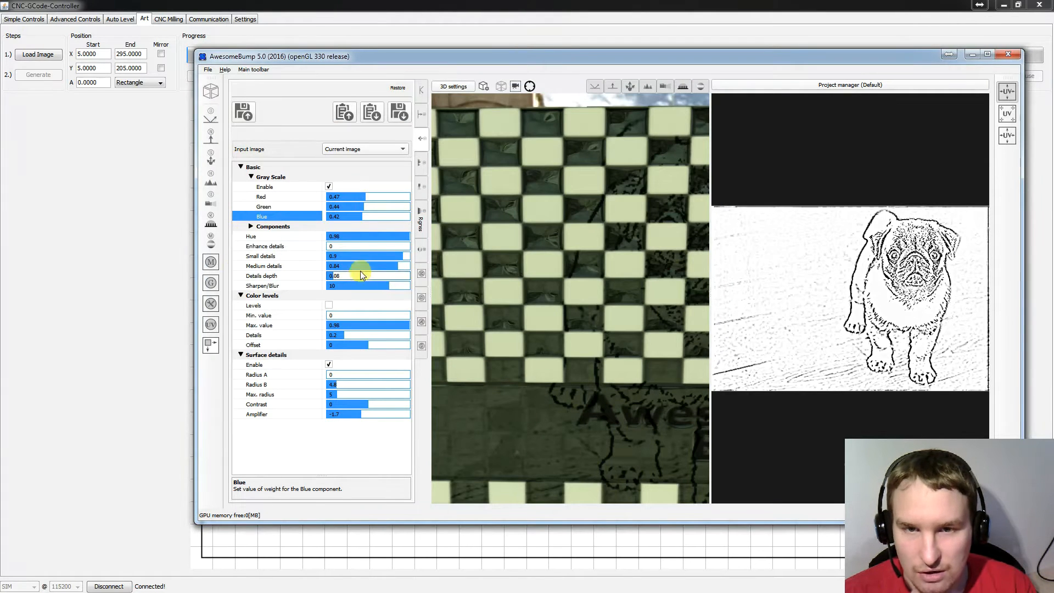
Step: Set Hue to 0.97 and Radius B to 6.7, inspect the pug's outlines up close, and close AwesomeBump
mouse_move(407, 237)
mouse_down()
mouse_move(398, 237)
mouse_move(410, 237)
mouse_up()
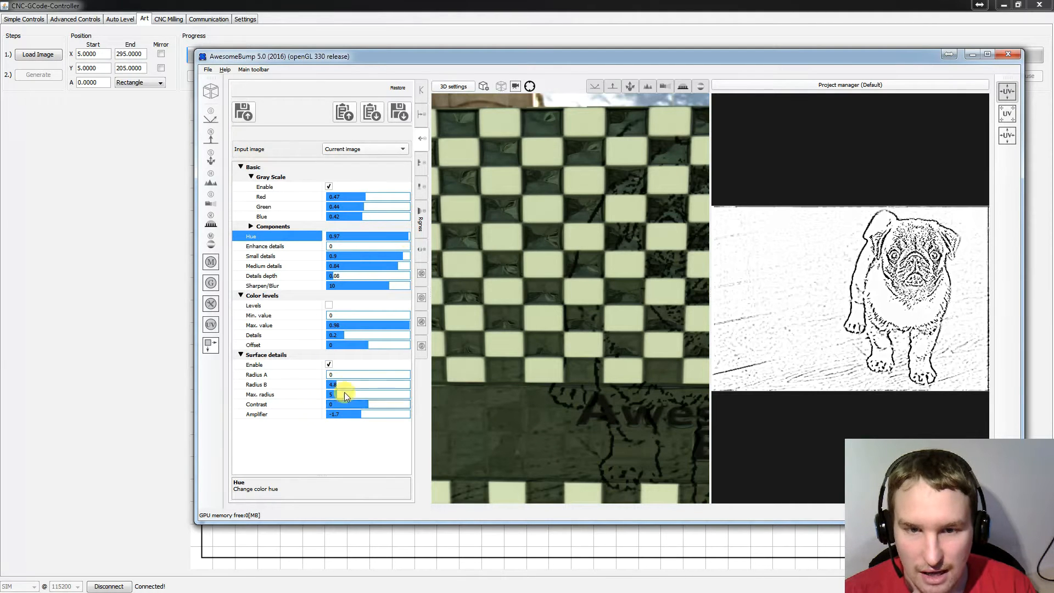
mouse_move(344, 385)
mouse_down()
mouse_move(406, 387)
mouse_move(338, 382)
mouse_up()
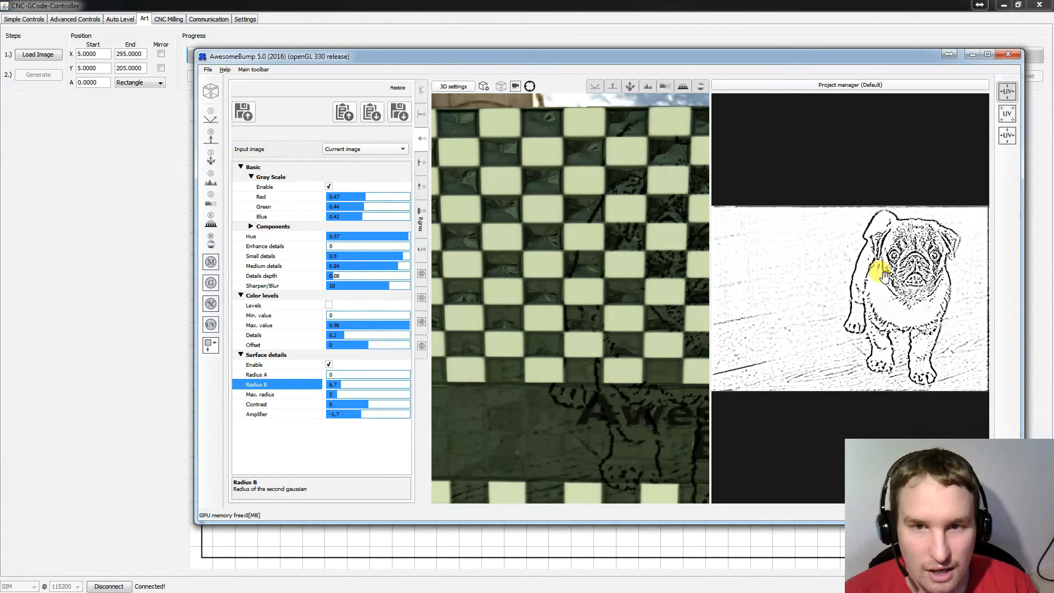
drag(689, 57, 461, 39)
scroll(641, 231, up, 1)
scroll(659, 236, up, 1)
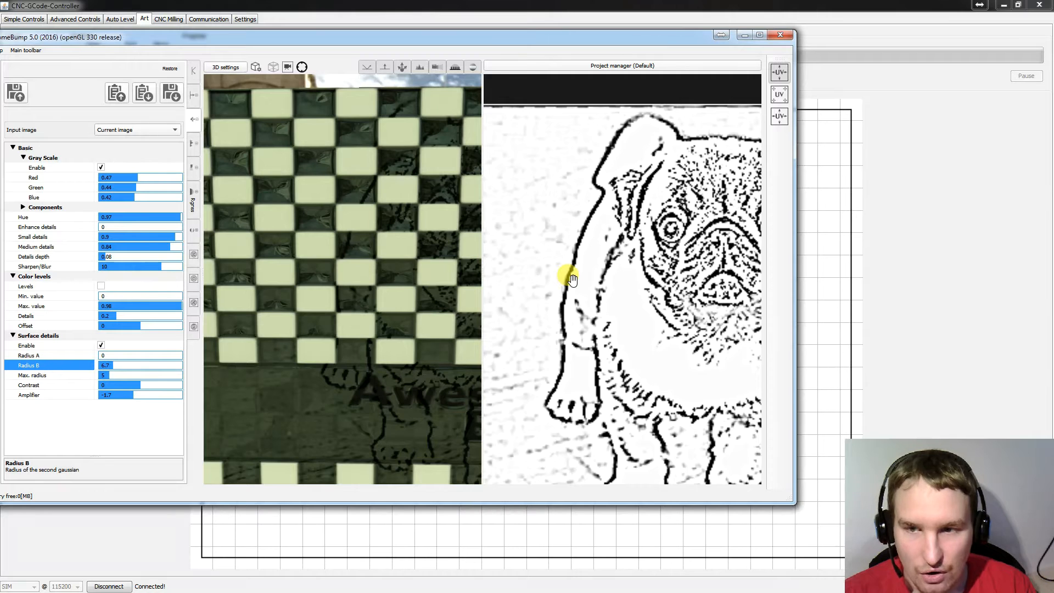
scroll(568, 271, down, 3)
scroll(565, 258, up, 2)
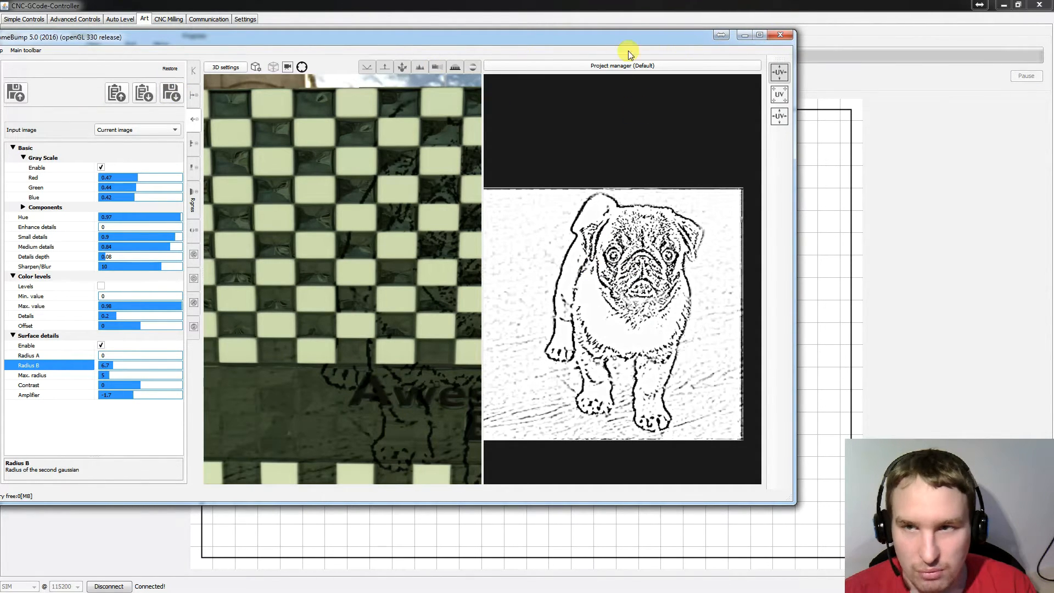
click(786, 35)
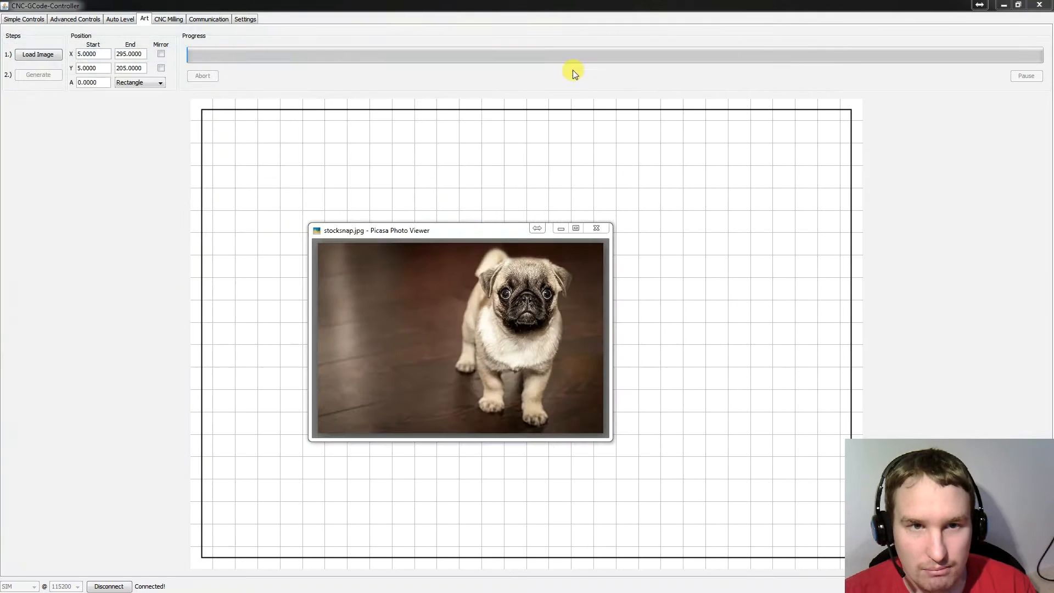
Step: Load the outline image stocksnap_s.png from the desktop into the Art work area
click(51, 54)
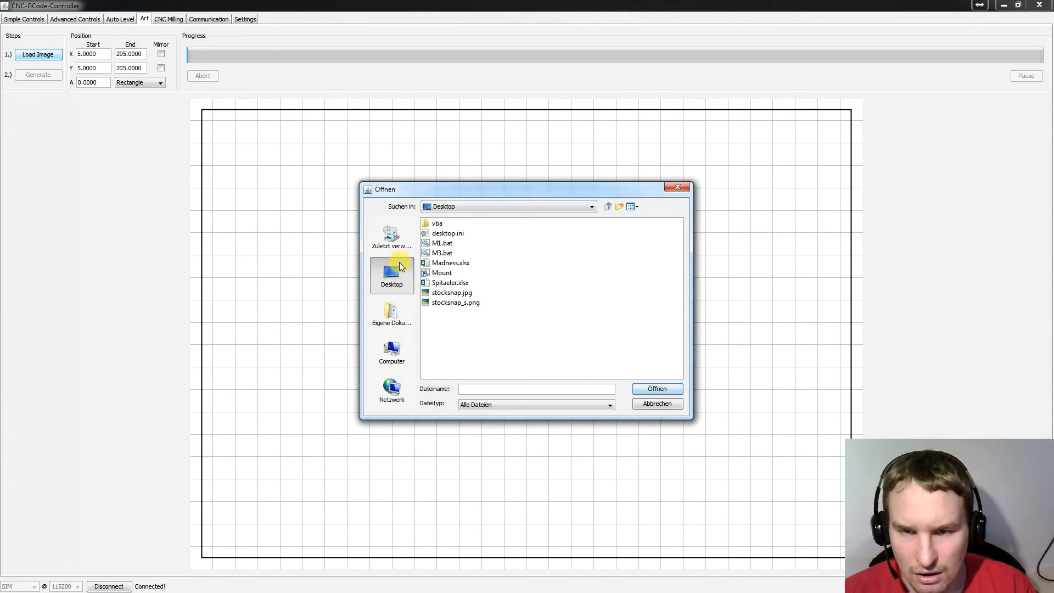
double_click(464, 306)
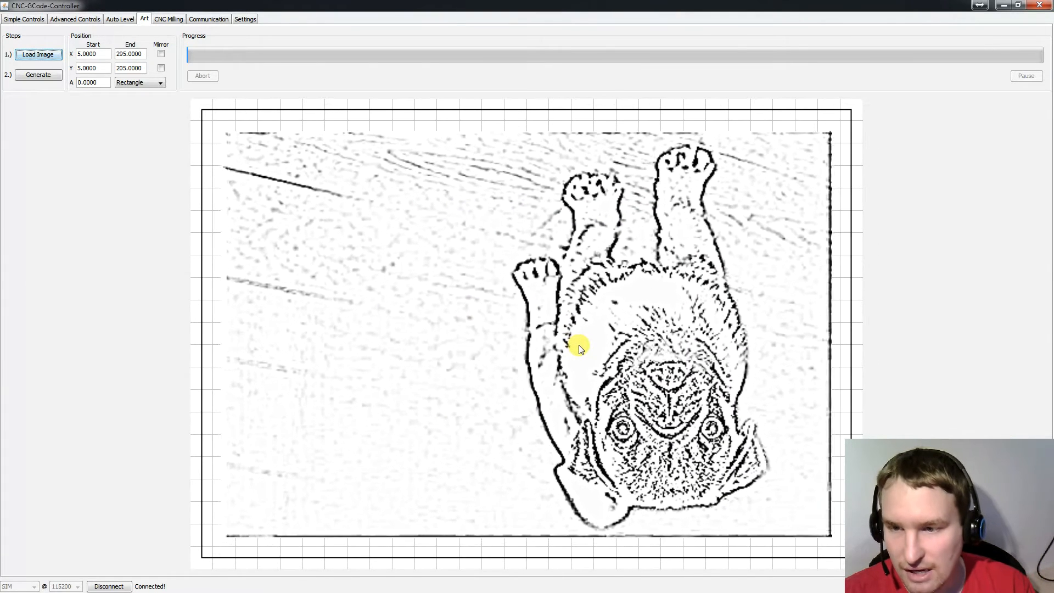
Step: Try rotating the pug image to an angle of 15 and mirroring it in X, and restore angle 0 without mirroring
double_click(85, 82)
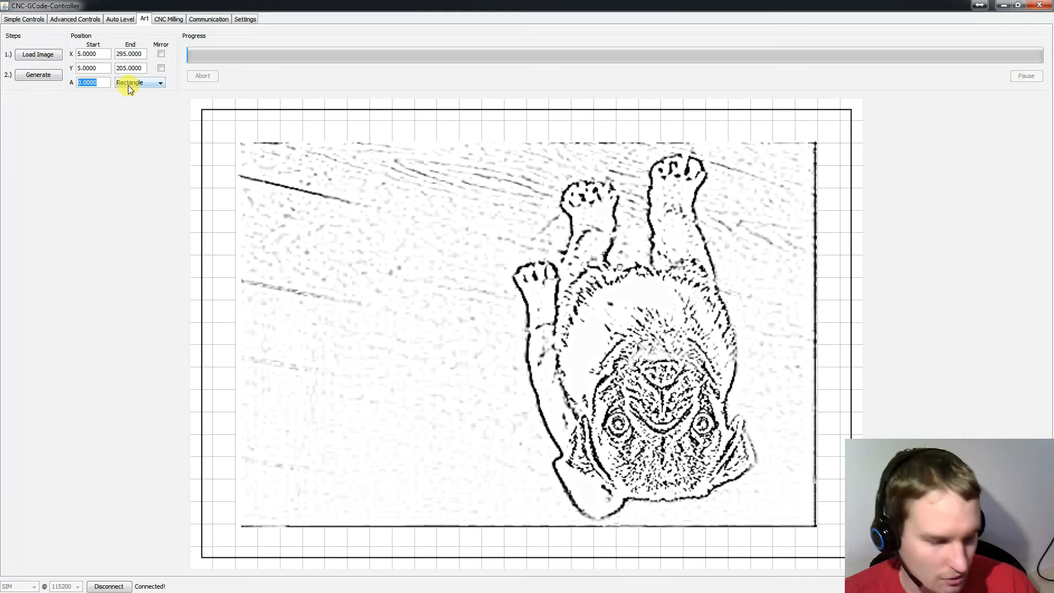
text(15)
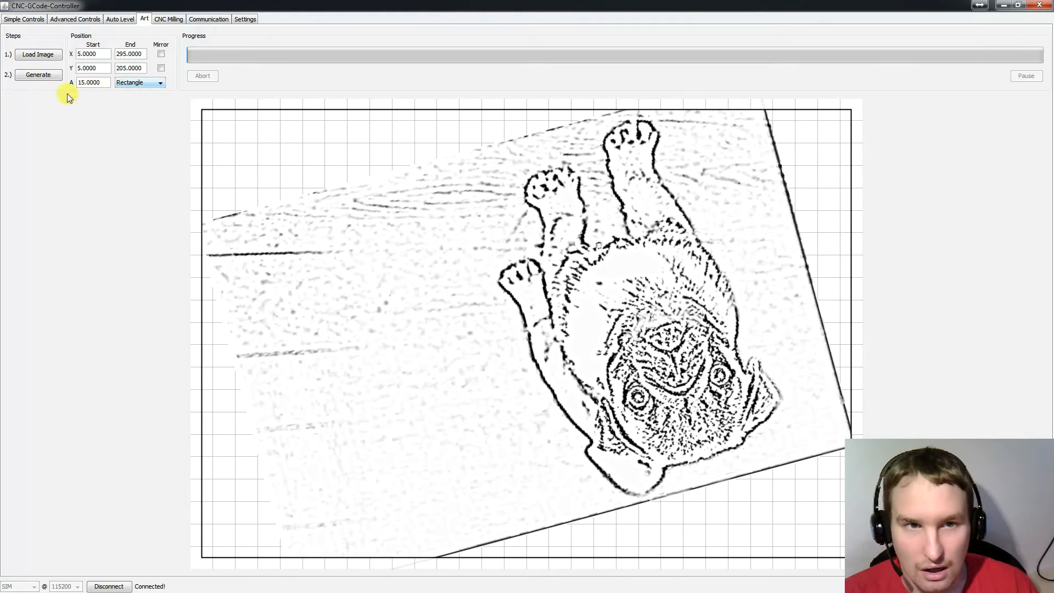
key(Return)
double_click(107, 82)
text(0)
key(Return)
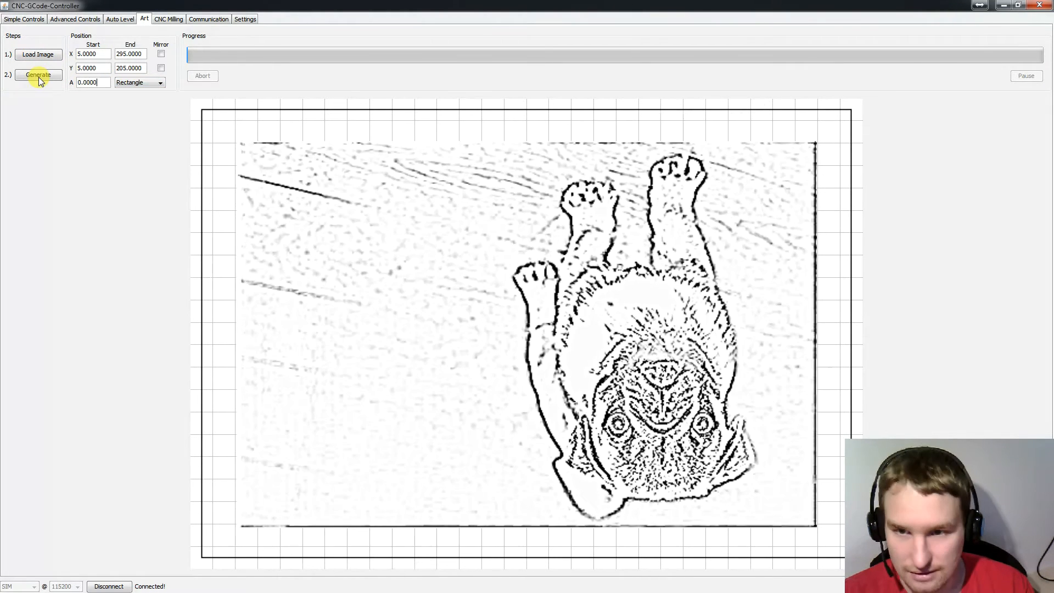
click(161, 54)
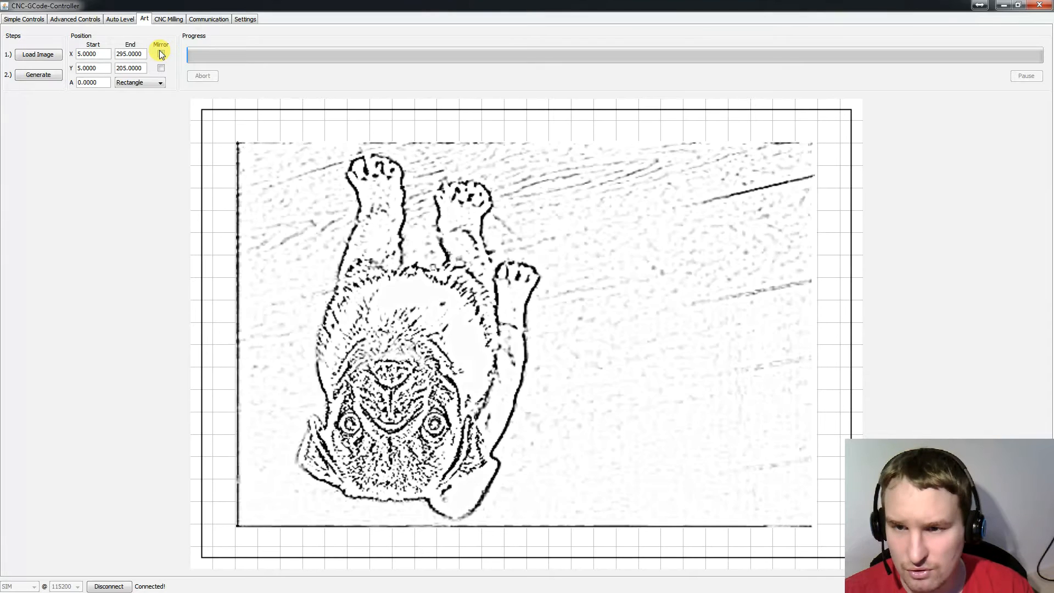
click(161, 53)
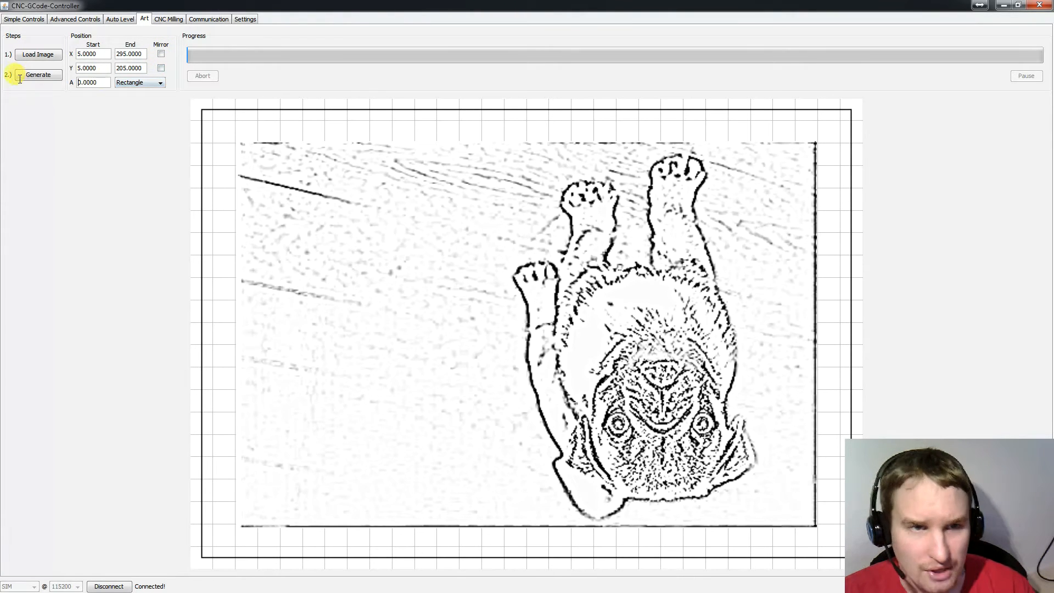
Step: Set the rotation angle of the pug image to 180
click(144, 82)
click(103, 82)
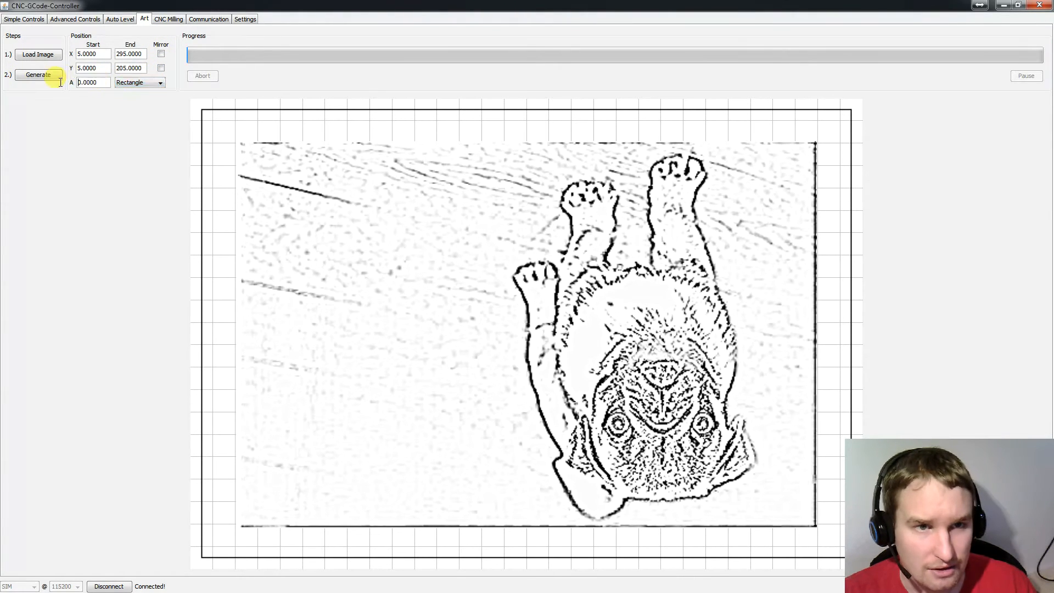
drag(77, 82, 125, 89)
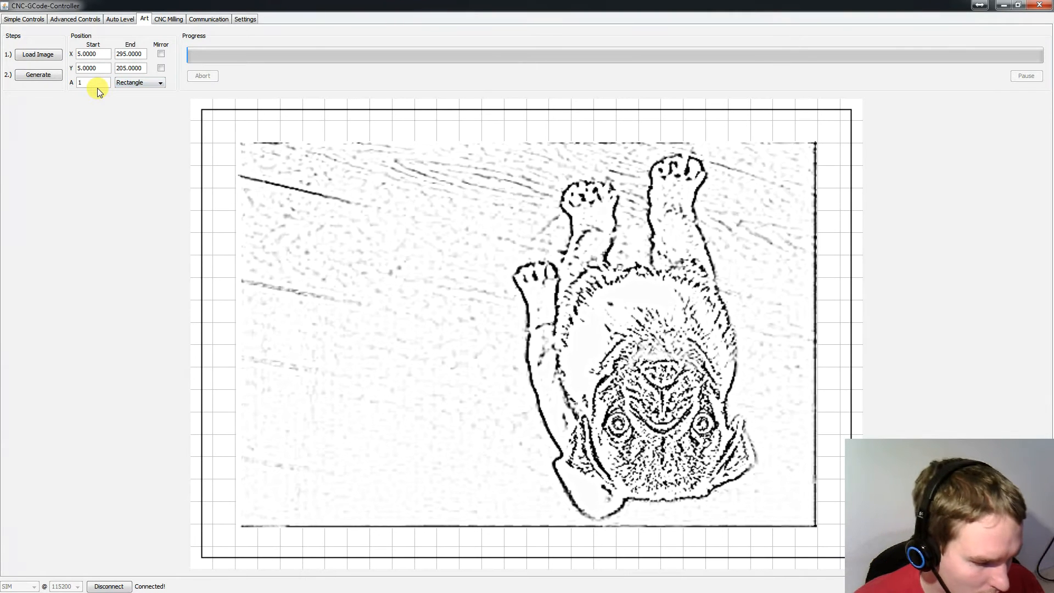
text(180)
key(Return)
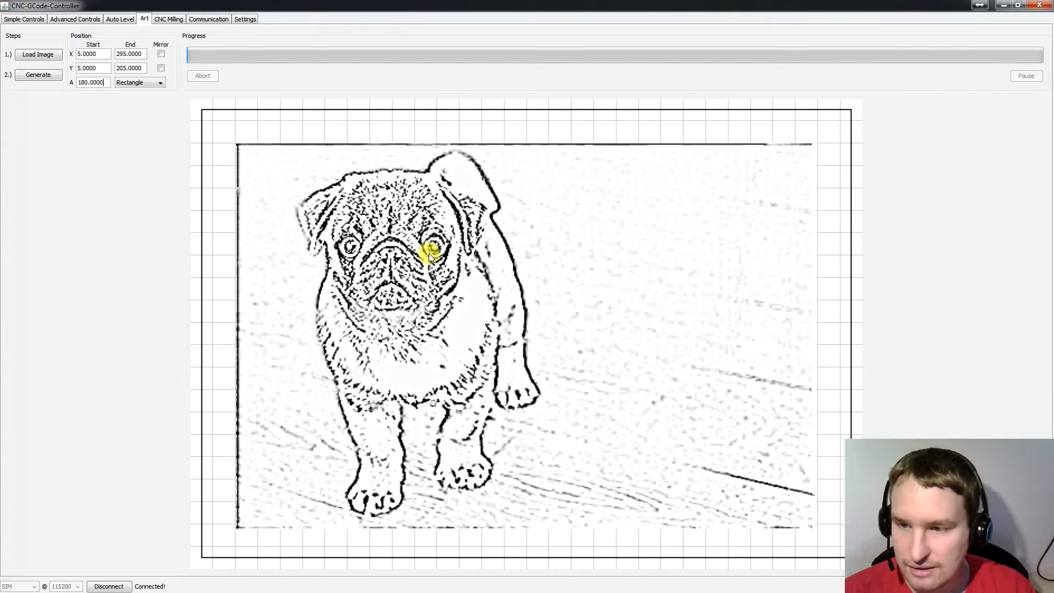
Step: Enlarge the pug image until it fills the work rectangle and shift it slightly within the frame
scroll(468, 289, up, 3)
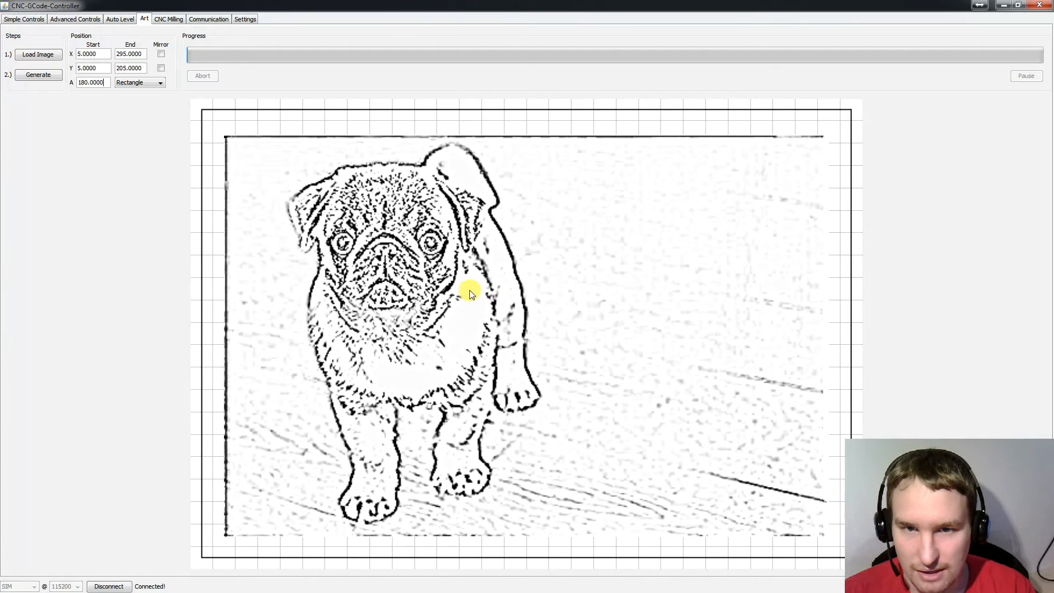
scroll(480, 332, up, 2)
drag(479, 330, 492, 323)
Step: Shrink the Art work area by setting its end position to X 15 and Y 15
click(145, 53)
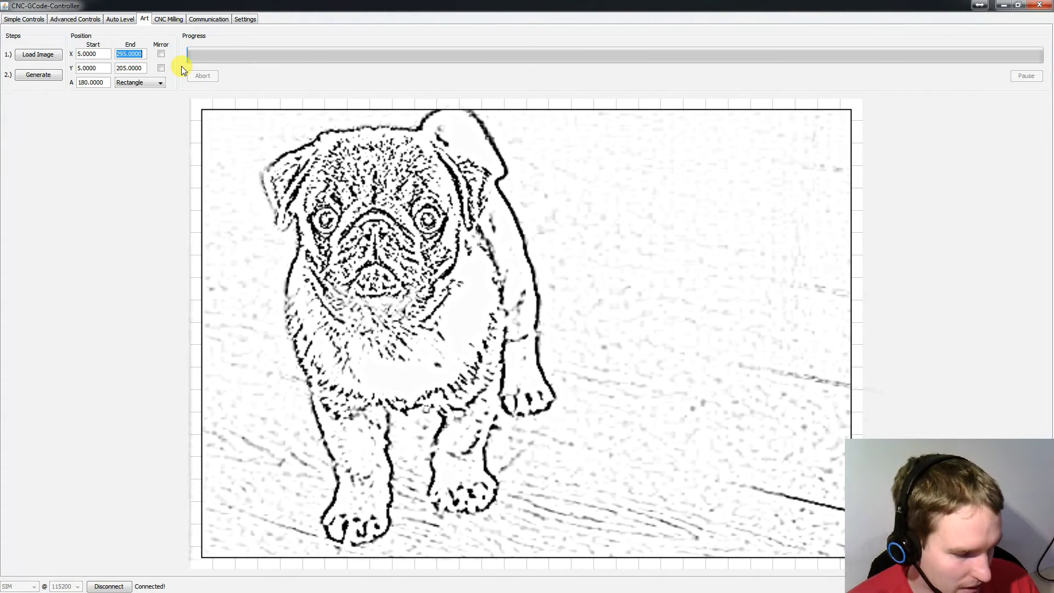
text(15)
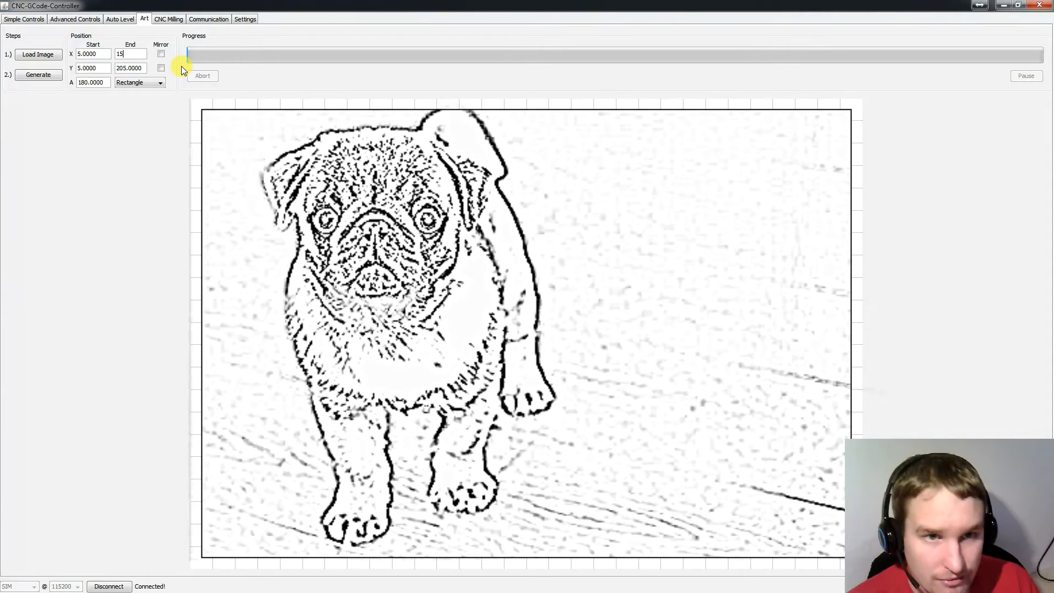
key(Tab)
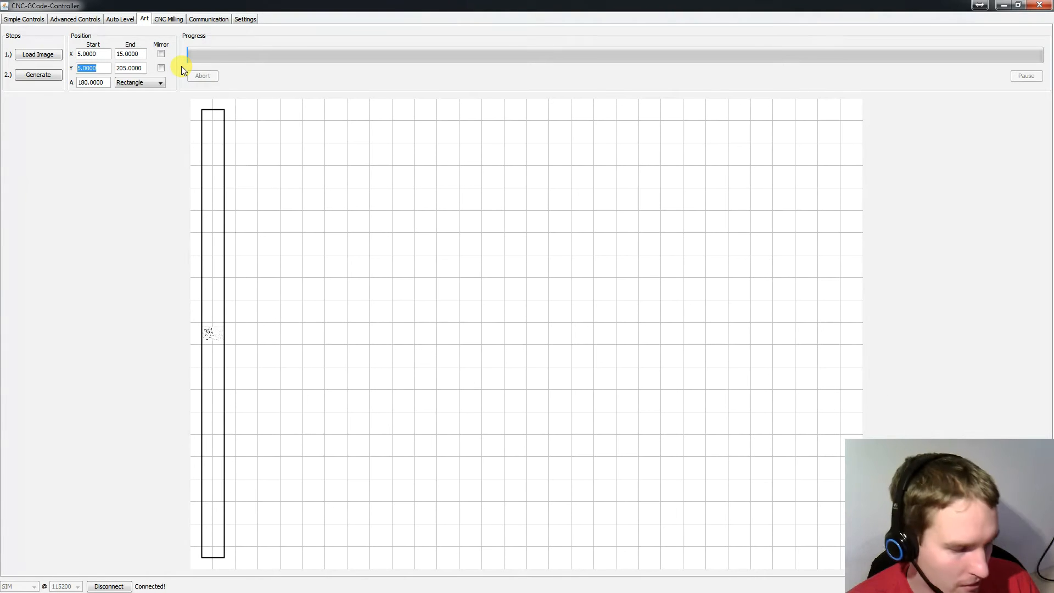
key(Tab)
text(15)
key(Tab)
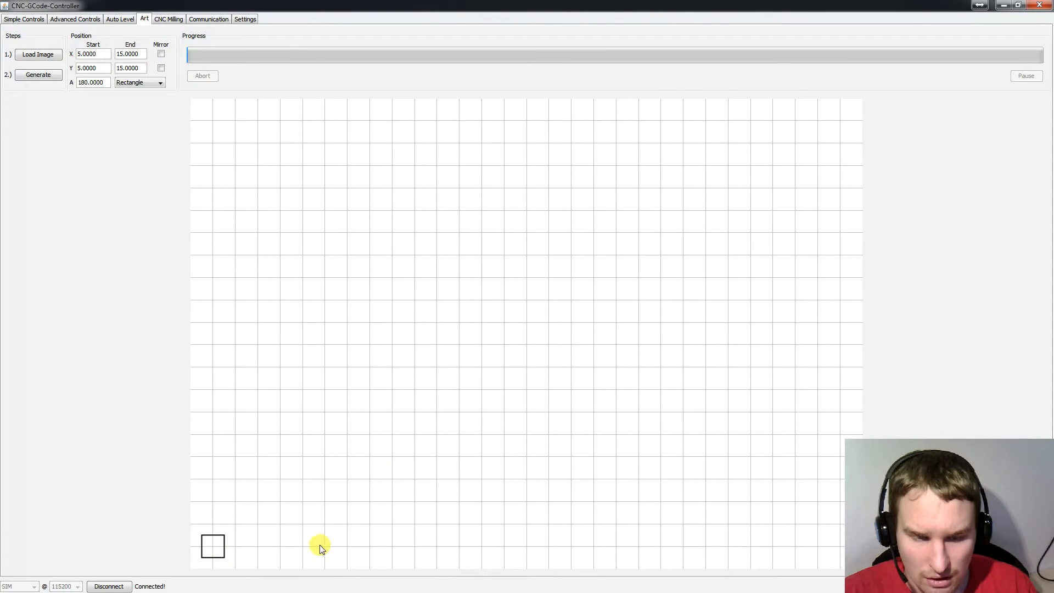
Step: Set the end position of the Art work area to X 35 and Y 35
double_click(135, 53)
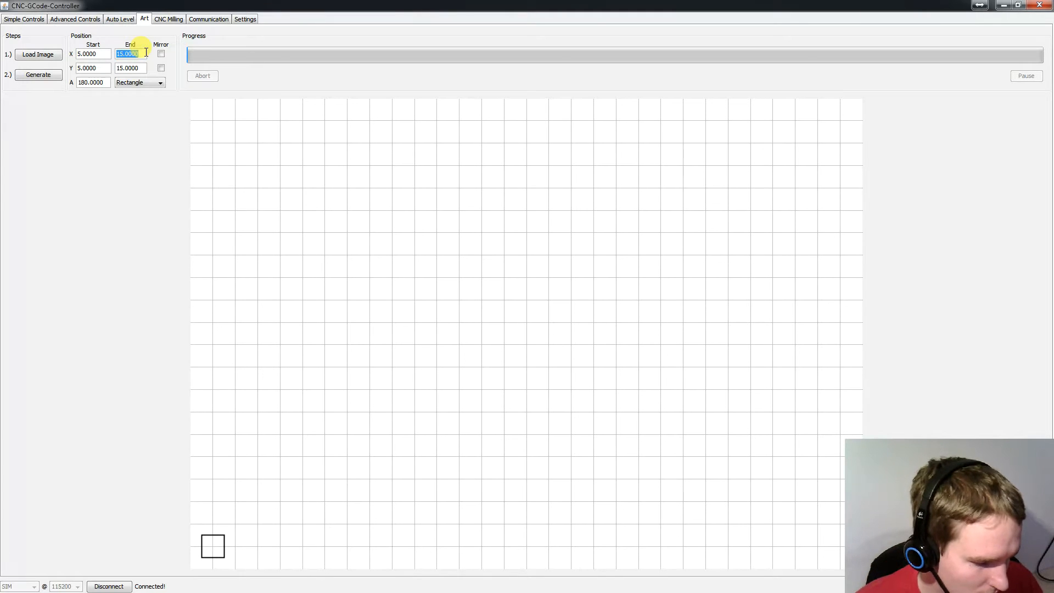
text(35)
key(Tab)
key(Tab)
key(Tab)
text(3)
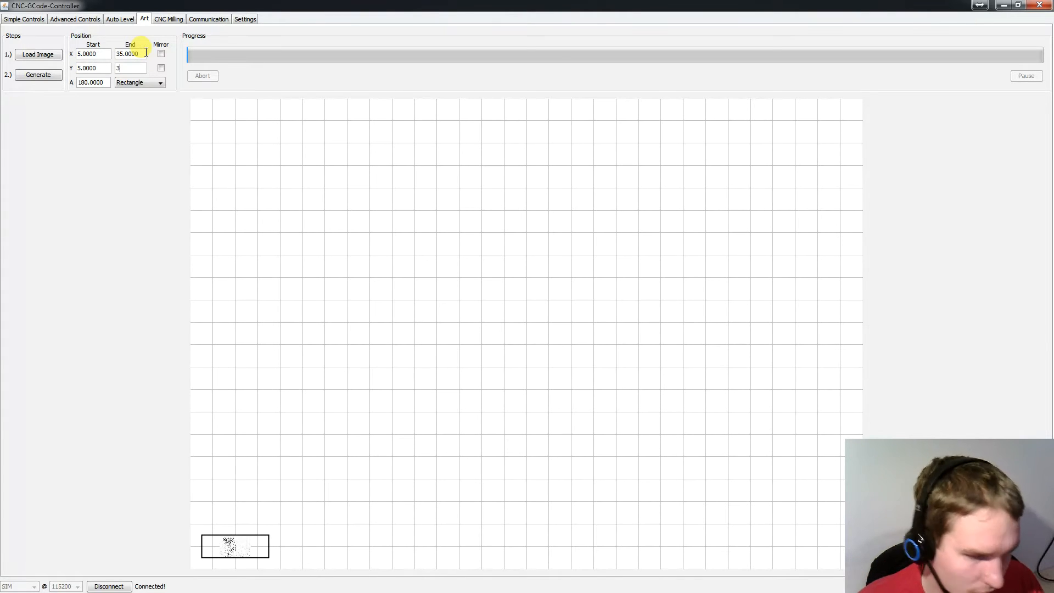
text(5)
key(Tab)
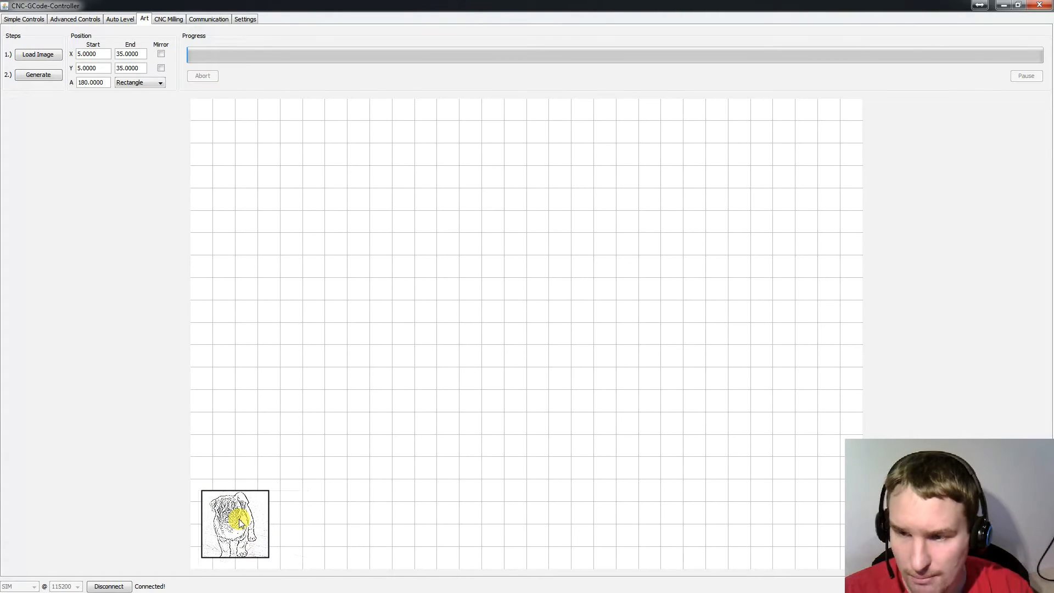
Step: Preview a rounded 10% rectangle as the work area's outline, and change the shape to Ellipse
click(155, 85)
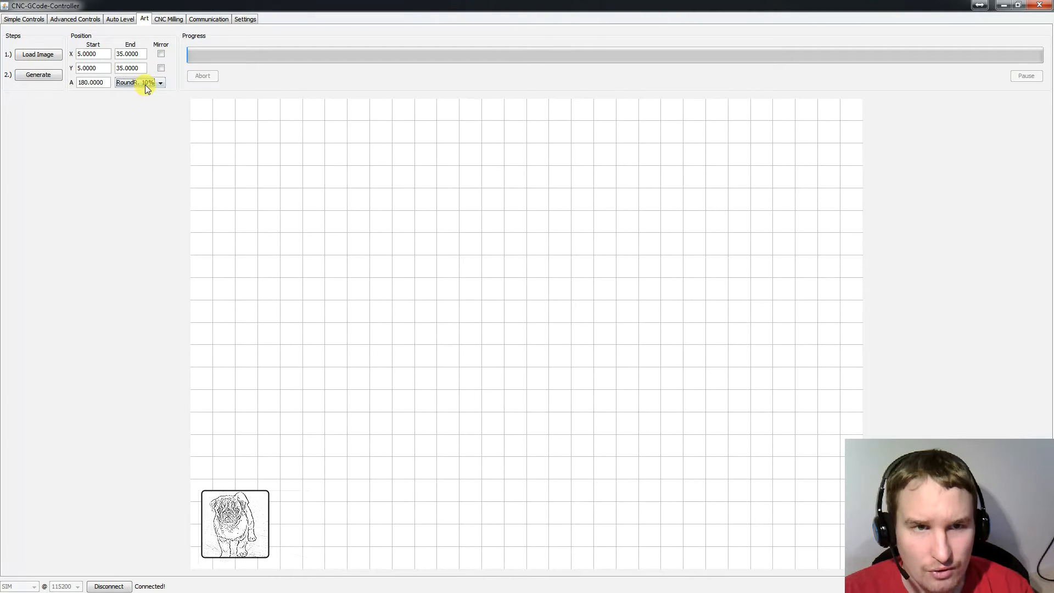
click(145, 84)
click(141, 127)
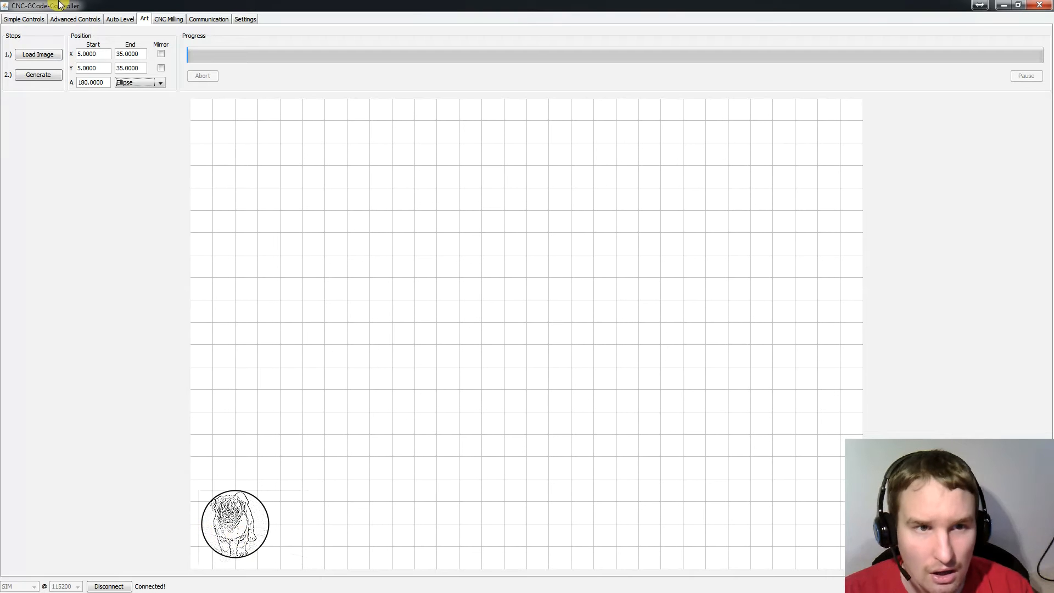
Step: Open the Art generation settings and examine the resolution, image filter, bit, path, milling and laser options
click(41, 75)
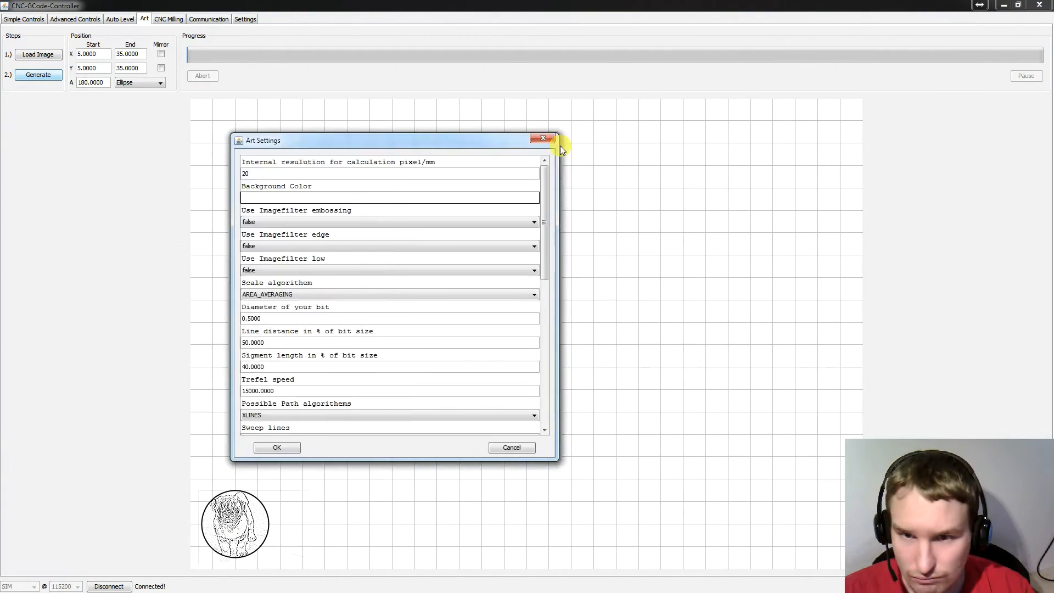
drag(559, 141, 538, 114)
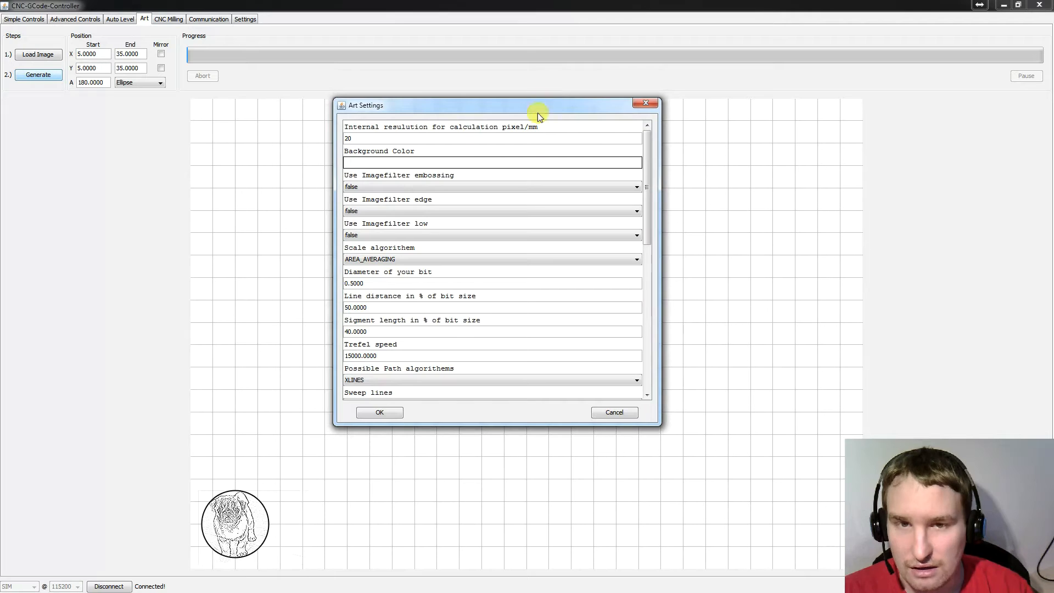
click(387, 138)
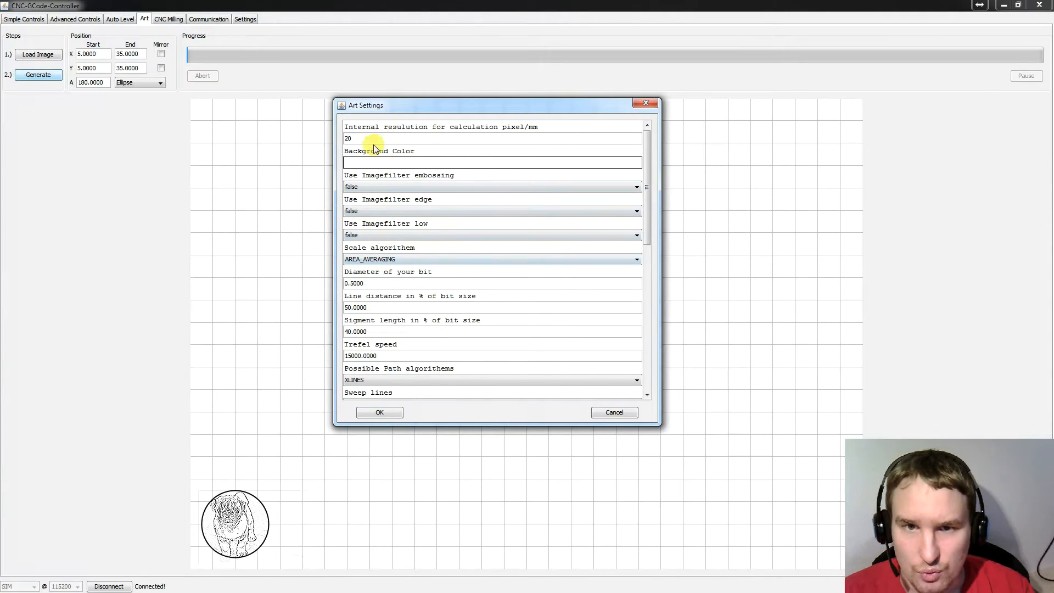
drag(354, 139, 341, 139)
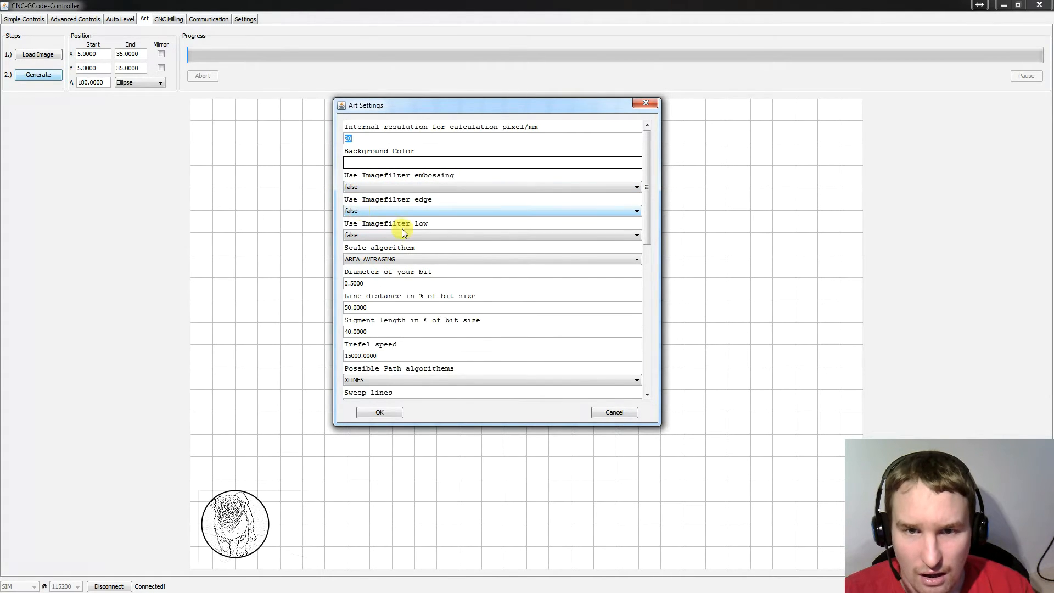
scroll(404, 233, down, 2)
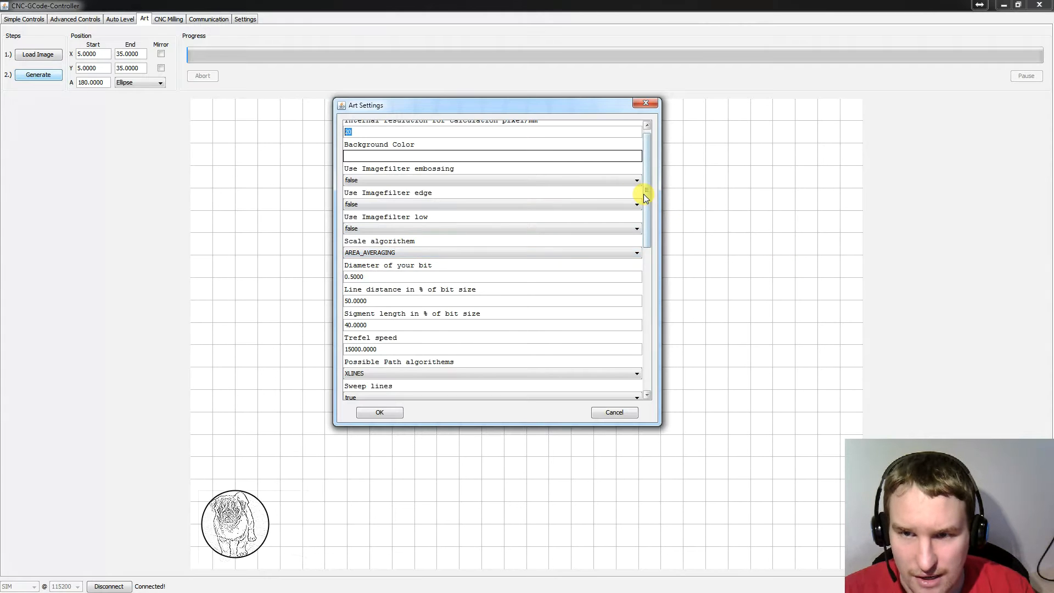
drag(643, 194, 649, 262)
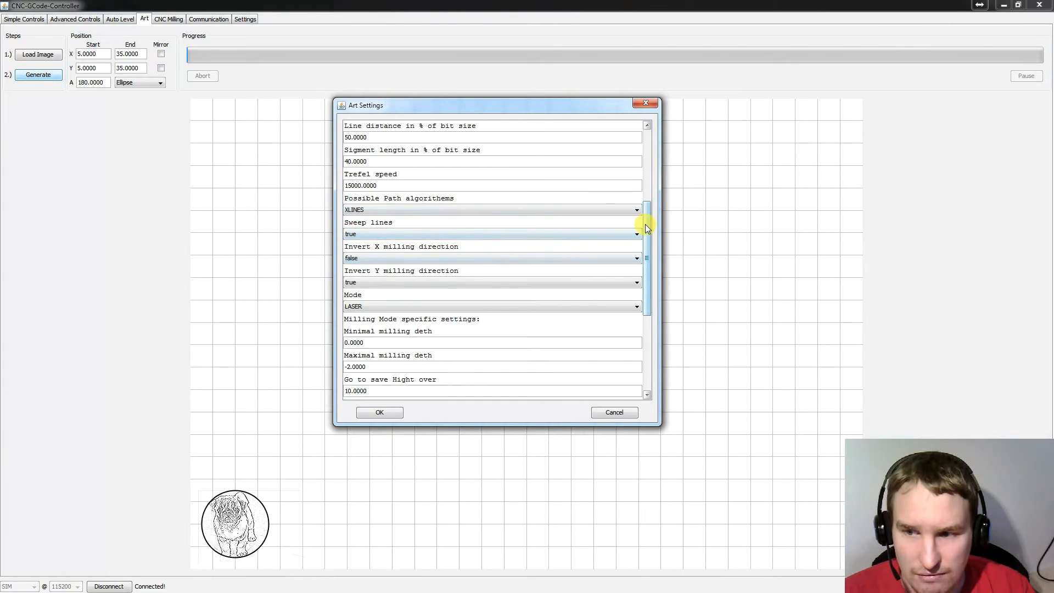
drag(644, 224, 640, 299)
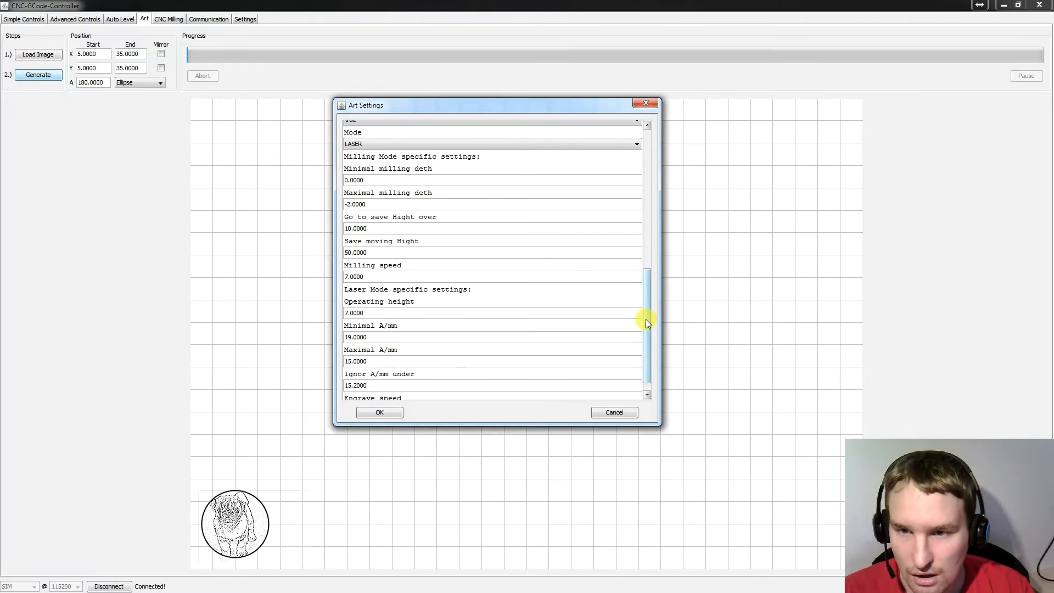
drag(646, 318, 647, 266)
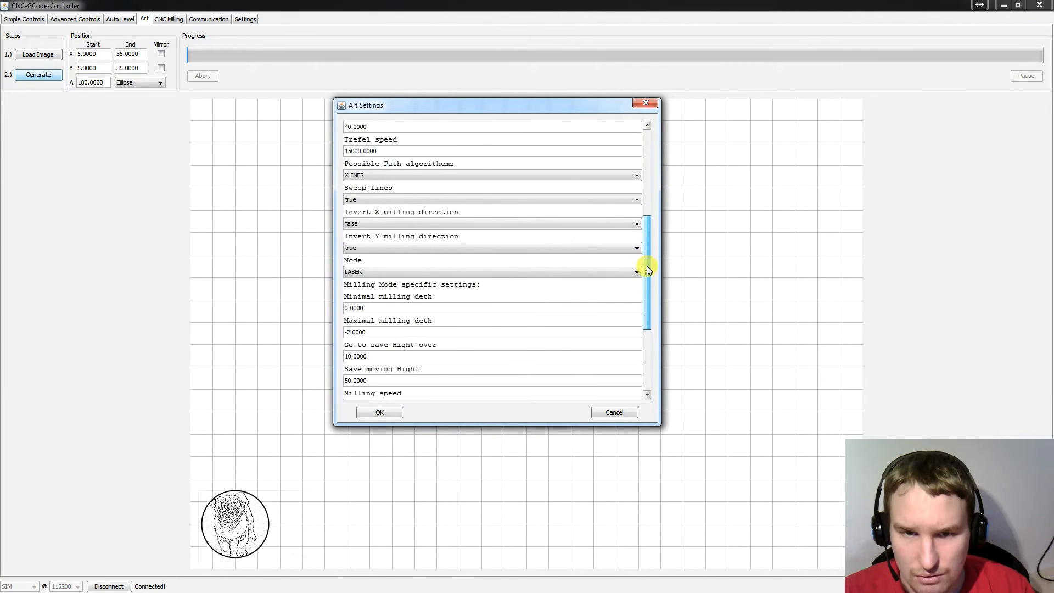
Step: Set the Art mode to MILLING, review the remaining settings, and generate the milling code with them
click(393, 274)
click(385, 285)
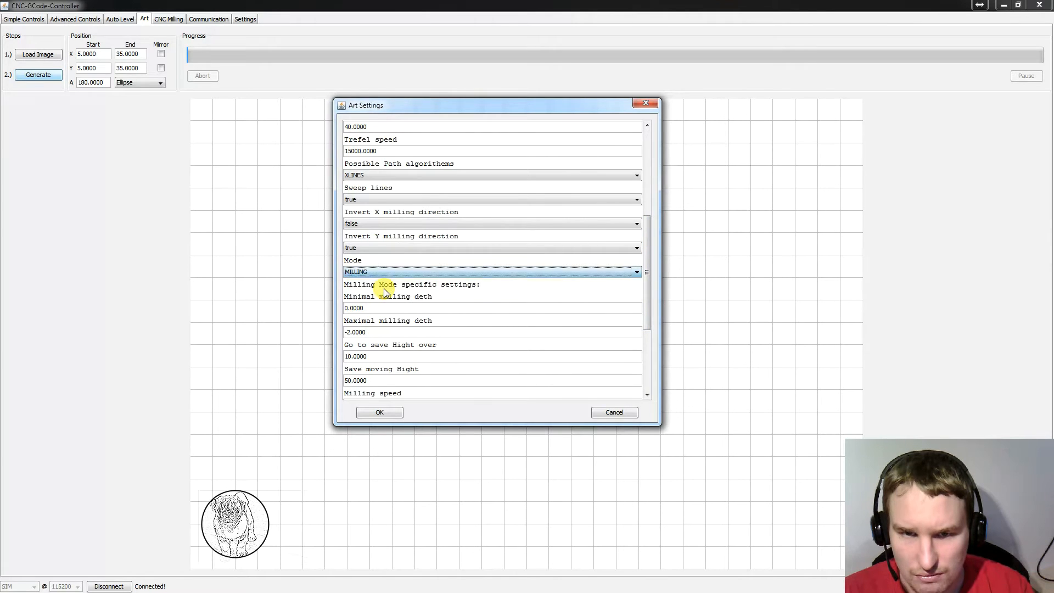
drag(648, 256, 653, 324)
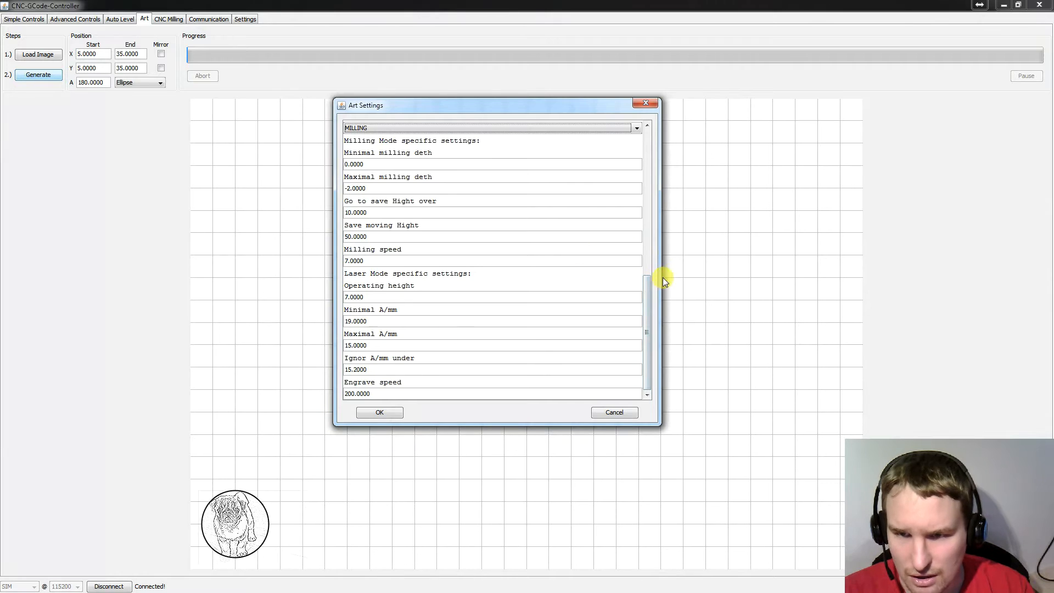
drag(648, 281, 596, 180)
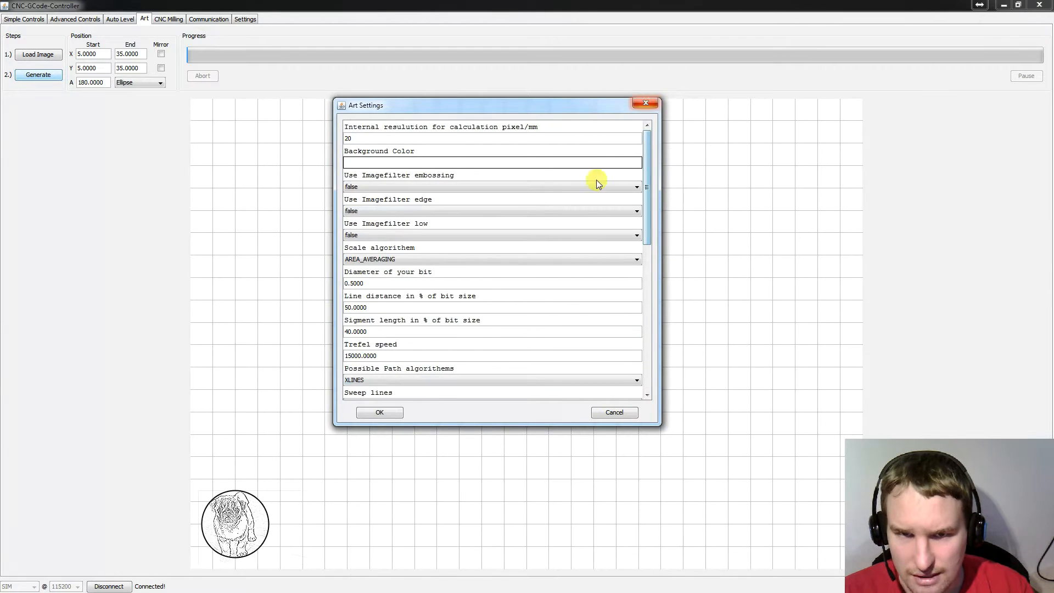
click(385, 414)
click(519, 315)
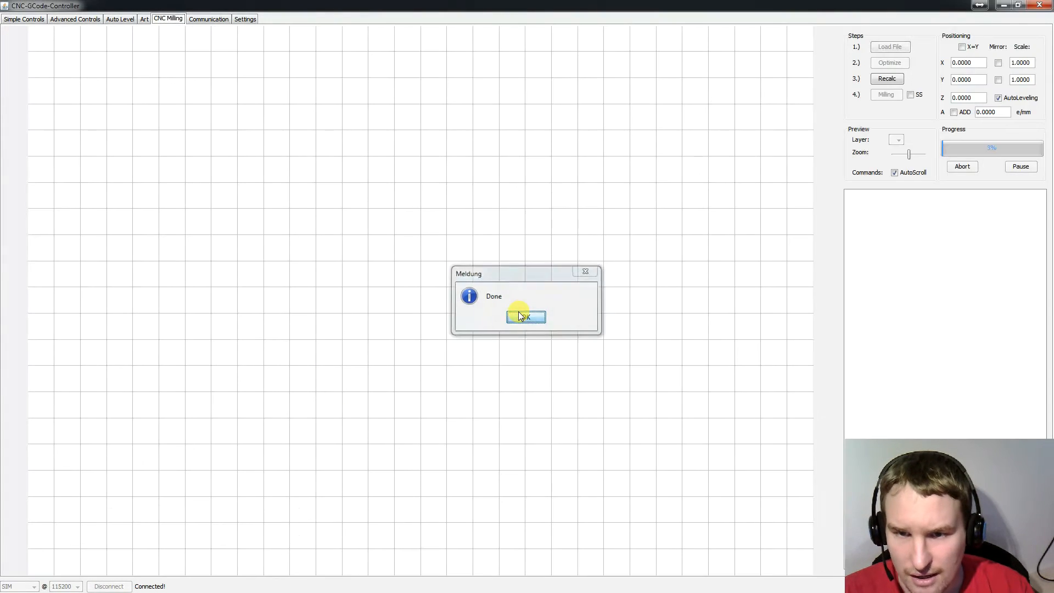
click(520, 318)
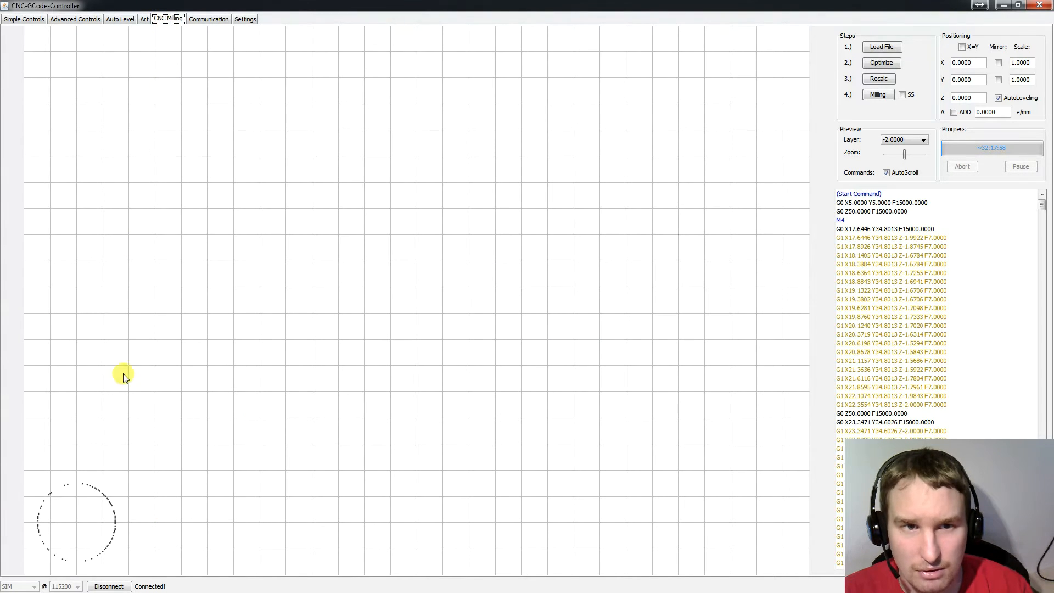
Step: Inspect the generated -2.0000 layer up close and switch the milling preview to XYZ/A Moves
drag(150, 479, 170, 452)
scroll(365, 261, up, 5)
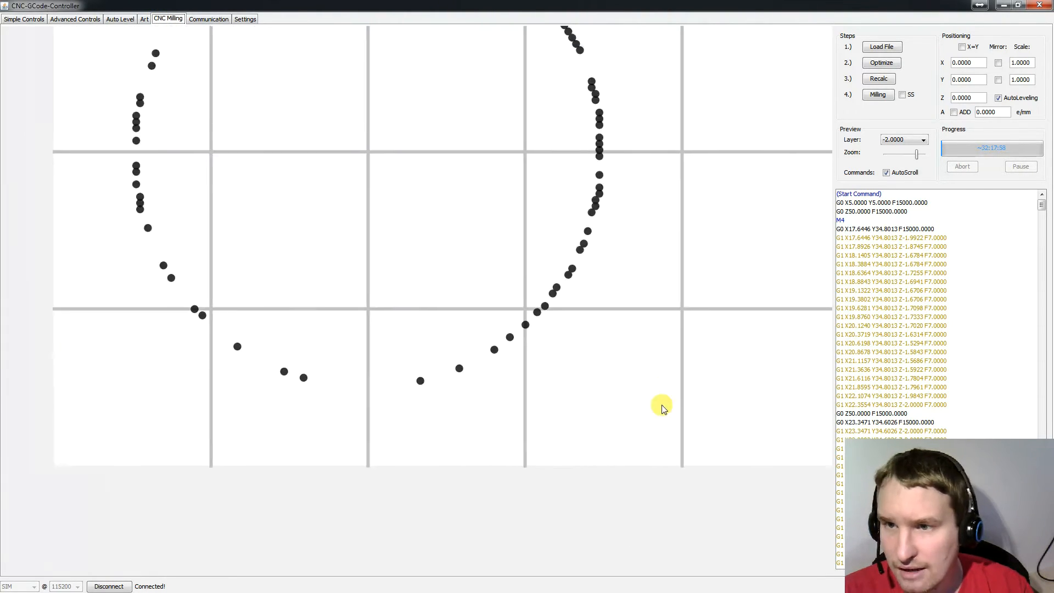
scroll(706, 527, down, 3)
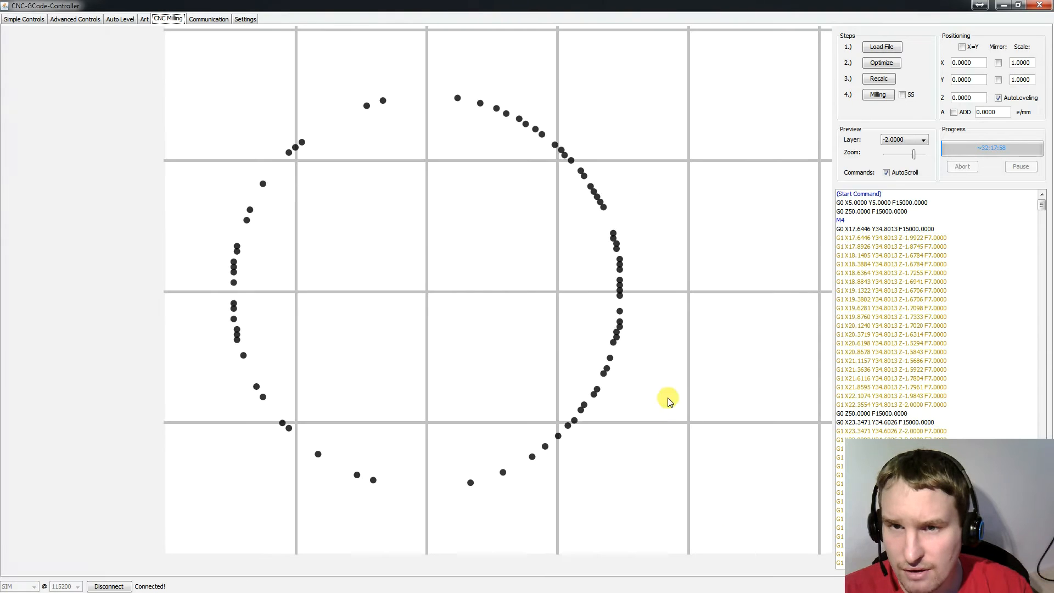
click(893, 140)
scroll(895, 181, down, 4)
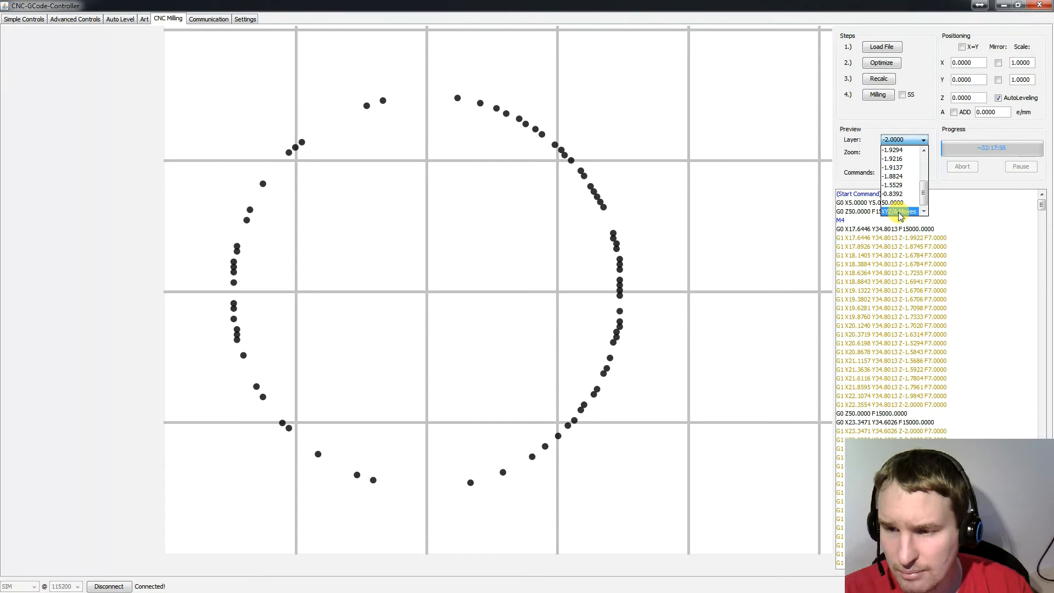
click(899, 212)
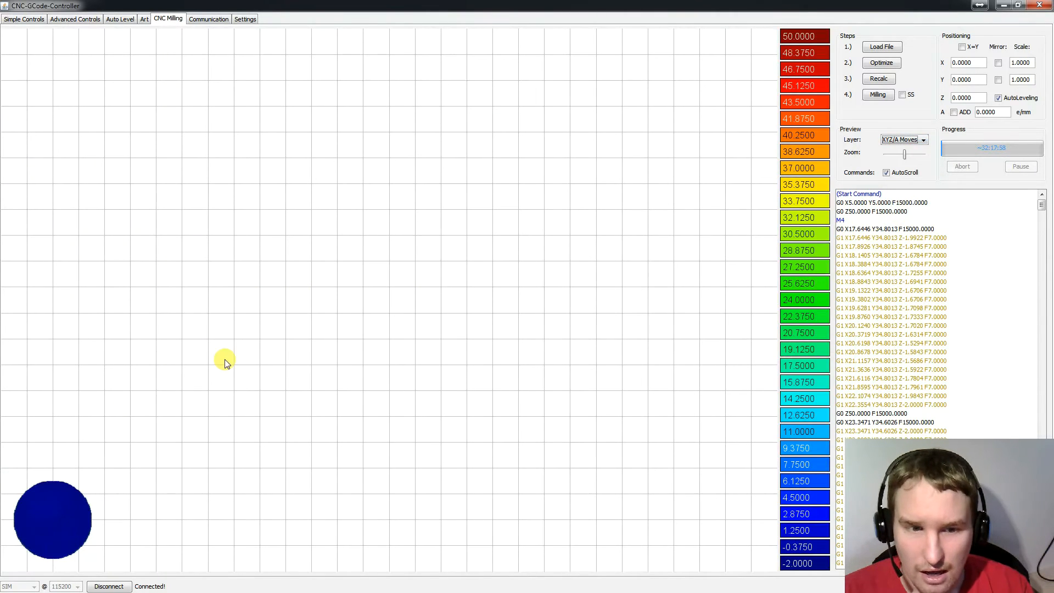
Step: Examine the milled pug relief inside the circle up close in the XYZ/A Moves preview
scroll(36, 517, down, 3)
drag(80, 510, 366, 251)
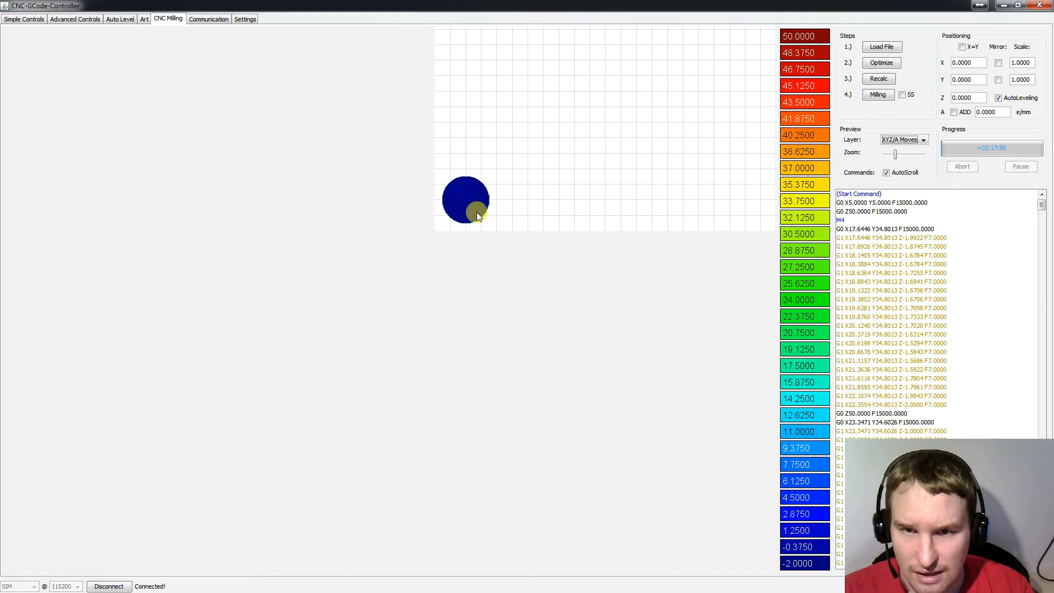
scroll(474, 211, up, 8)
drag(587, 64, 333, 314)
scroll(334, 314, down, 3)
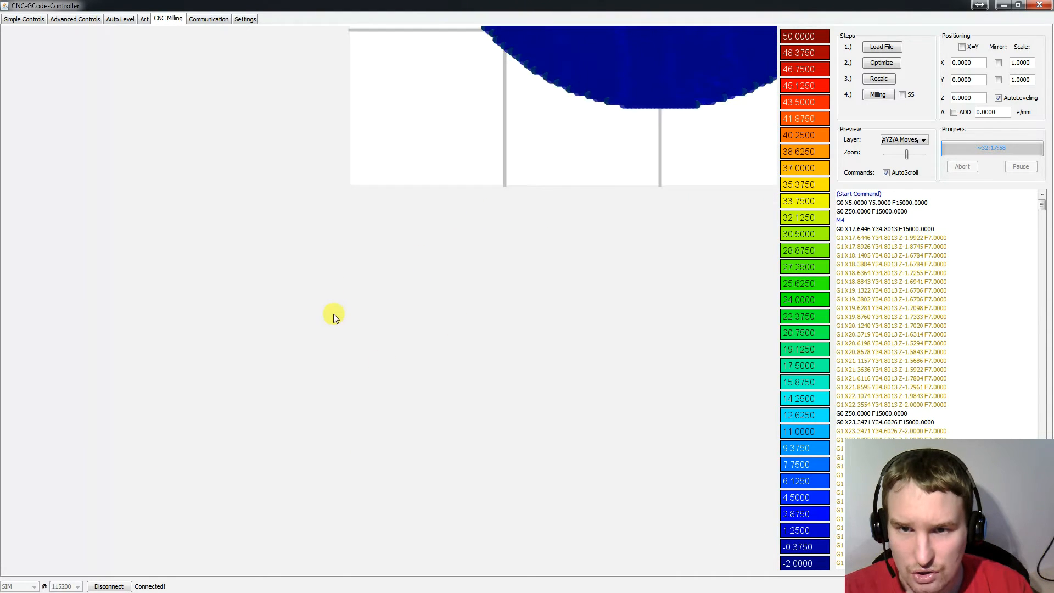
scroll(434, 223, up, 3)
drag(540, 102, 350, 301)
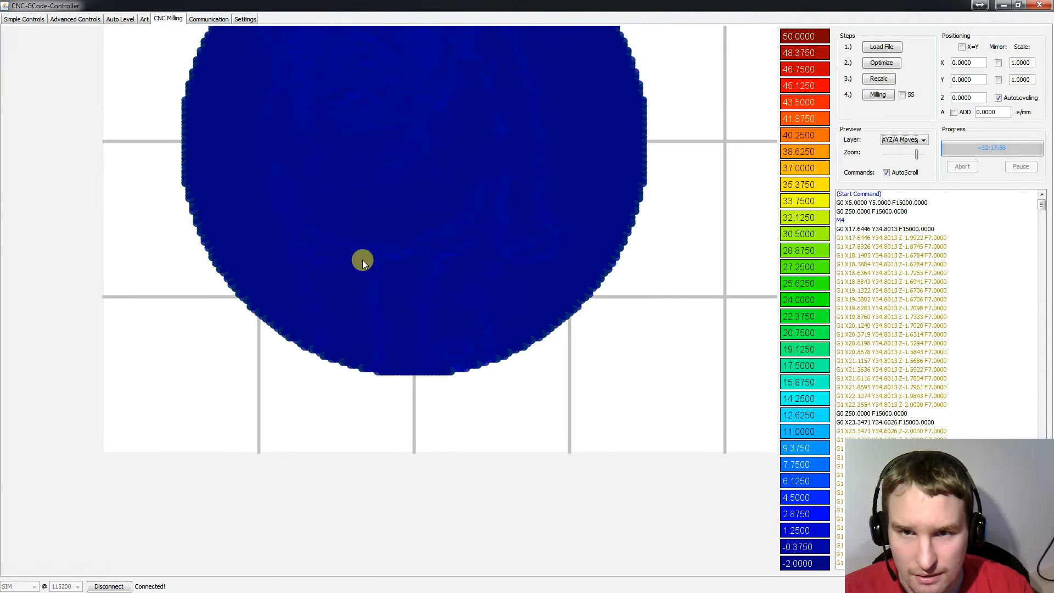
drag(452, 150, 447, 301)
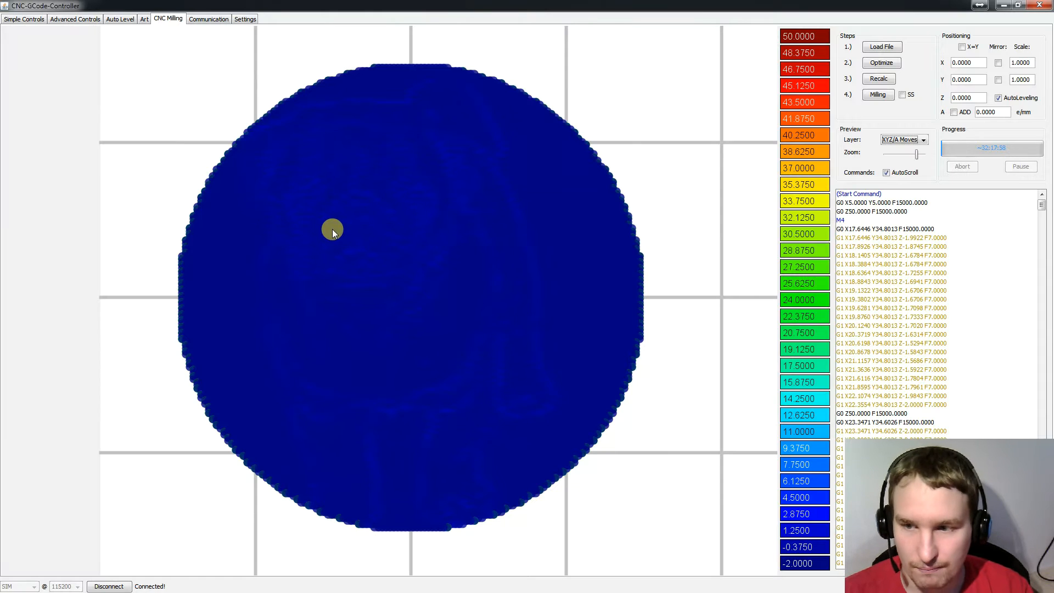
scroll(169, 100, down, 5)
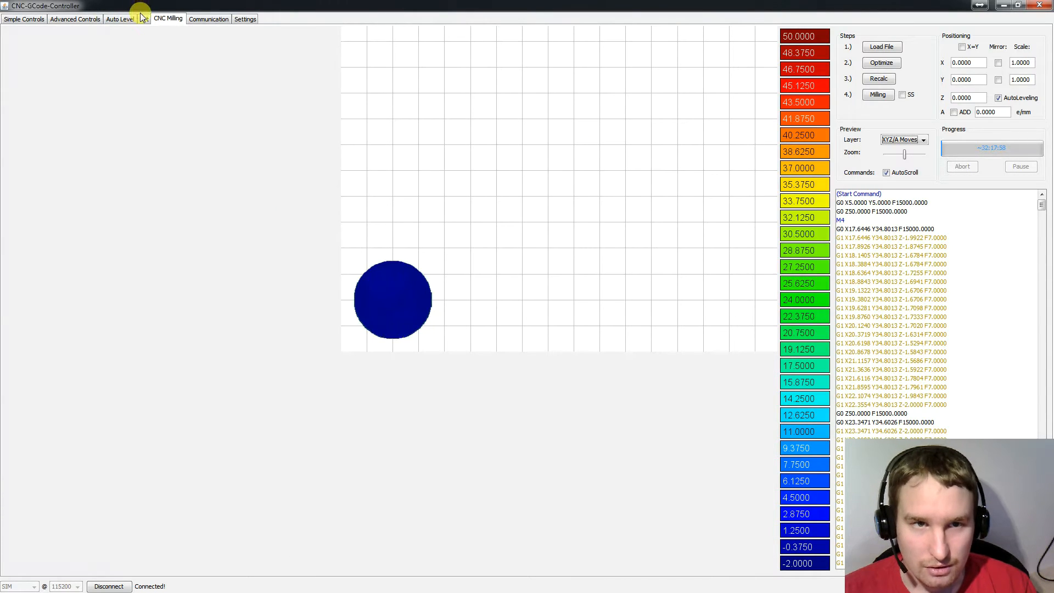
Step: Compare the source pug image in the Art view with the milling preview of the same circle
click(143, 18)
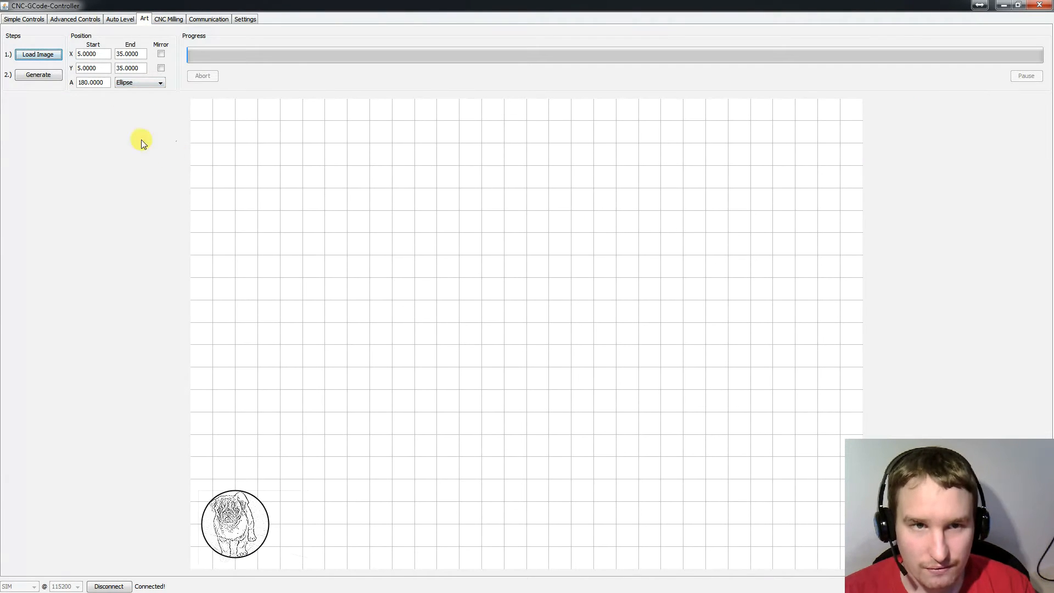
click(169, 18)
scroll(440, 289, down, 3)
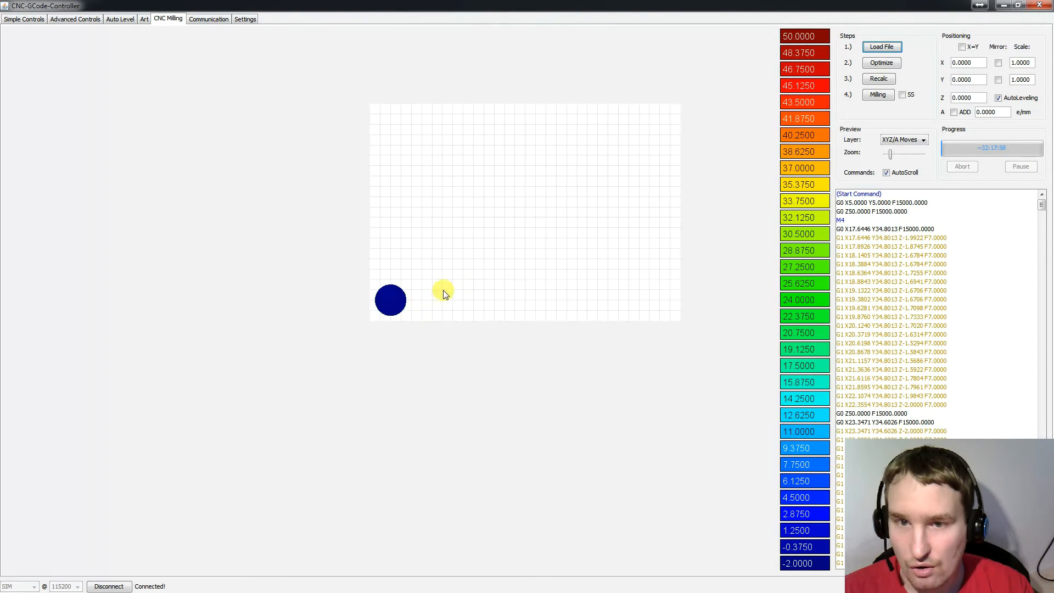
drag(430, 289, 353, 358)
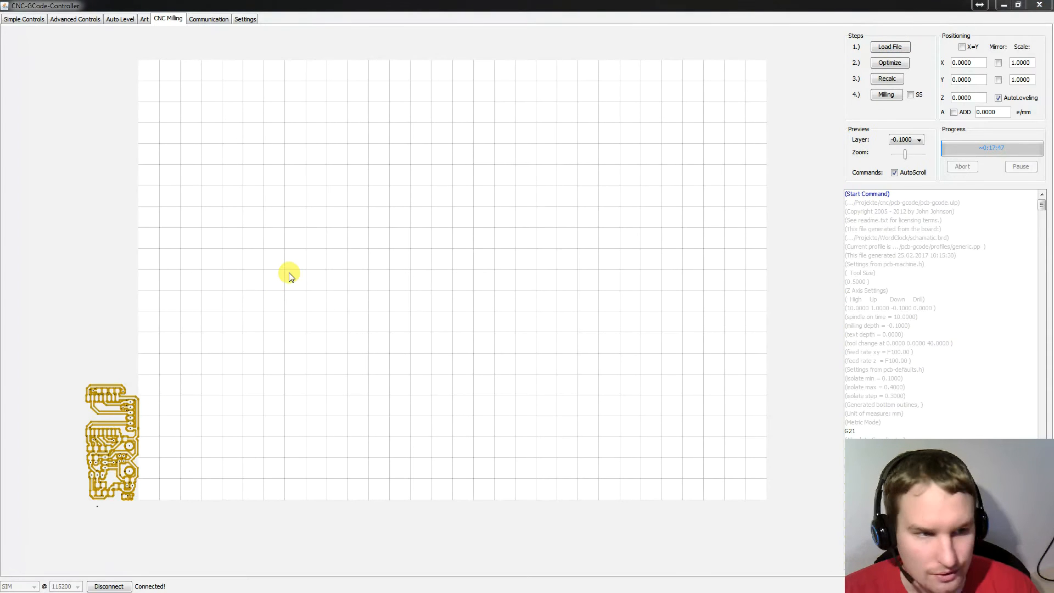
Step: Examine the PCB isolation traces and plunge points on the -0.1000 layer up close
drag(188, 420, 517, 261)
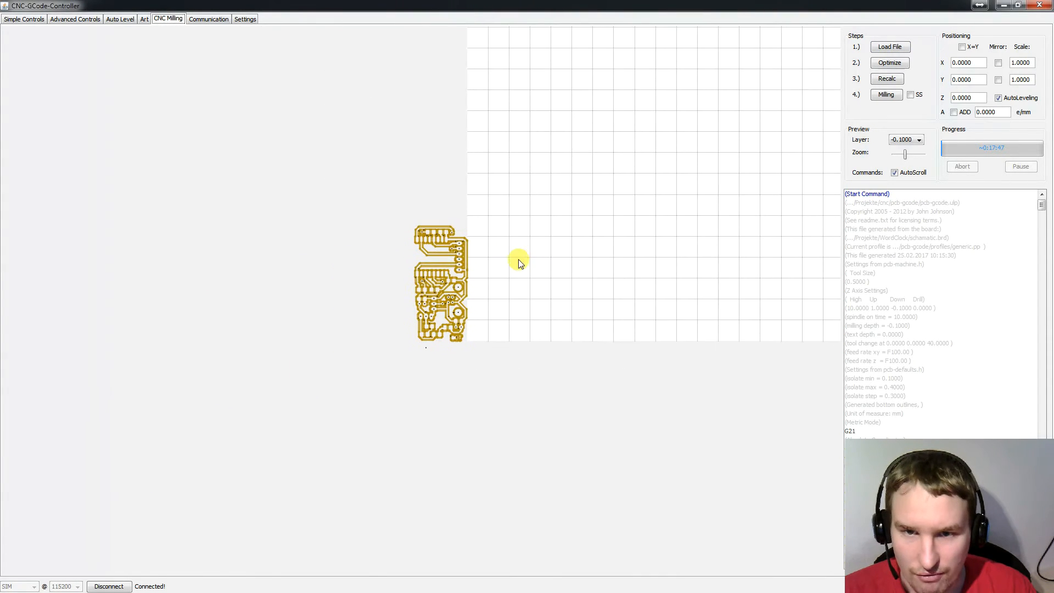
scroll(424, 292, up, 3)
scroll(423, 288, up, 2)
scroll(582, 283, down, 2)
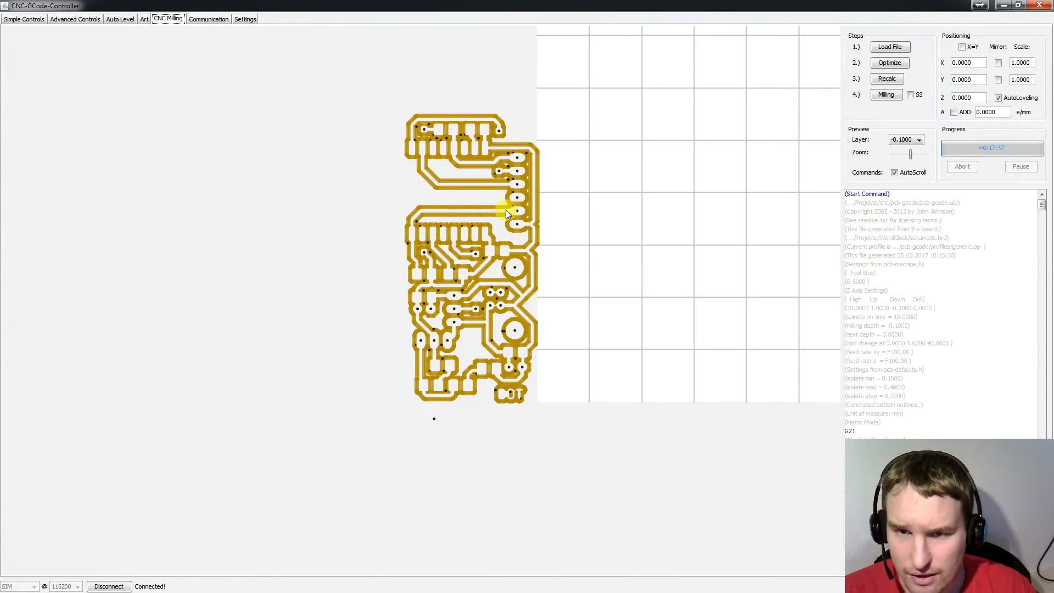
scroll(505, 209, up, 2)
drag(505, 209, 413, 270)
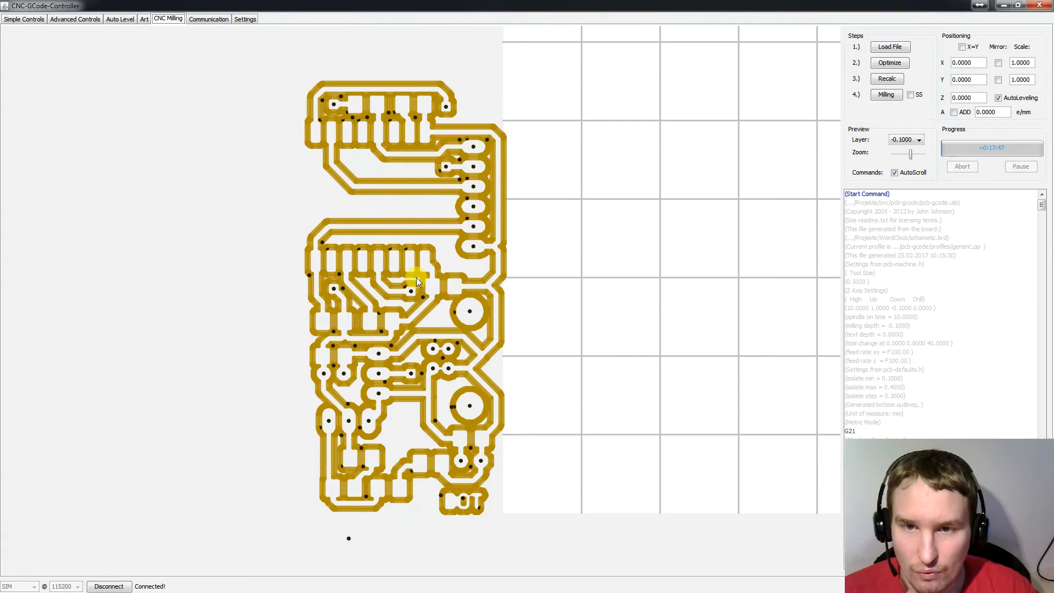
scroll(417, 285, down, 3)
scroll(420, 293, up, 3)
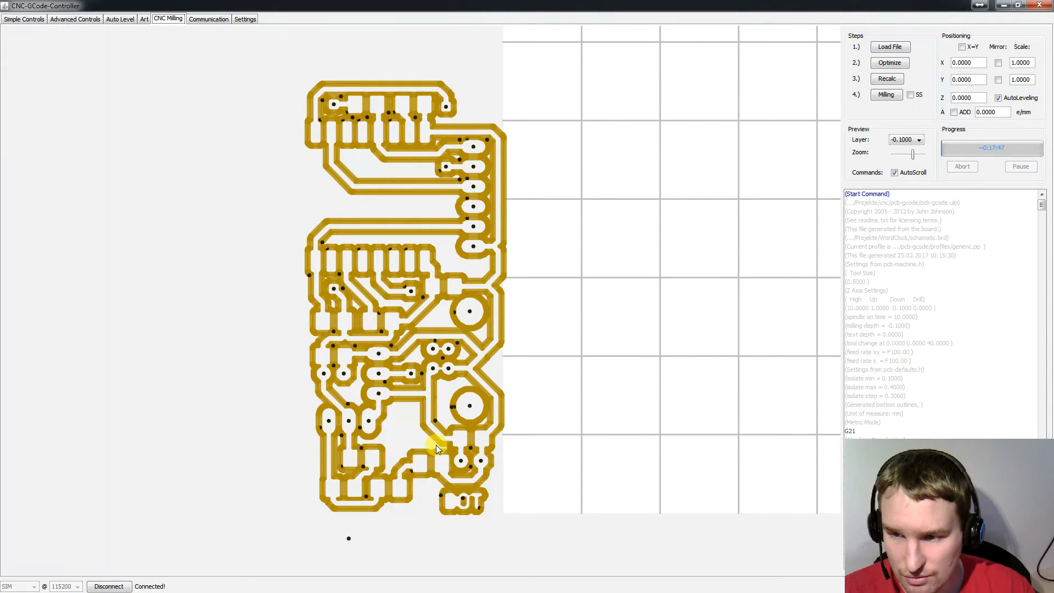
scroll(446, 462, down, 3)
scroll(450, 430, up, 3)
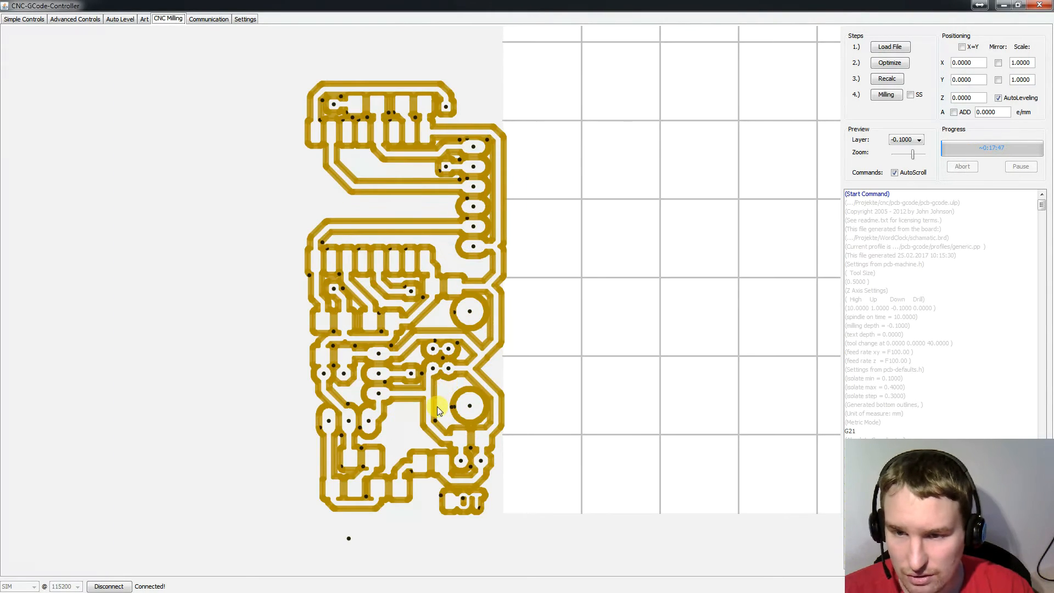
scroll(362, 371, down, 1)
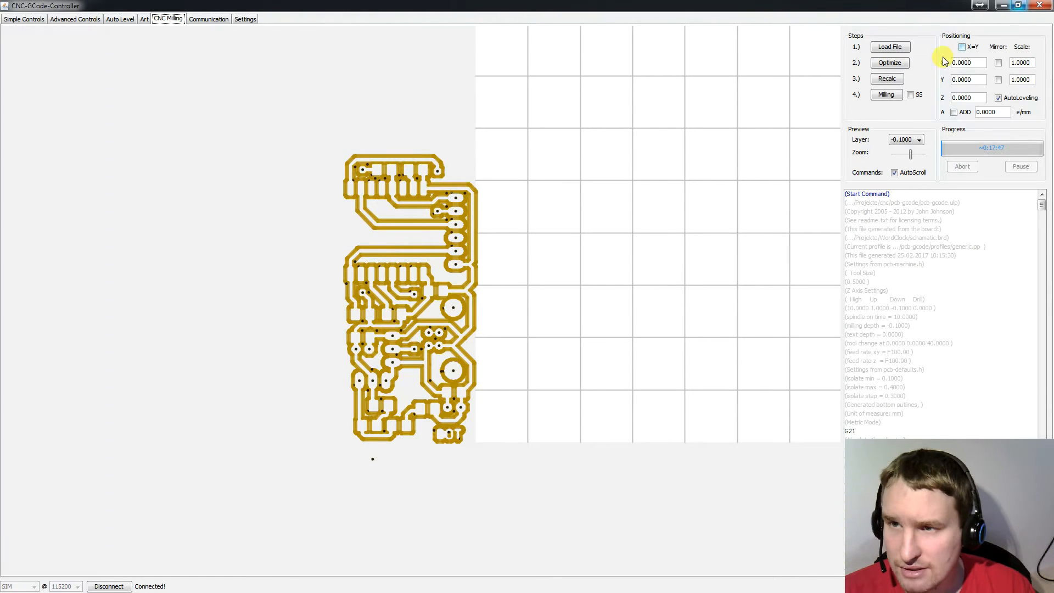
Step: Switch the preview to the 1.0000 layer and examine the rapid travel moves between the traces
click(903, 143)
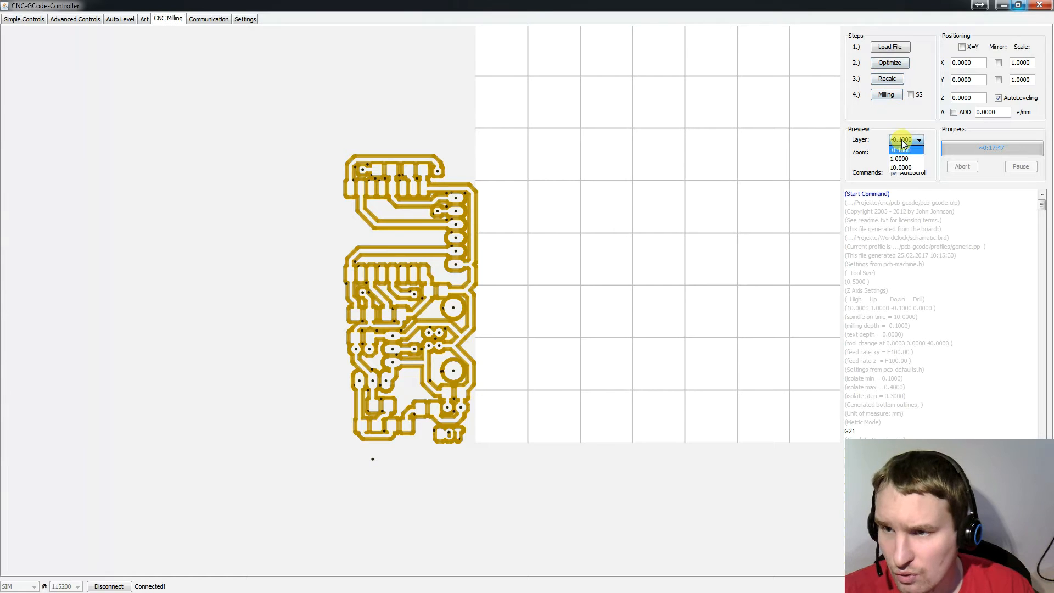
click(900, 160)
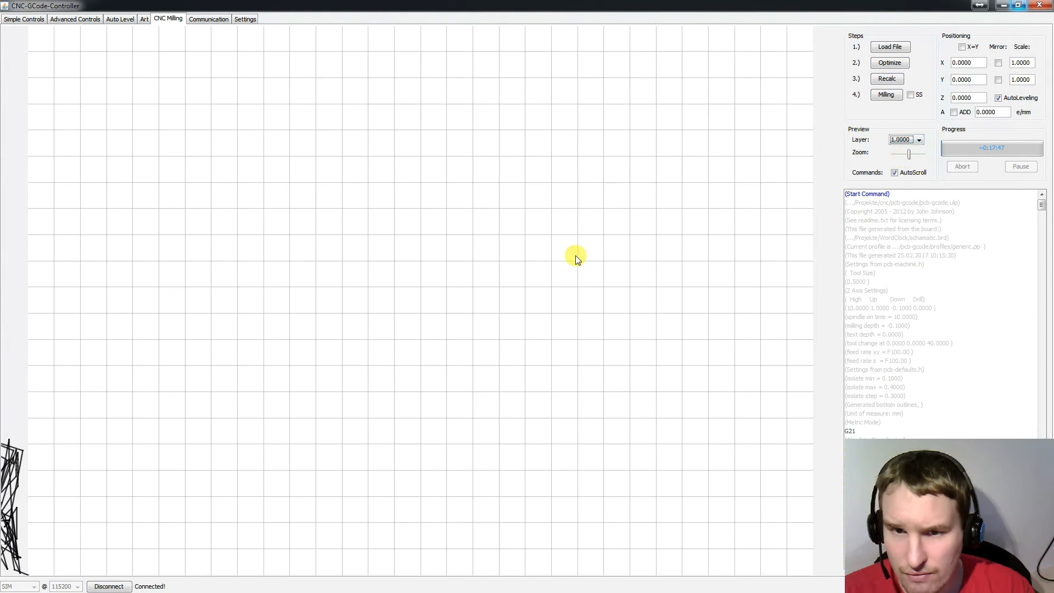
scroll(377, 384, down, 3)
scroll(97, 436, up, 3)
drag(202, 430, 415, 329)
scroll(306, 353, up, 3)
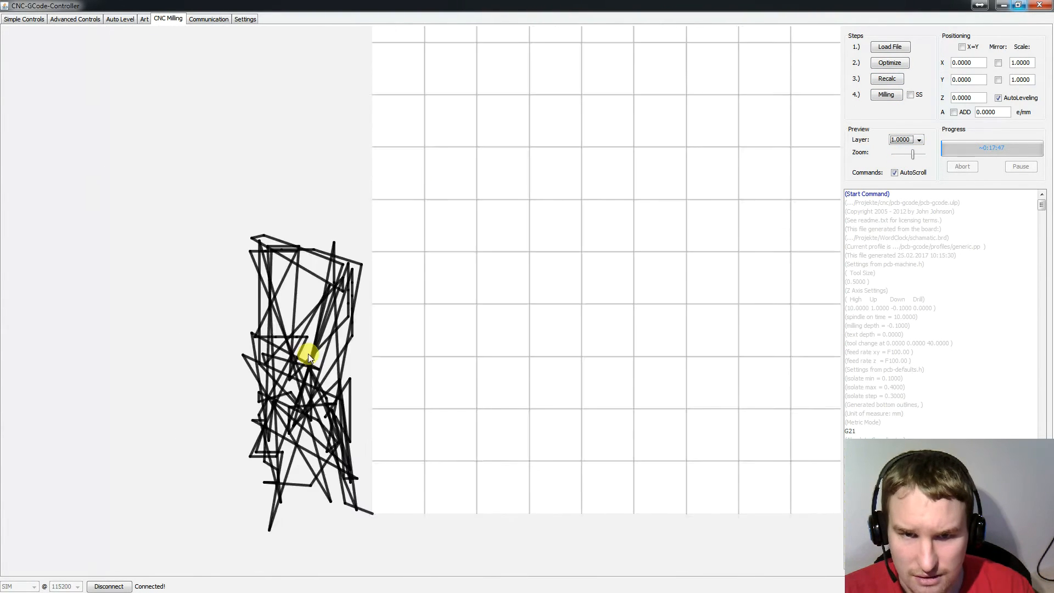
scroll(287, 352, down, 3)
scroll(341, 377, up, 3)
scroll(315, 368, down, 2)
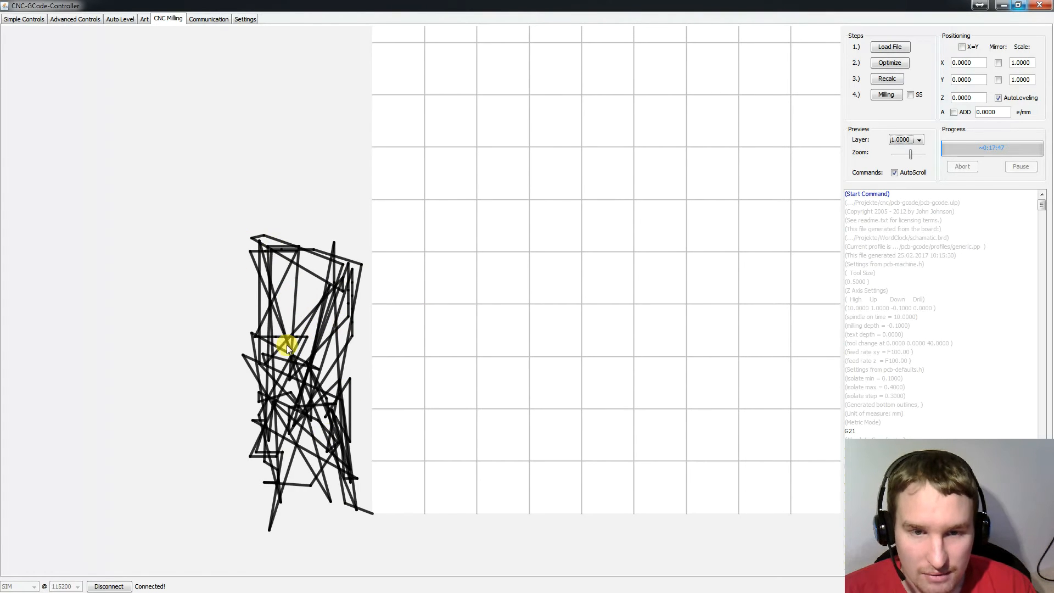
Step: Optimize the milling commands and inspect the reordered travel moves on the 1.0000 layer
click(889, 63)
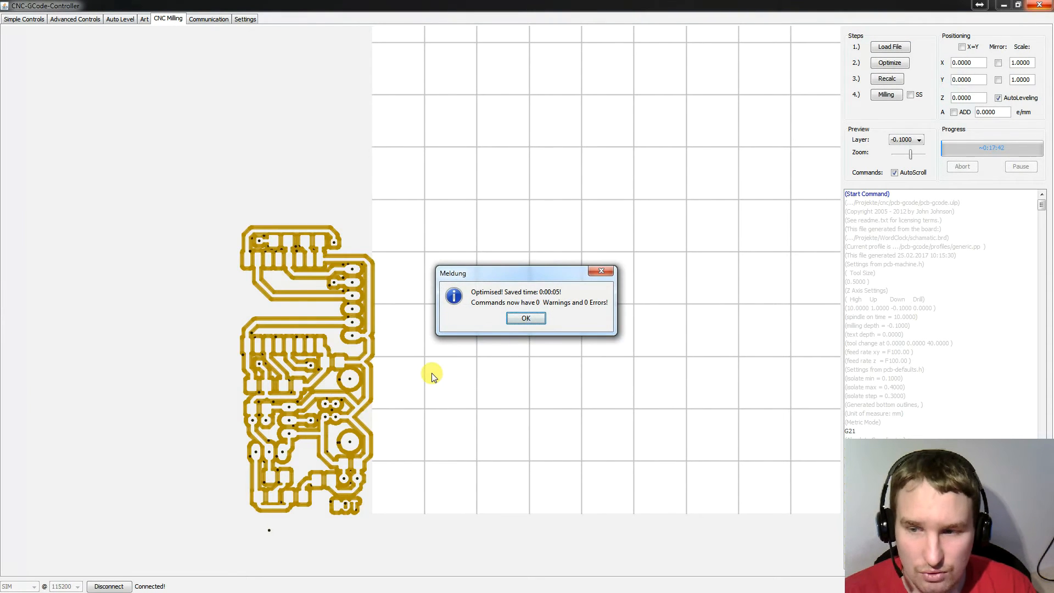
click(526, 318)
click(906, 139)
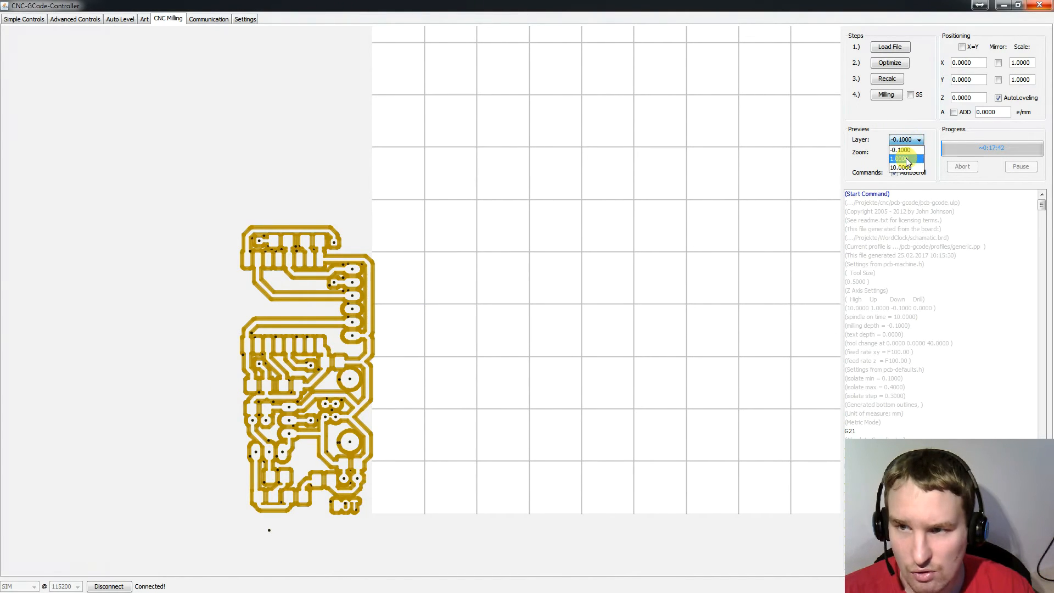
click(906, 158)
scroll(379, 323, up, 6)
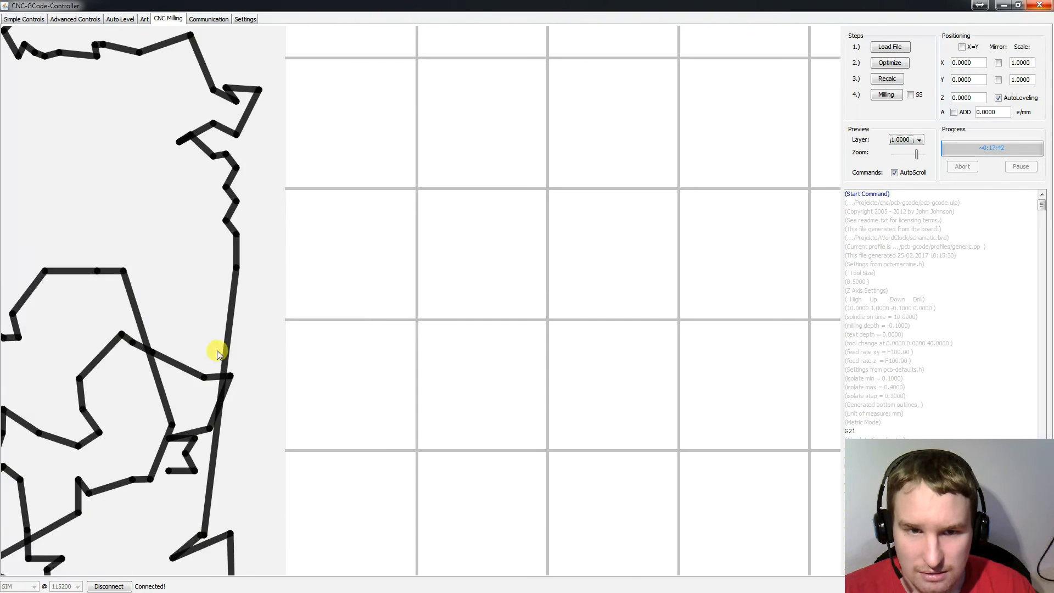
scroll(216, 357, down, 4)
scroll(245, 341, up, 1)
scroll(278, 335, up, 4)
scroll(272, 333, down, 1)
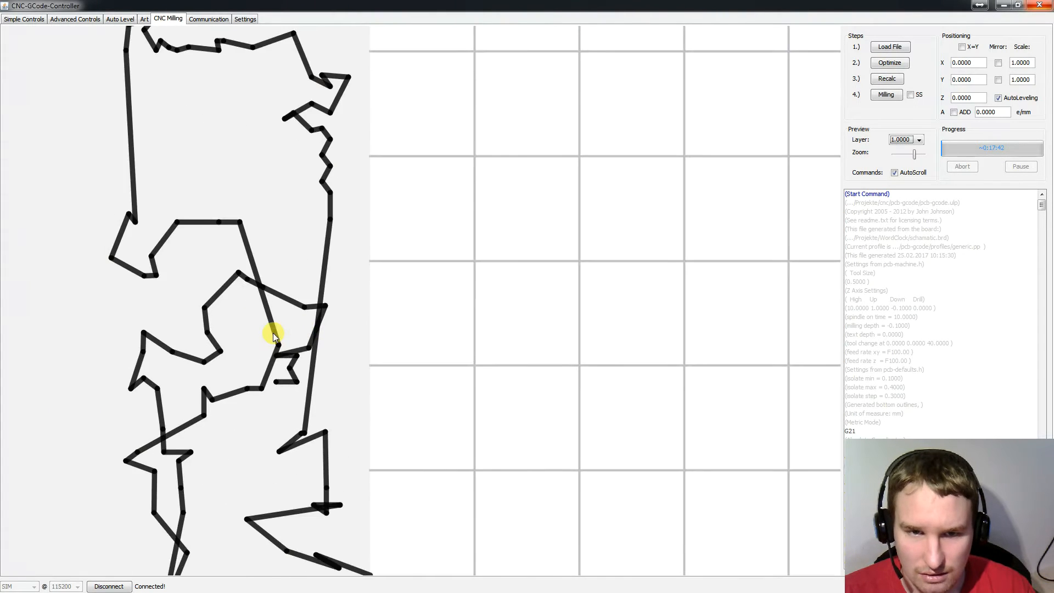
scroll(272, 333, down, 2)
Step: Reload schamatic.bot.etch.90.tap and show its unoptimized travel moves on the 1.0000 layer
click(892, 47)
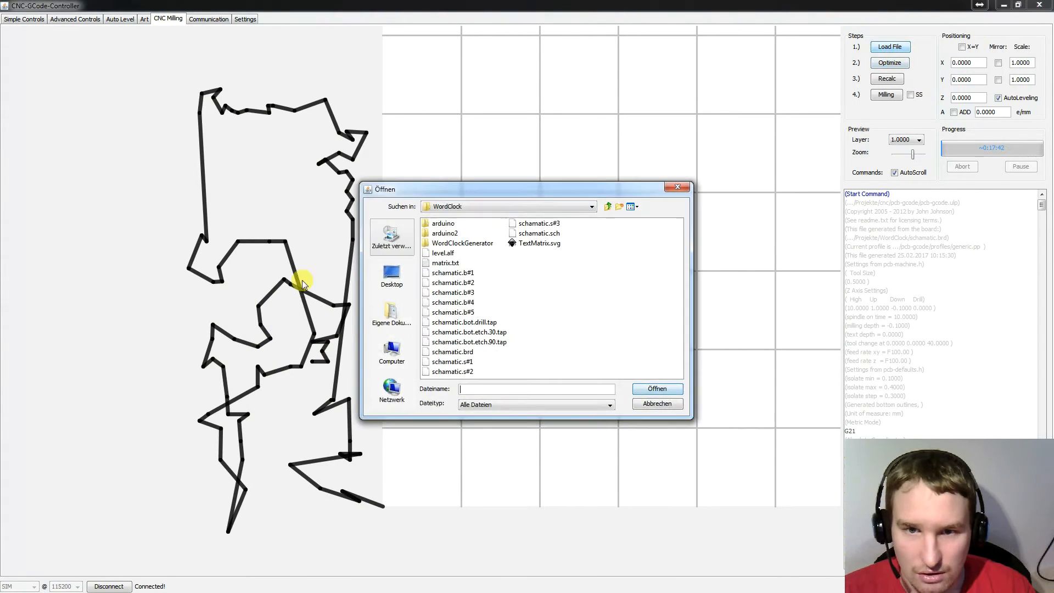
click(489, 343)
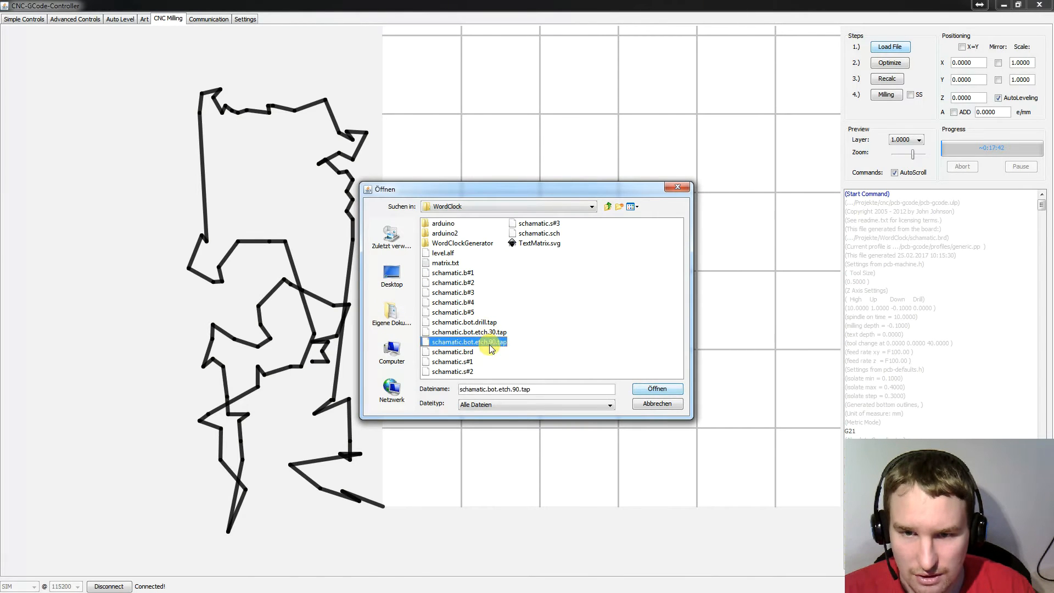
double_click(489, 343)
click(531, 312)
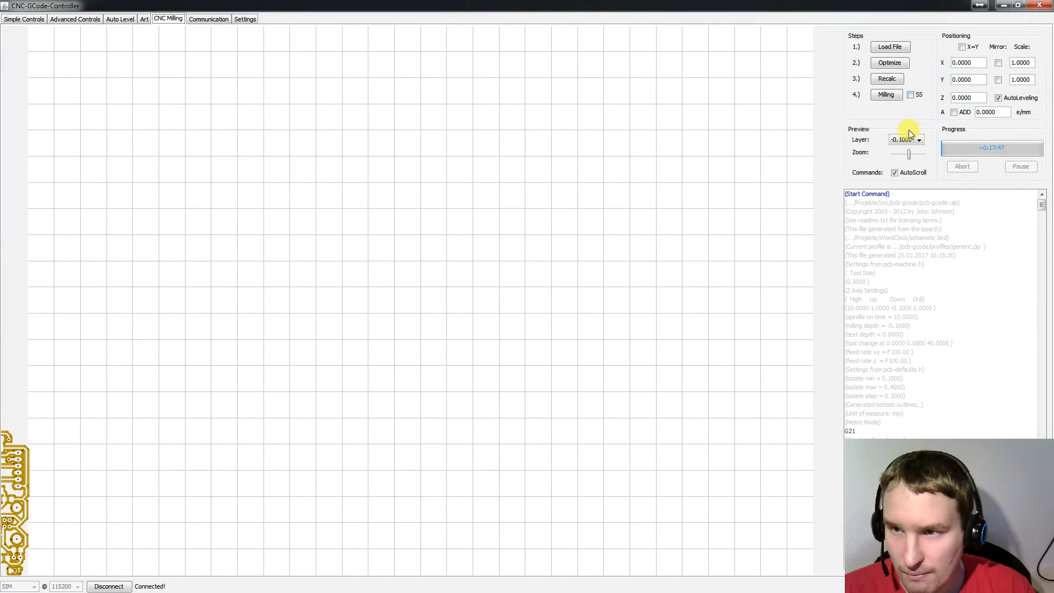
click(907, 140)
click(903, 156)
scroll(367, 313, up, 5)
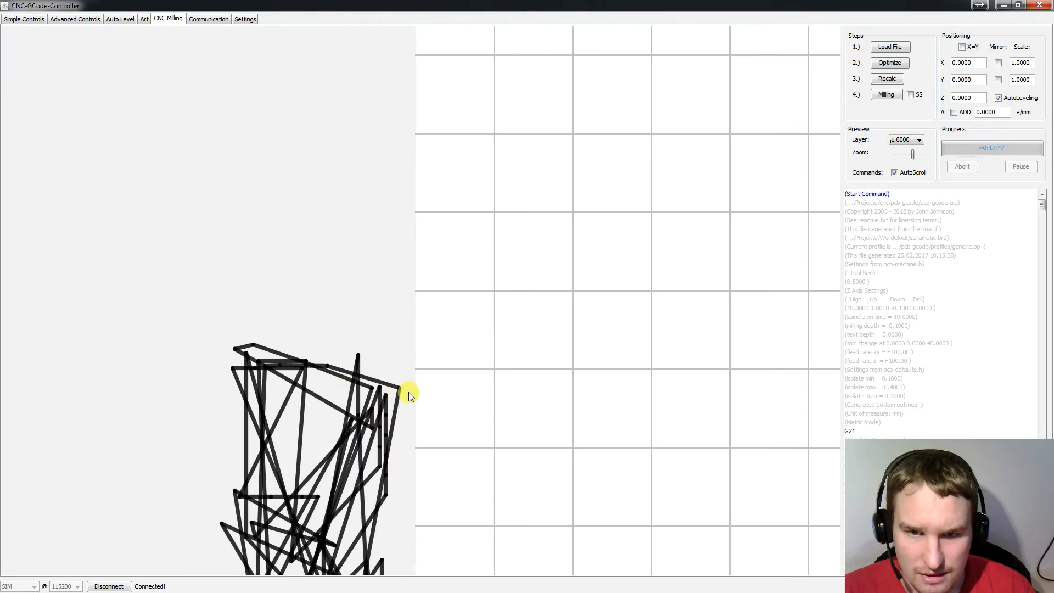
drag(342, 378, 352, 286)
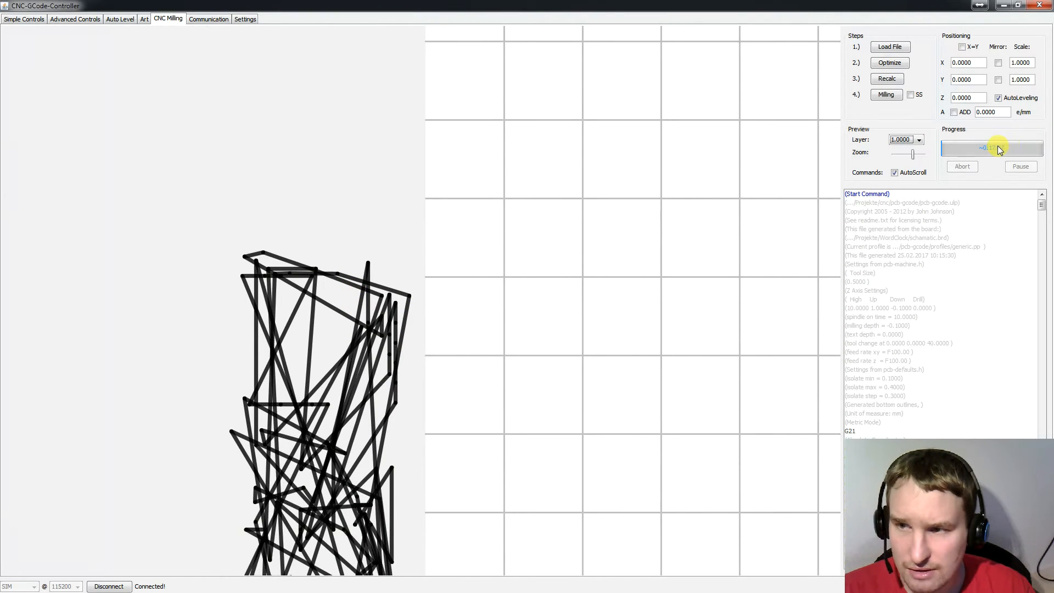
Step: Optimize the reloaded PCB commands and review the start of the G-code list
click(889, 62)
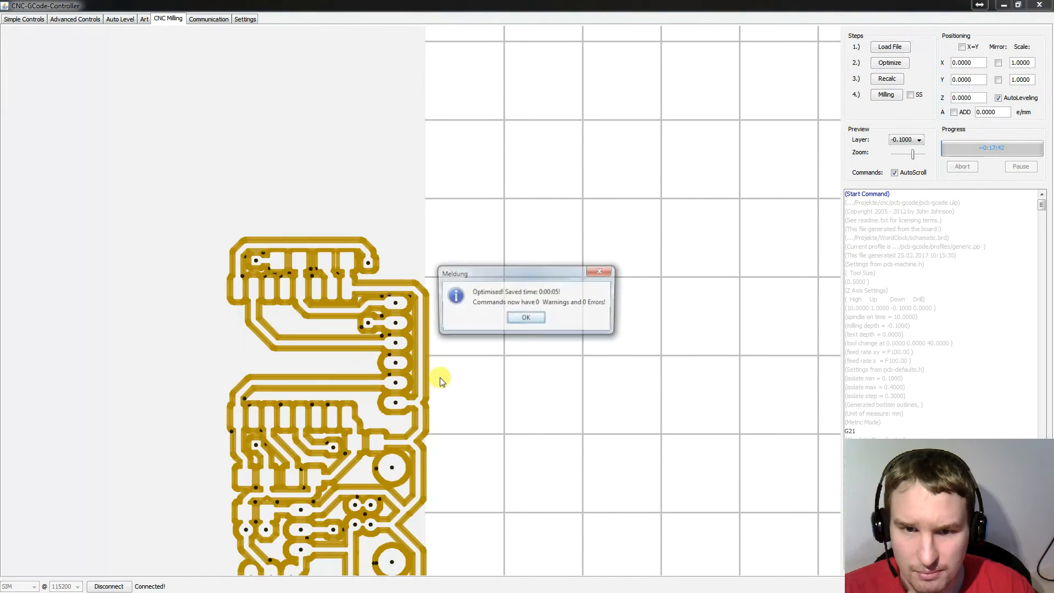
click(517, 319)
scroll(497, 324, down, 3)
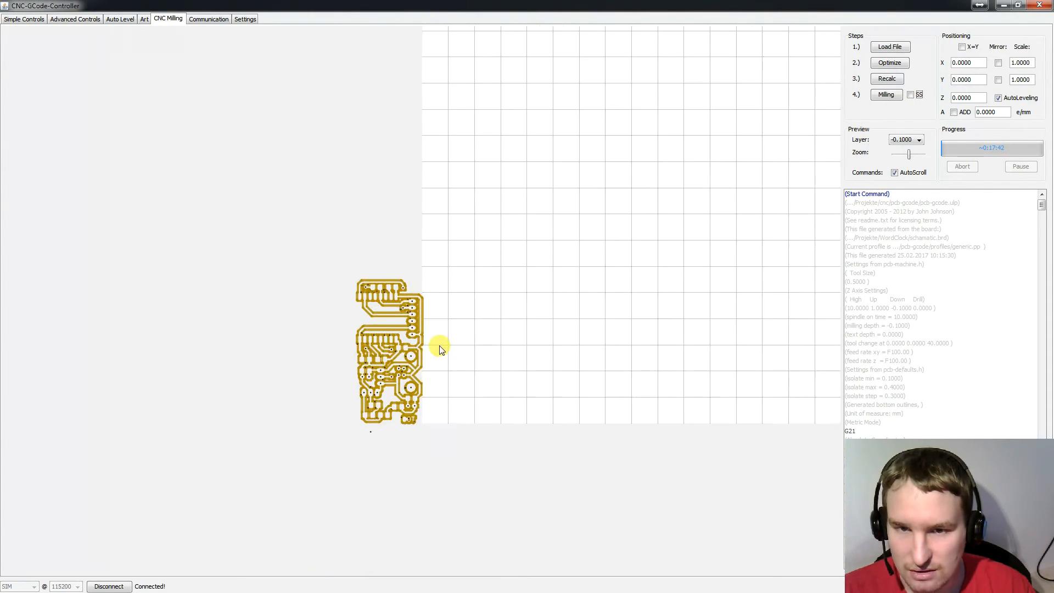
click(922, 263)
scroll(918, 287, down, 7)
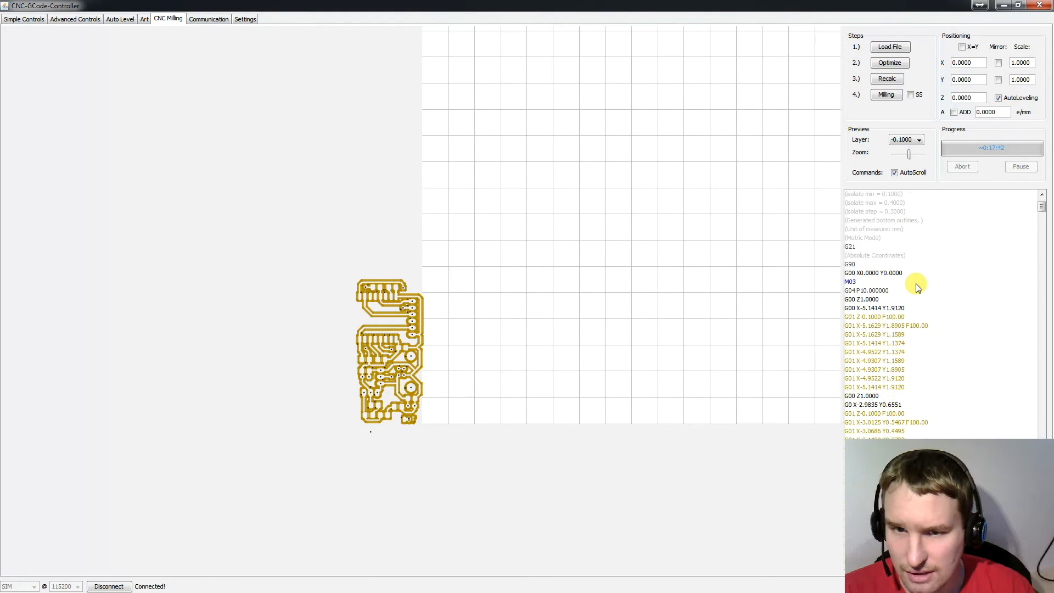
scroll(917, 287, down, 3)
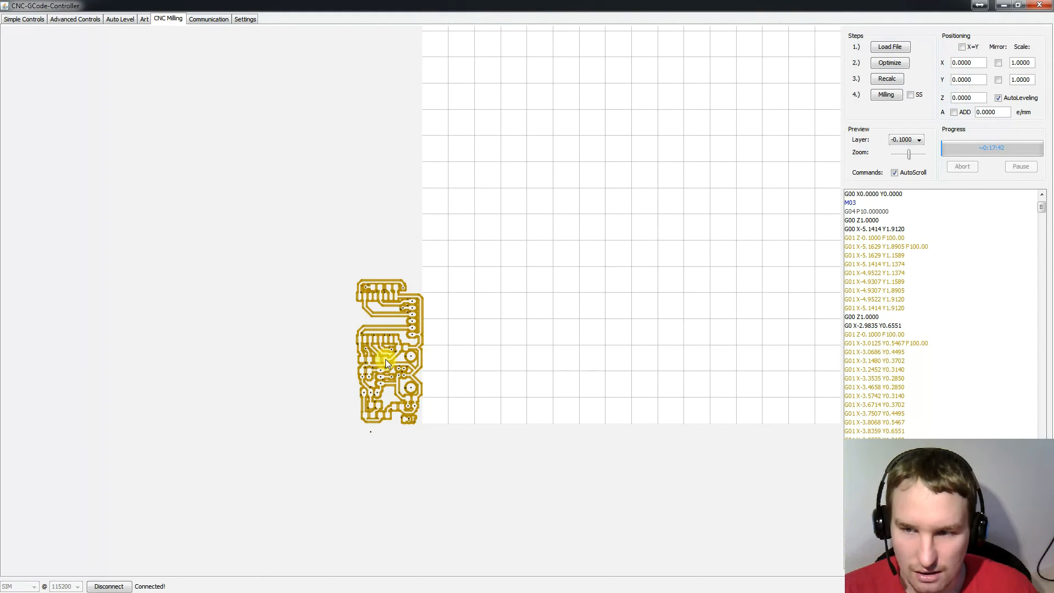
Step: Try the X and Y mirroring on the PCB layout, leaving only the X mirror enabled
scroll(384, 361, up, 5)
scroll(383, 360, down, 2)
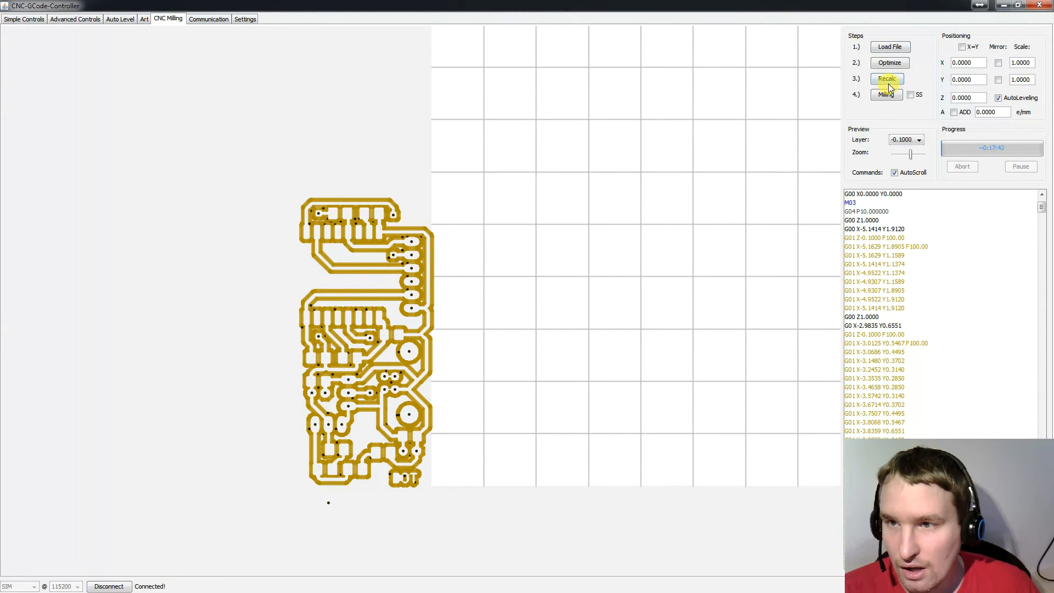
click(998, 63)
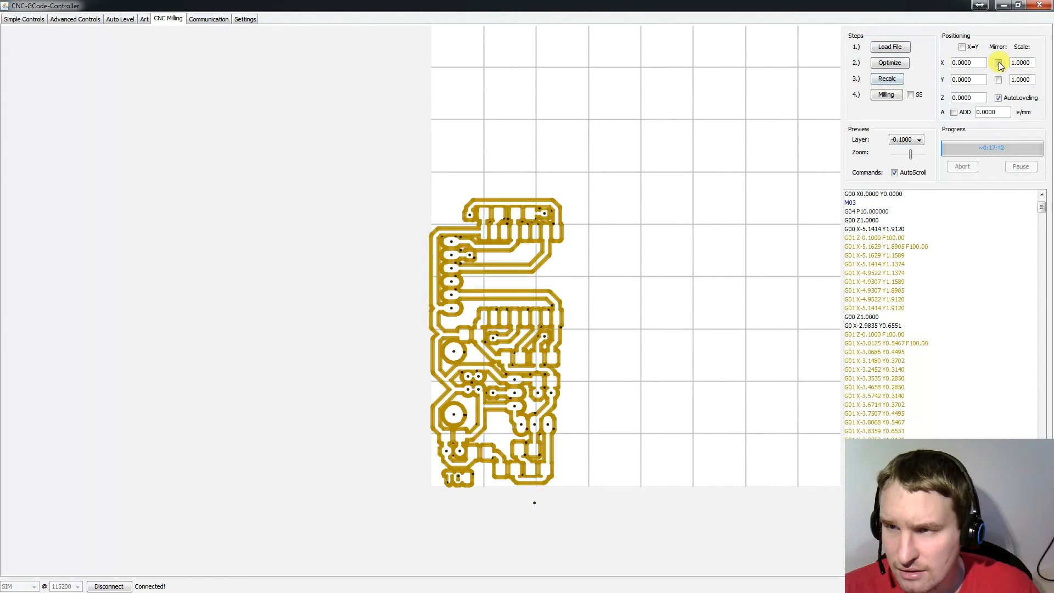
click(997, 62)
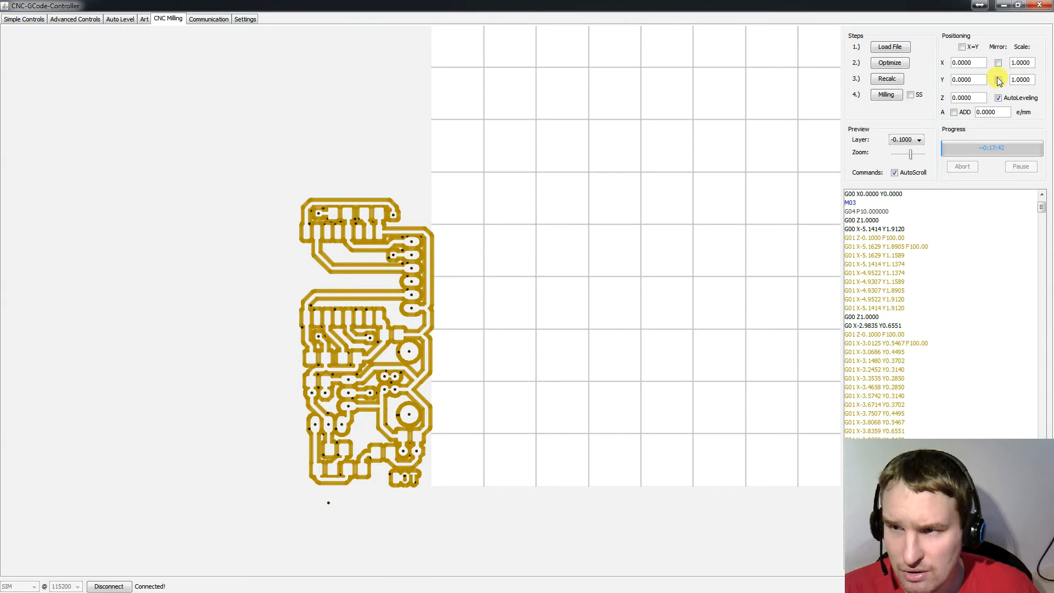
click(998, 79)
click(998, 79)
click(997, 62)
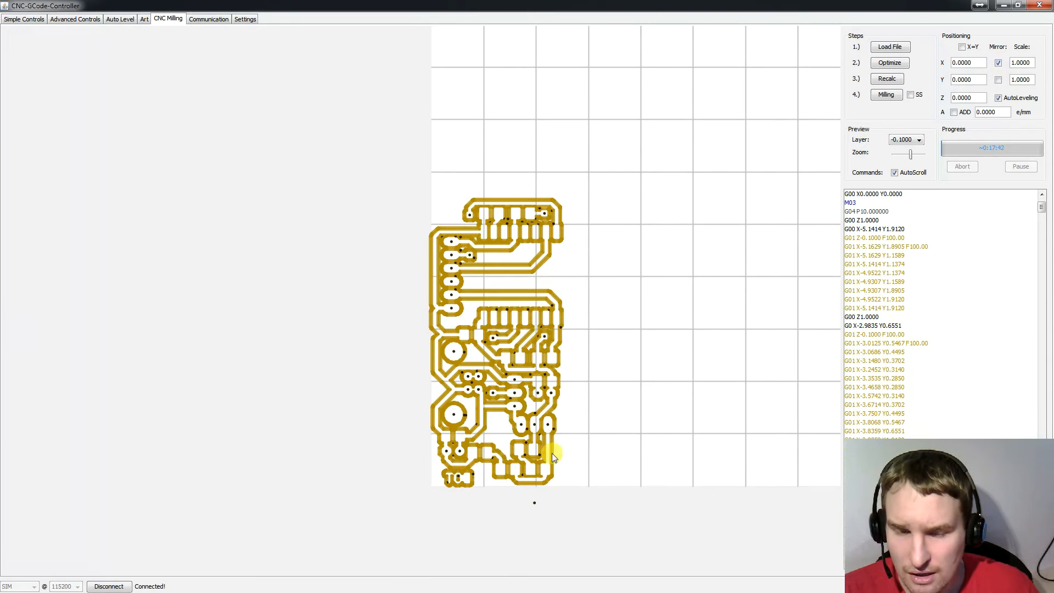
Step: Set both the X and Y scale of the PCB layout to 2.0000 and recalculate the milling commands
scroll(453, 486, up, 1)
scroll(451, 485, down, 1)
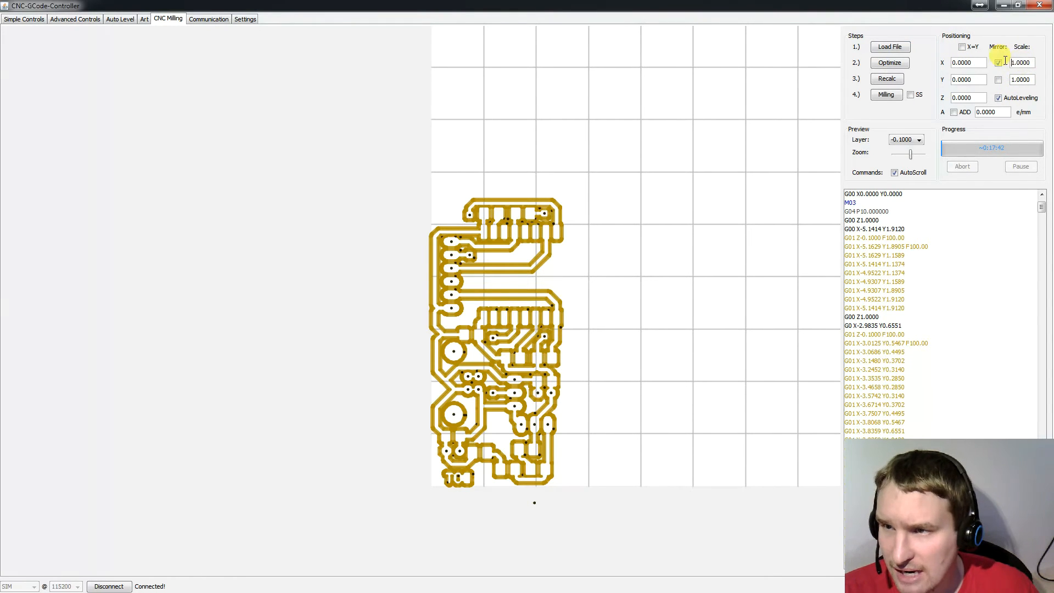
double_click(1026, 63)
text(2)
double_click(1025, 80)
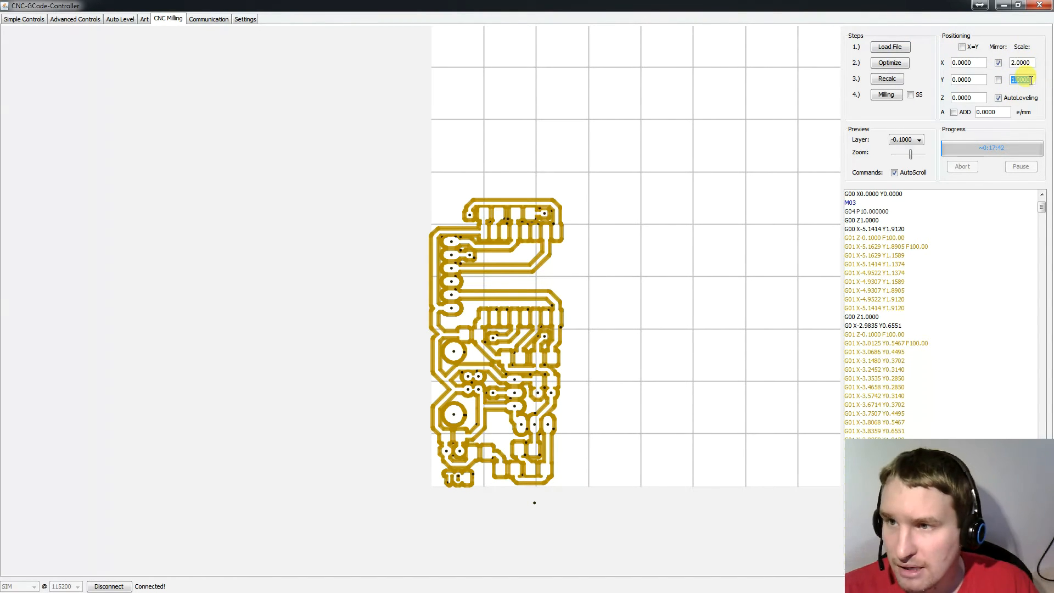
text(2)
double_click(1025, 64)
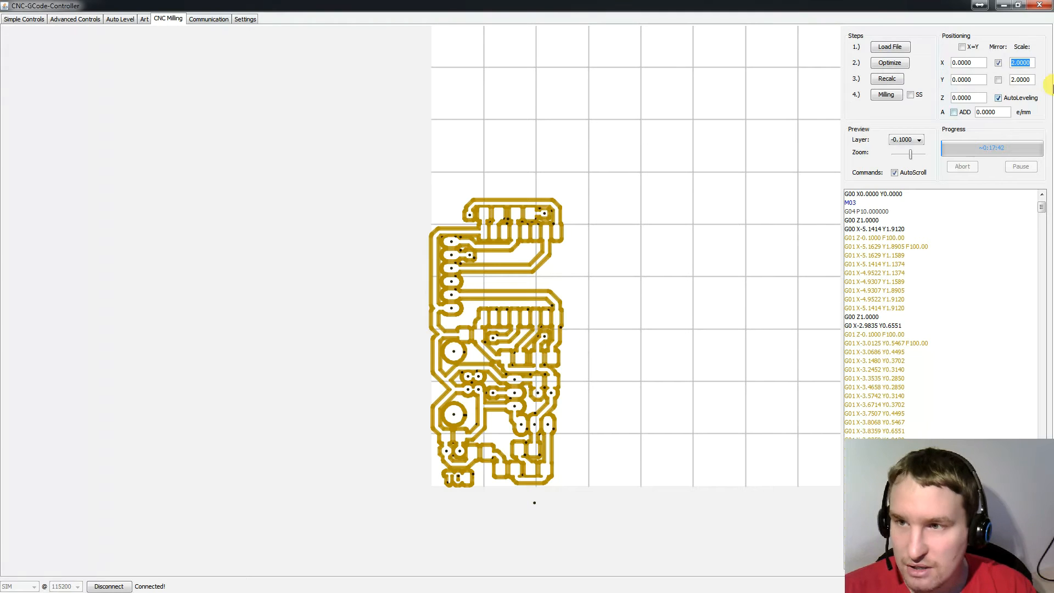
click(884, 79)
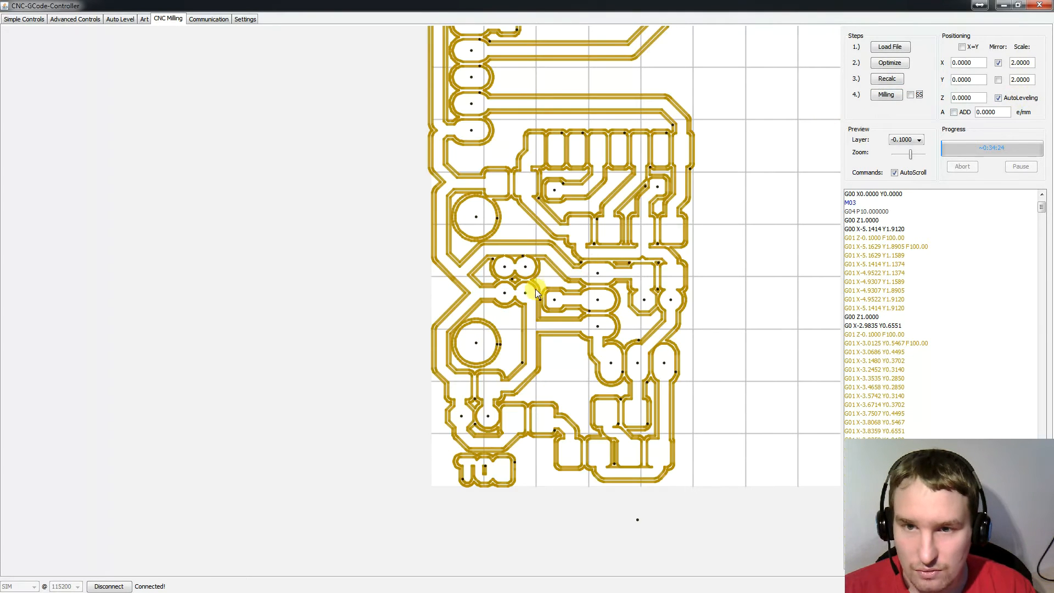
scroll(535, 288, down, 3)
scroll(470, 273, up, 1)
scroll(447, 237, up, 1)
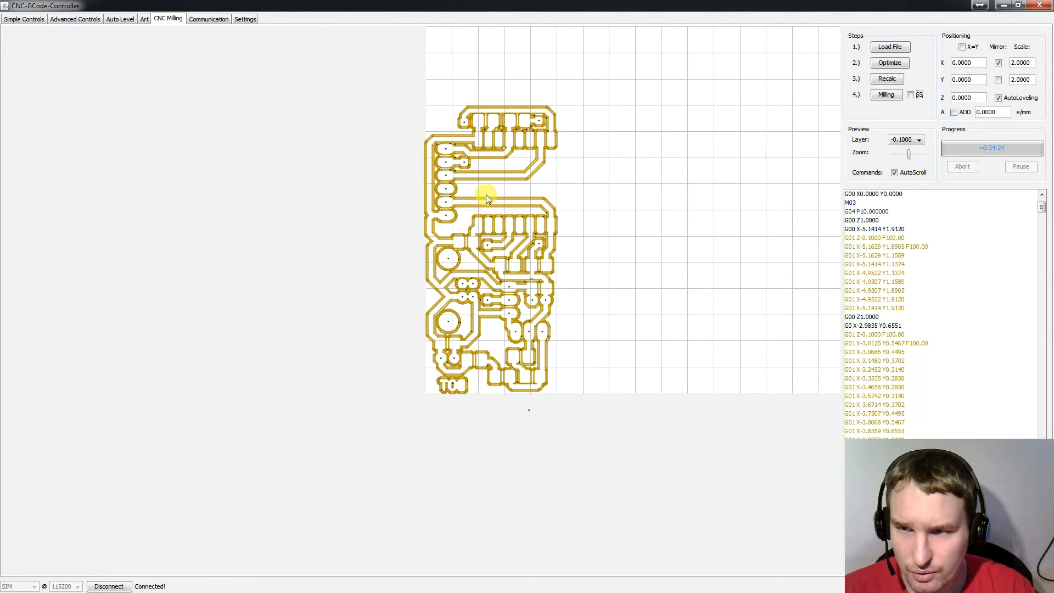
Step: Try the ADD option for the A axis in the positioning settings and switch it back off
double_click(967, 98)
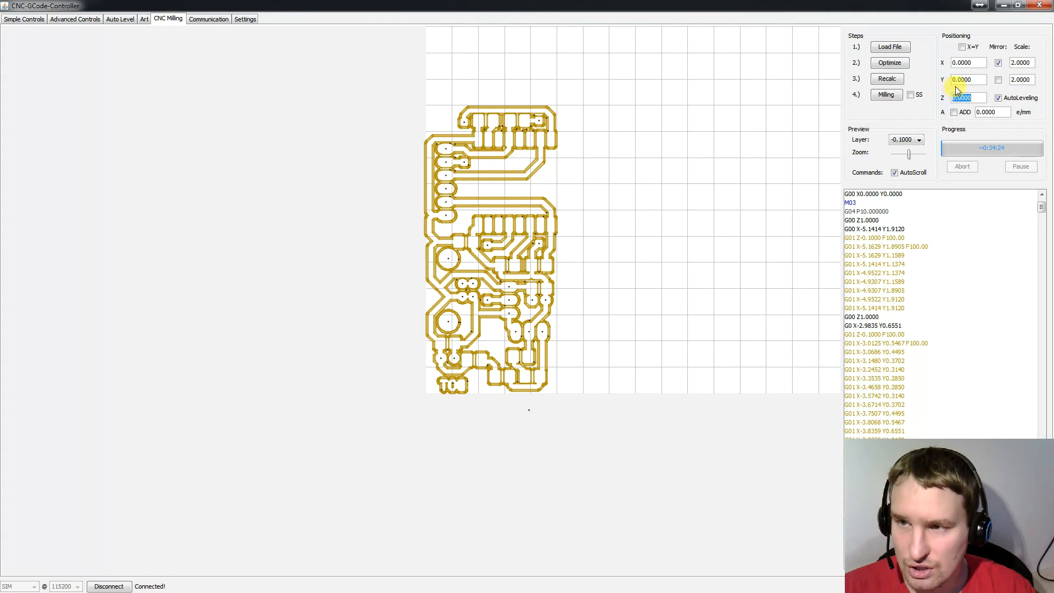
click(983, 112)
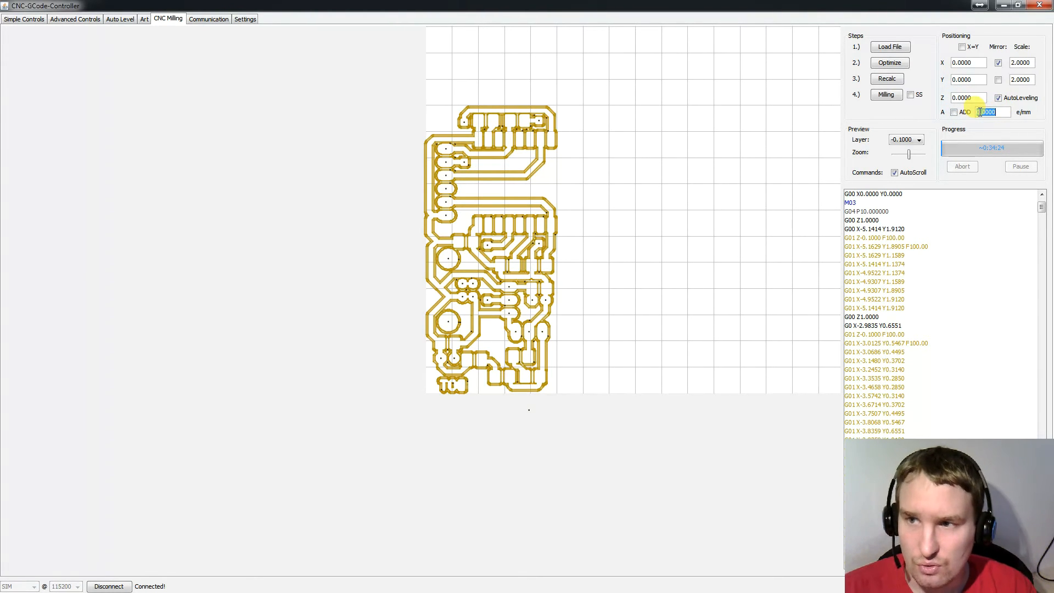
click(955, 113)
click(954, 112)
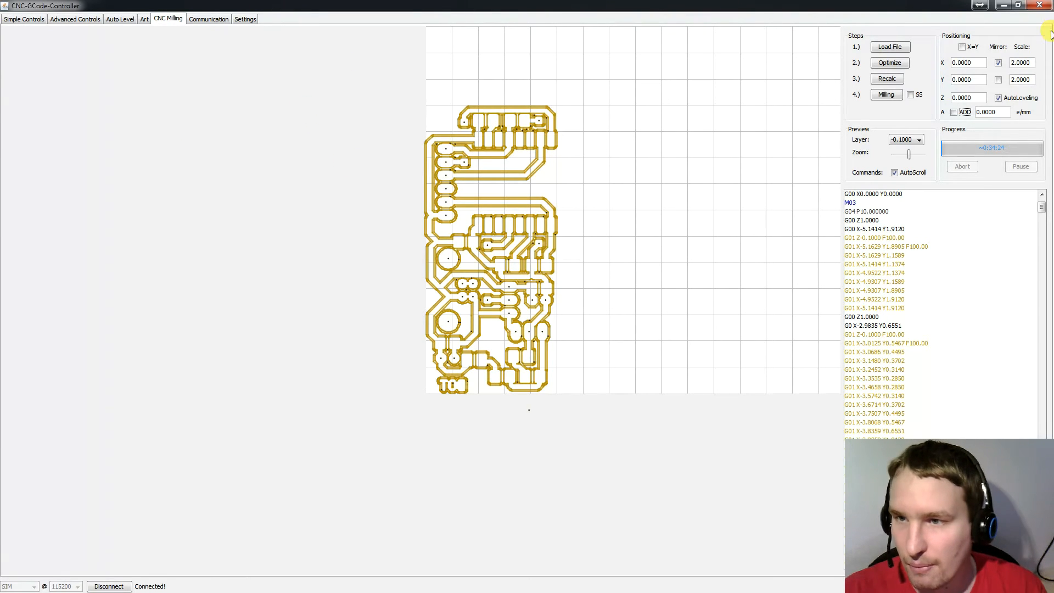
Step: Start the simulated milling, pausing it partway to locate individual G-code lines in the preview before resuming
click(885, 99)
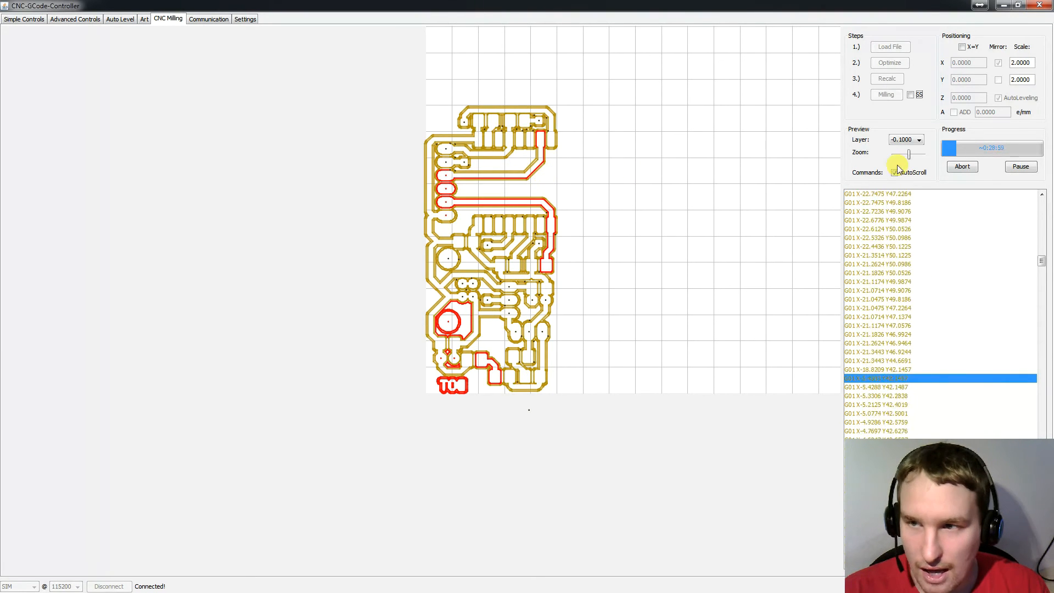
click(1019, 167)
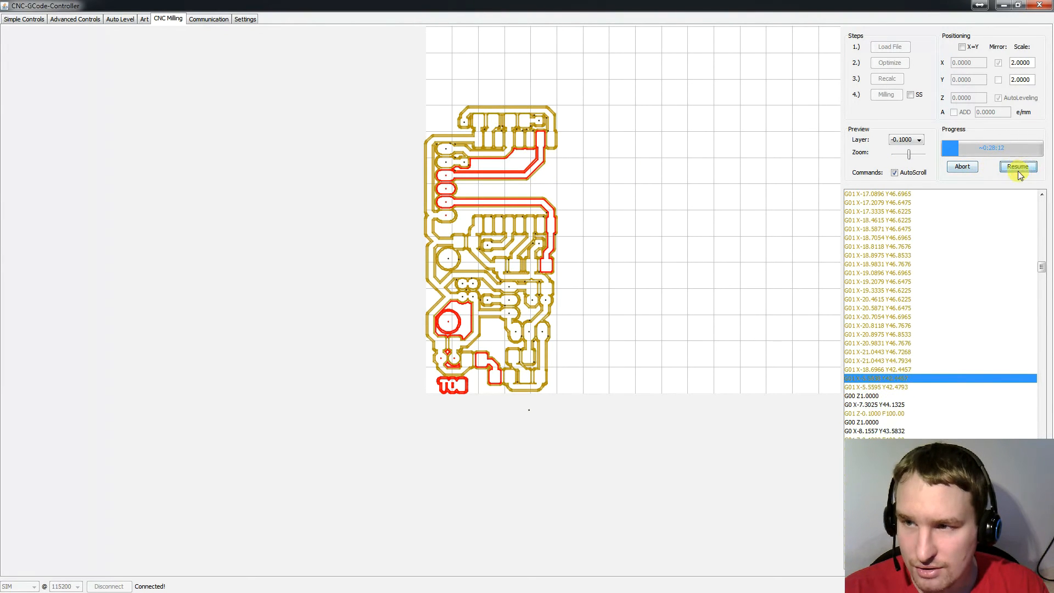
click(891, 361)
click(887, 369)
click(887, 361)
click(891, 327)
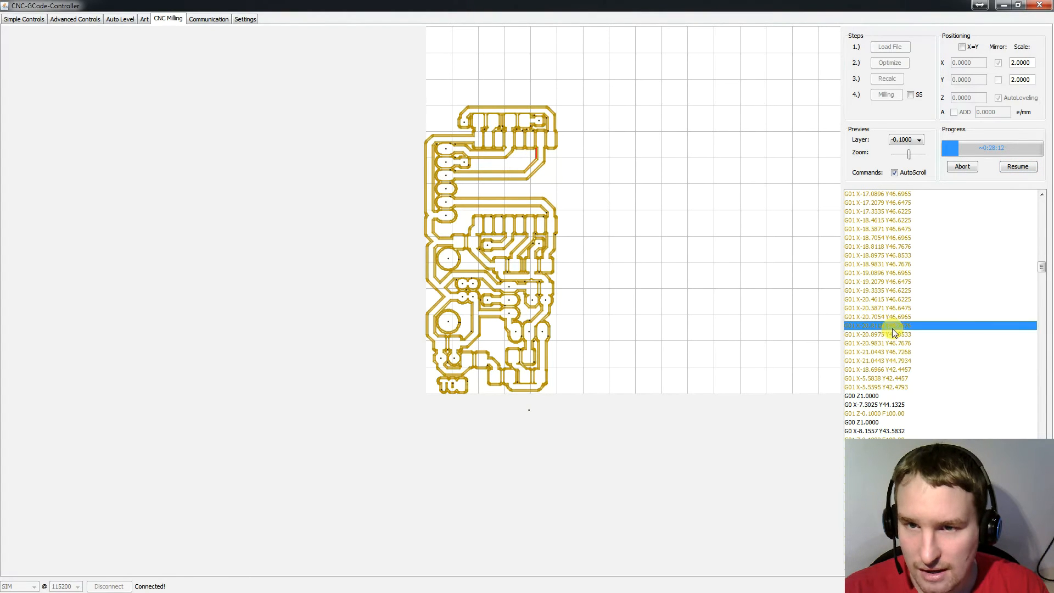
click(900, 272)
click(895, 334)
click(895, 370)
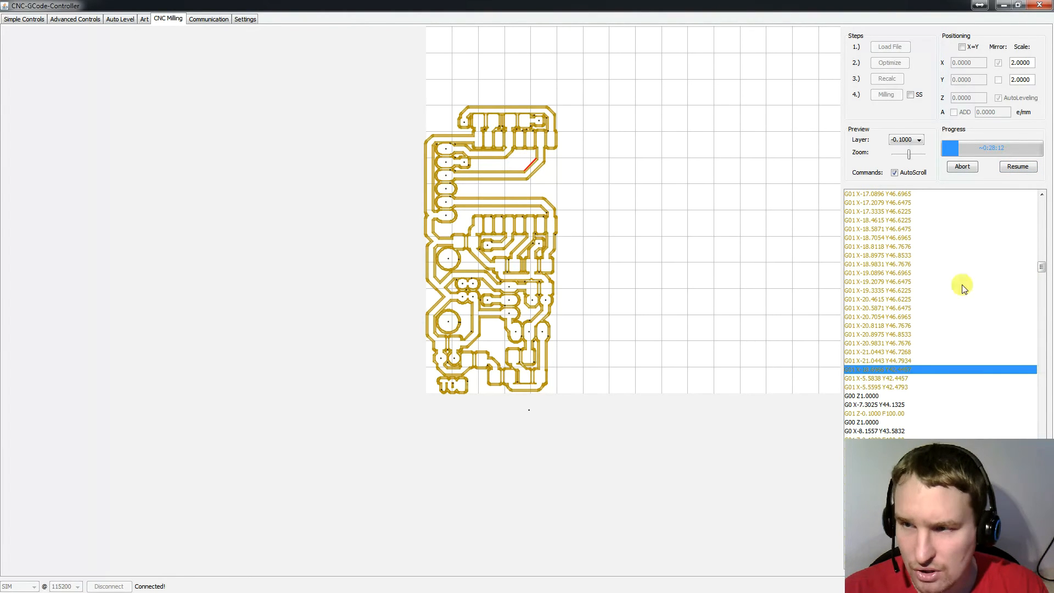
click(1017, 167)
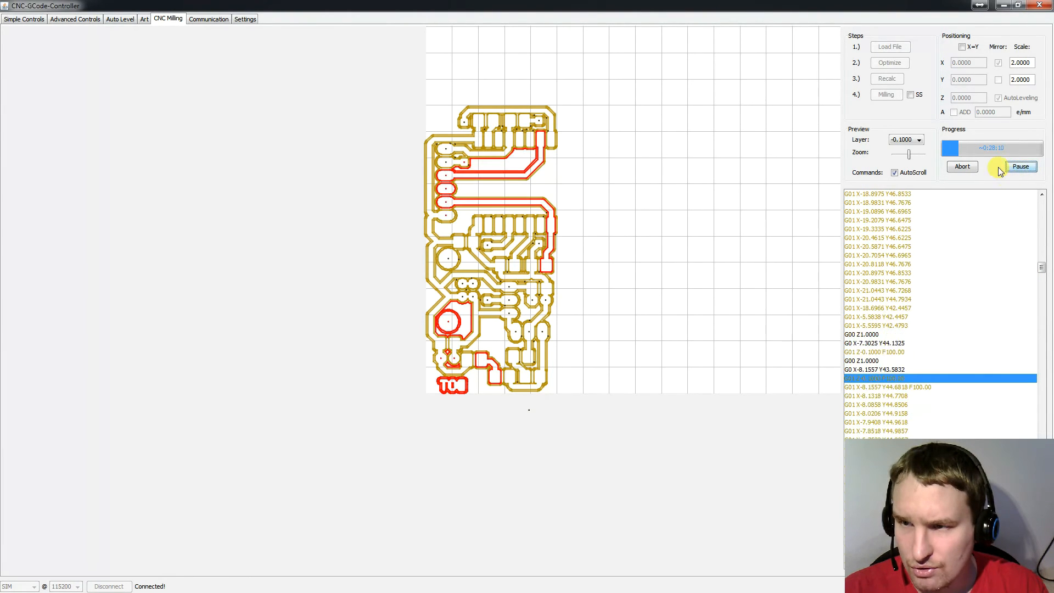
Step: Abort the milling run and restart milling from the highlighted G-code line where it stopped
click(955, 170)
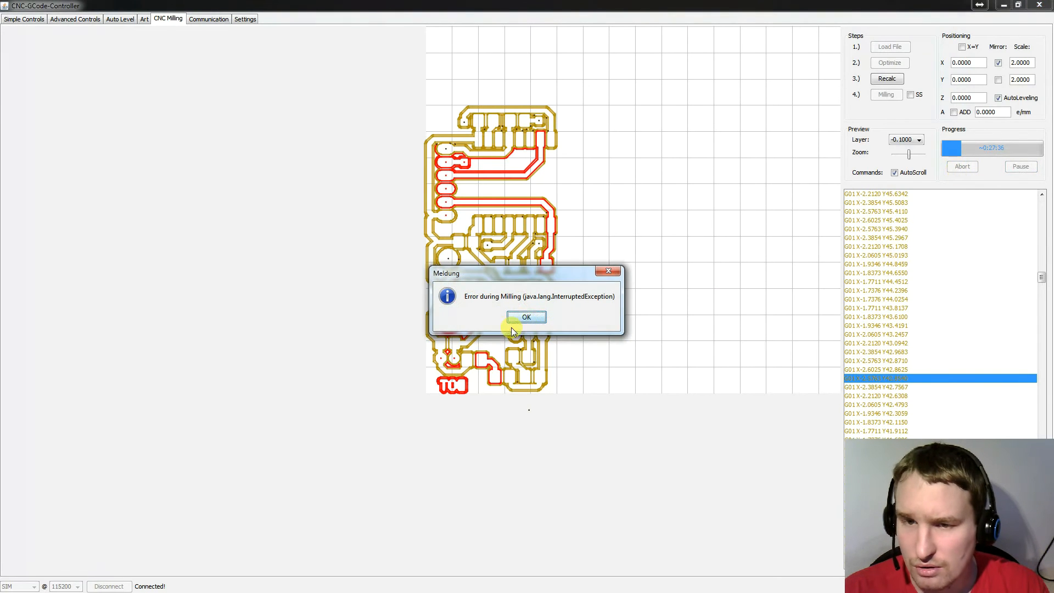
click(527, 317)
scroll(914, 308, down, 3)
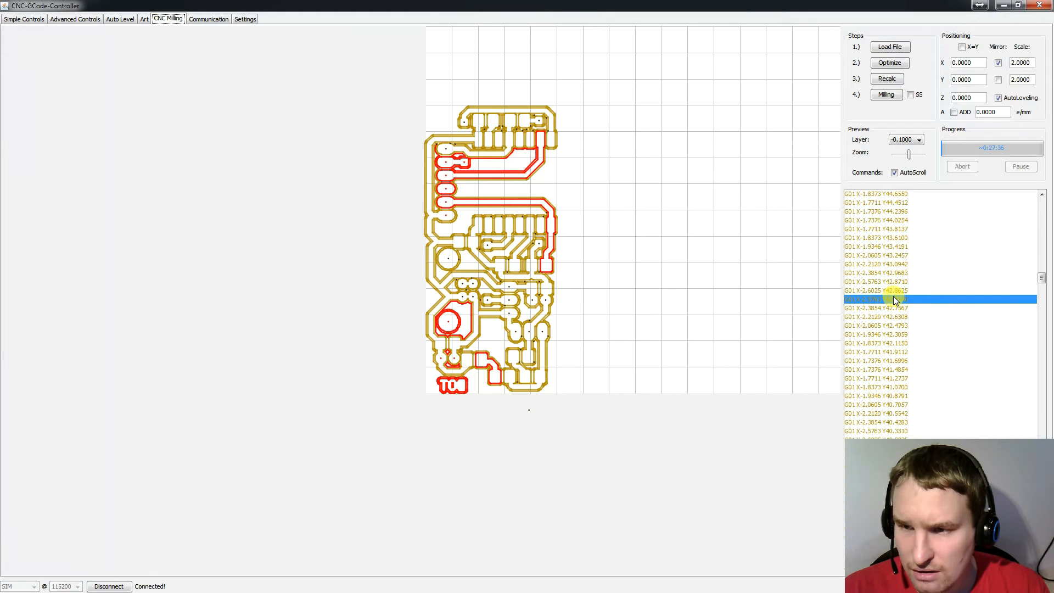
right_click(891, 299)
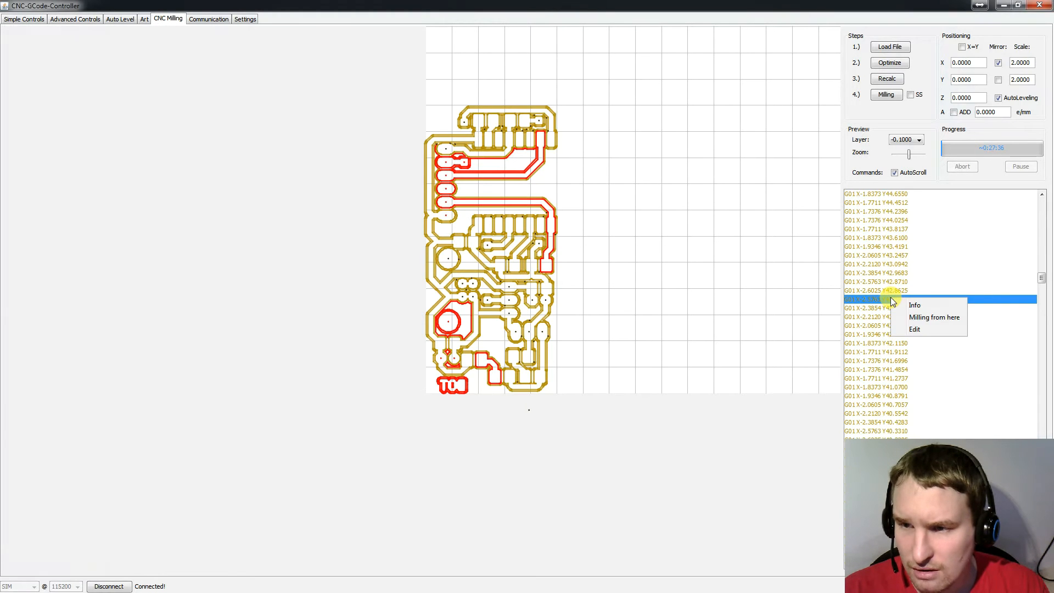
click(922, 317)
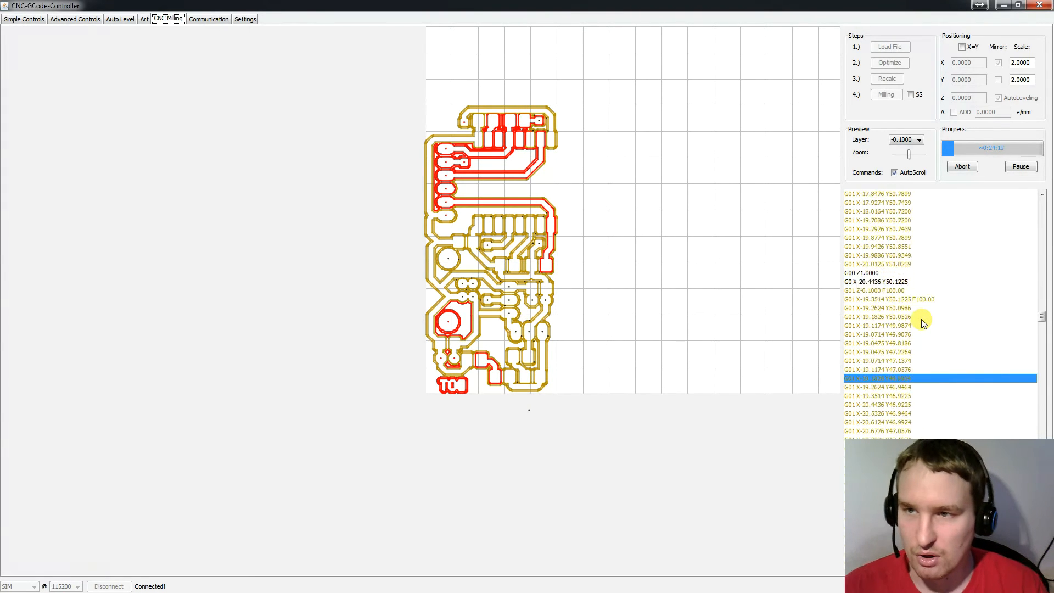
Step: Check the milling progress on the 1.0000 and 10.0000 layers and return to the -0.1000 layer, keeping AutoScroll enabled
click(907, 139)
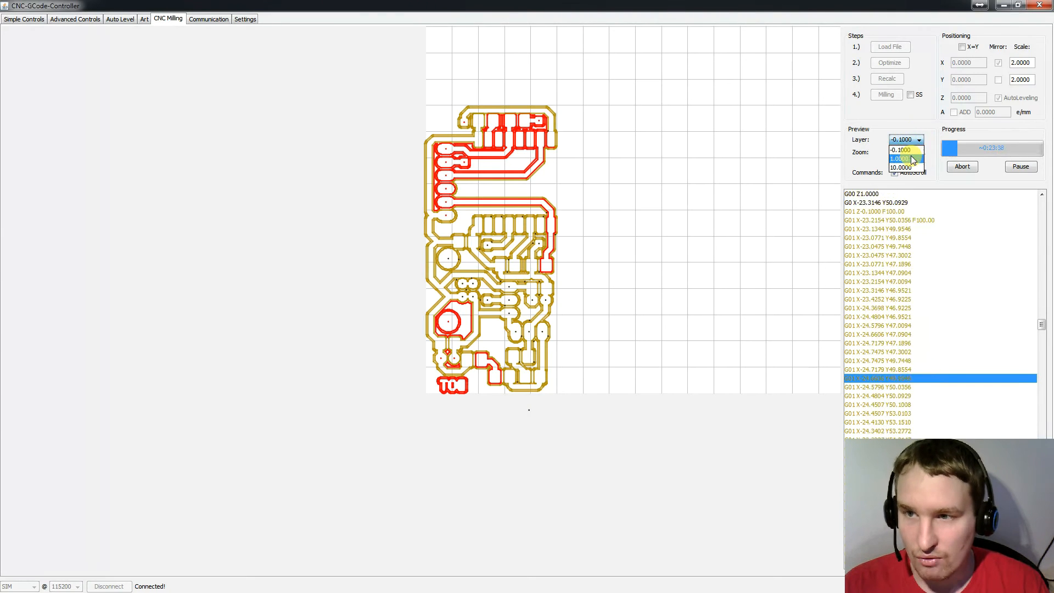
click(908, 158)
drag(121, 511, 339, 345)
click(912, 141)
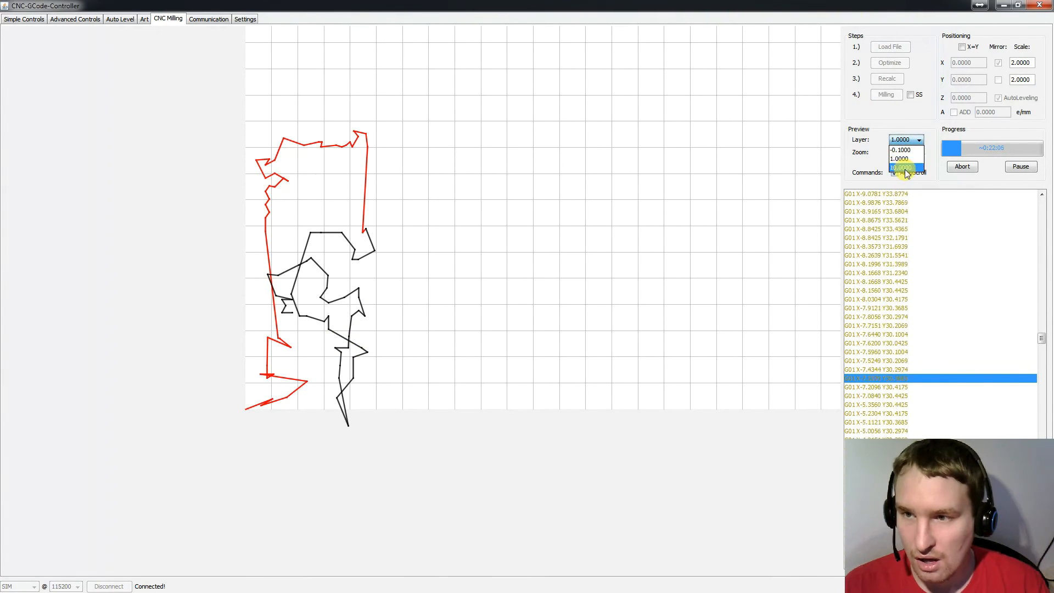
click(904, 168)
click(911, 140)
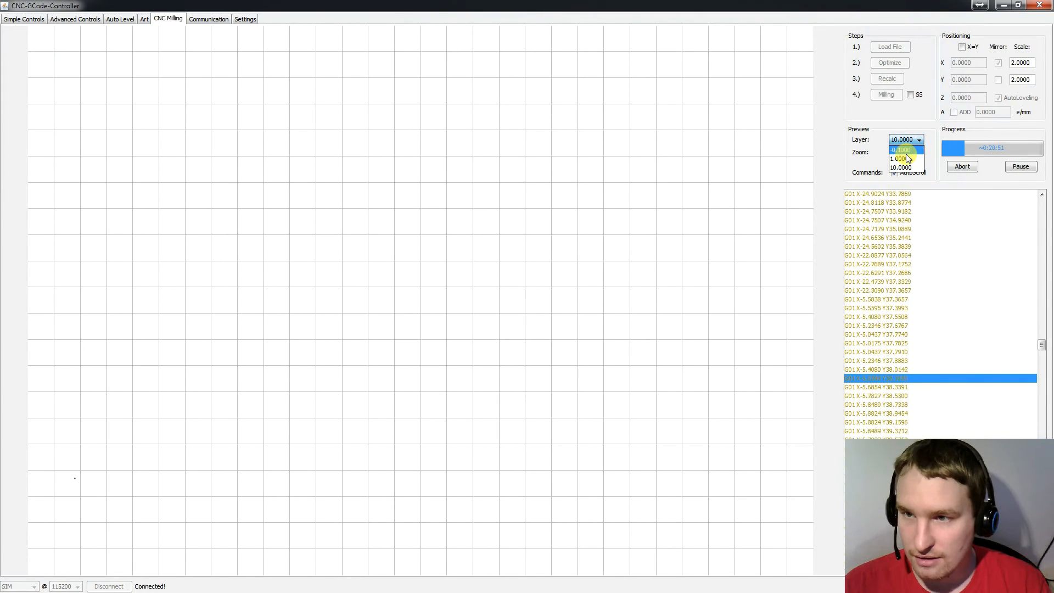
click(905, 150)
drag(364, 353, 538, 224)
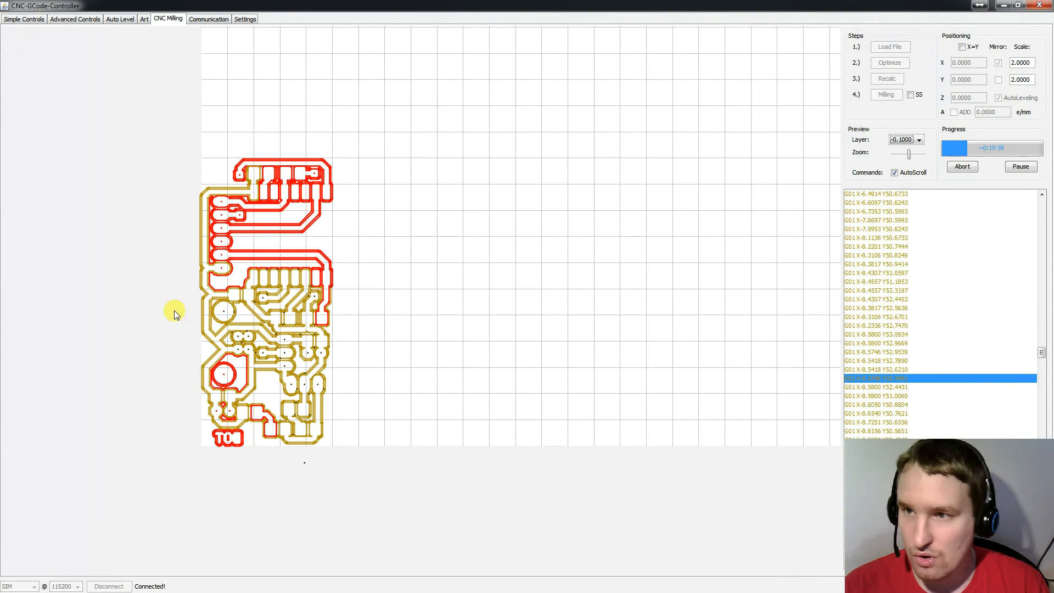
click(894, 173)
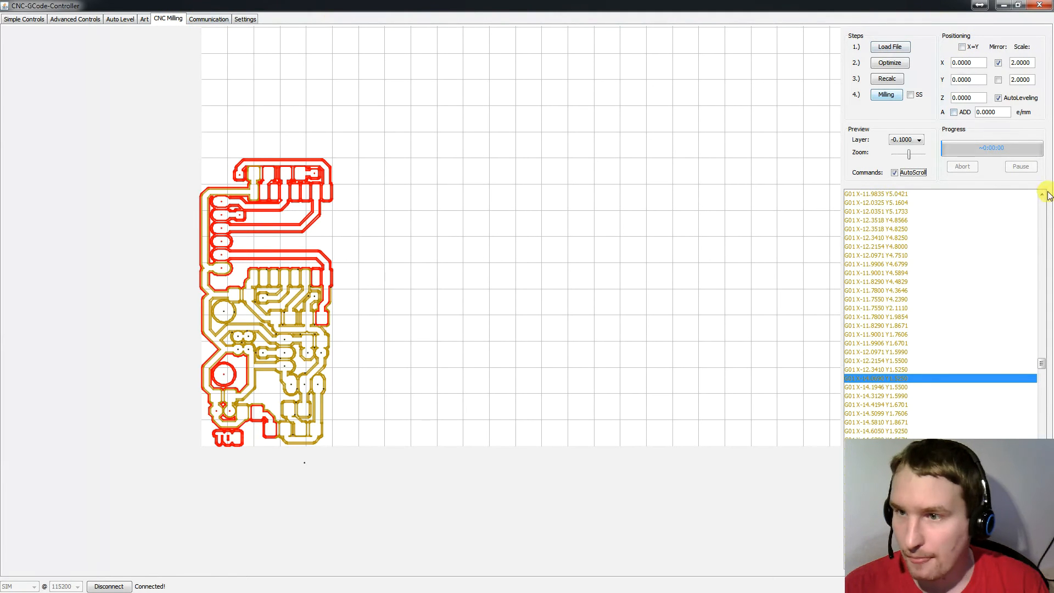
Step: Review the communication log of commands sent to the machine and its replies, down to the final M5
click(208, 20)
scroll(128, 307, up, 13)
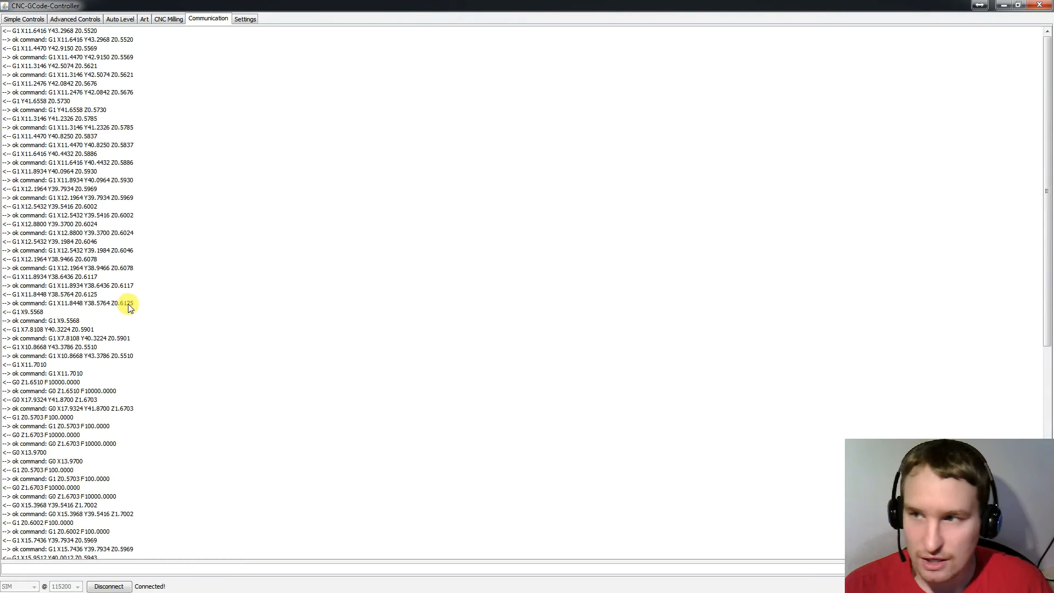
scroll(129, 307, down, 13)
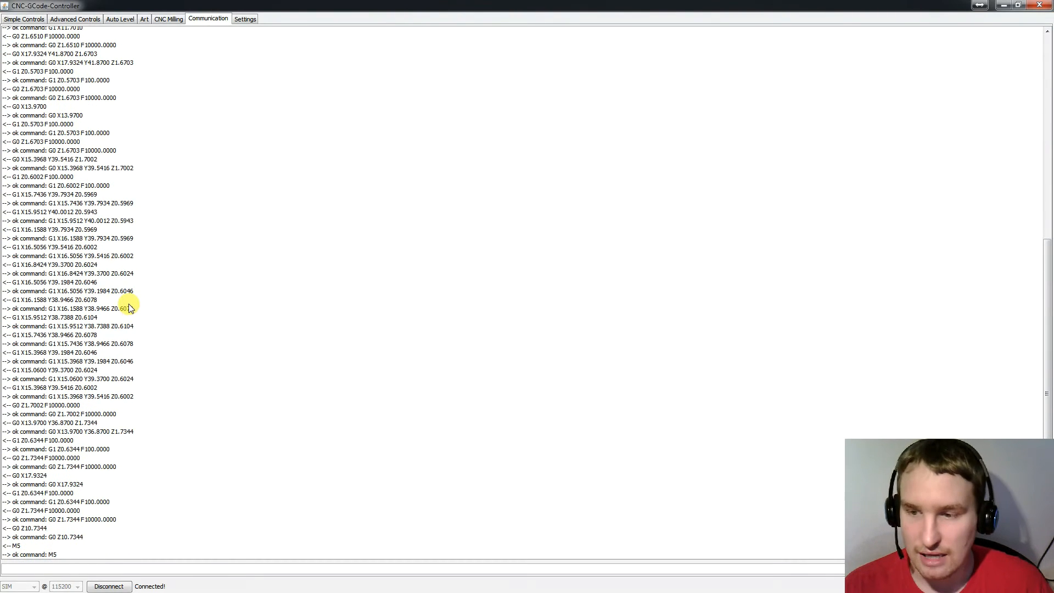
scroll(69, 138, up, 13)
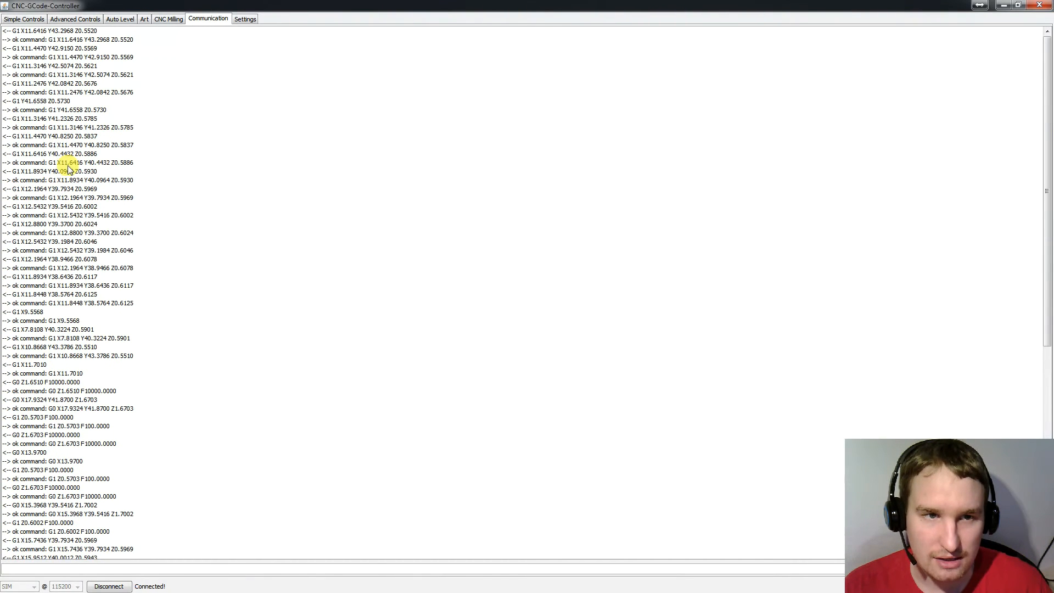
scroll(87, 269, down, 13)
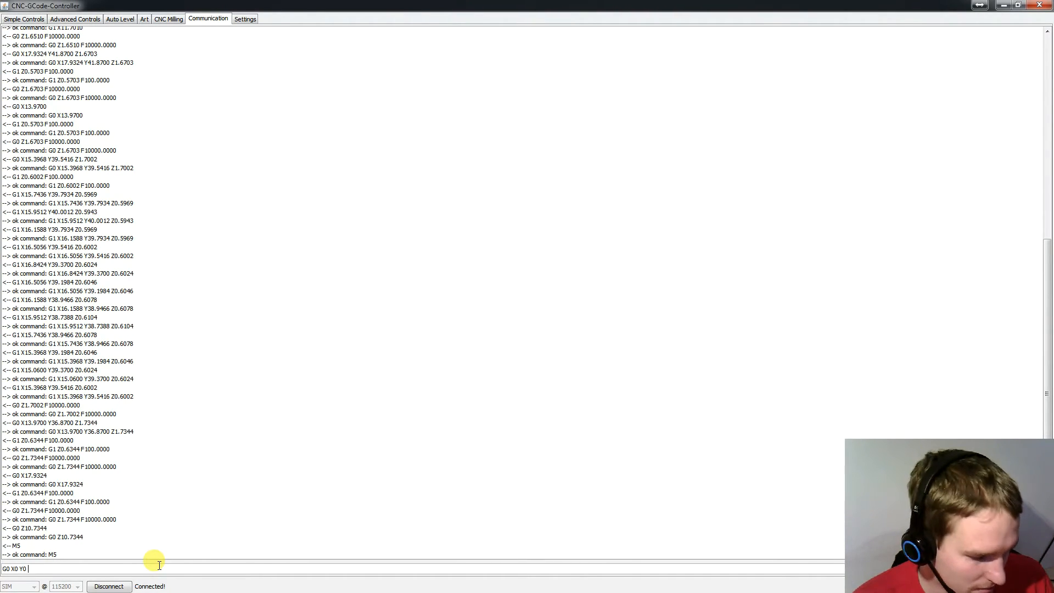
Step: Send the manual command G0 X0 Y0 to the machine from the communication console
key(Return)
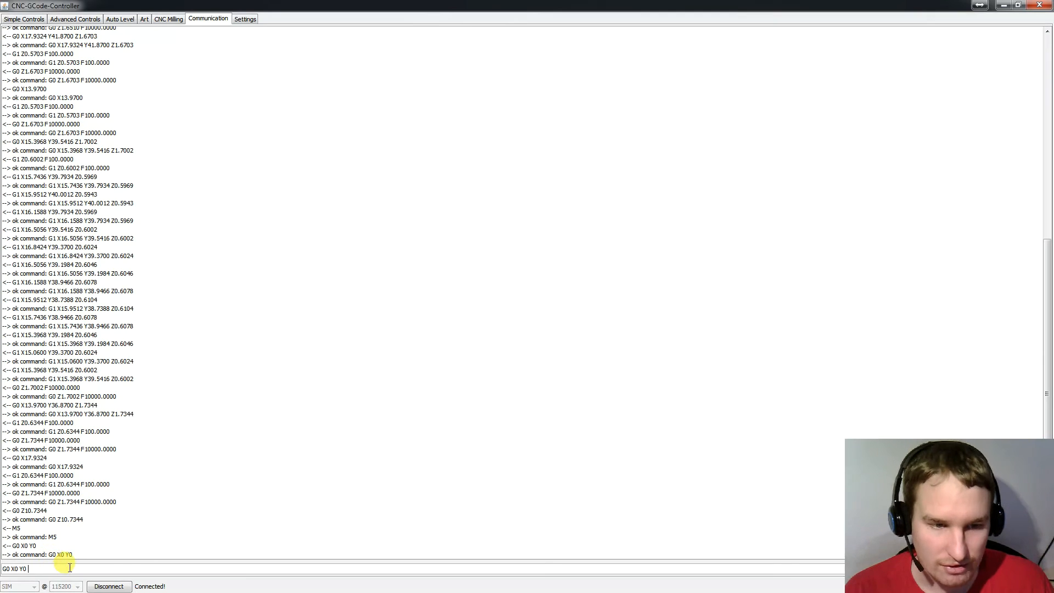
drag(33, 569, 2, 568)
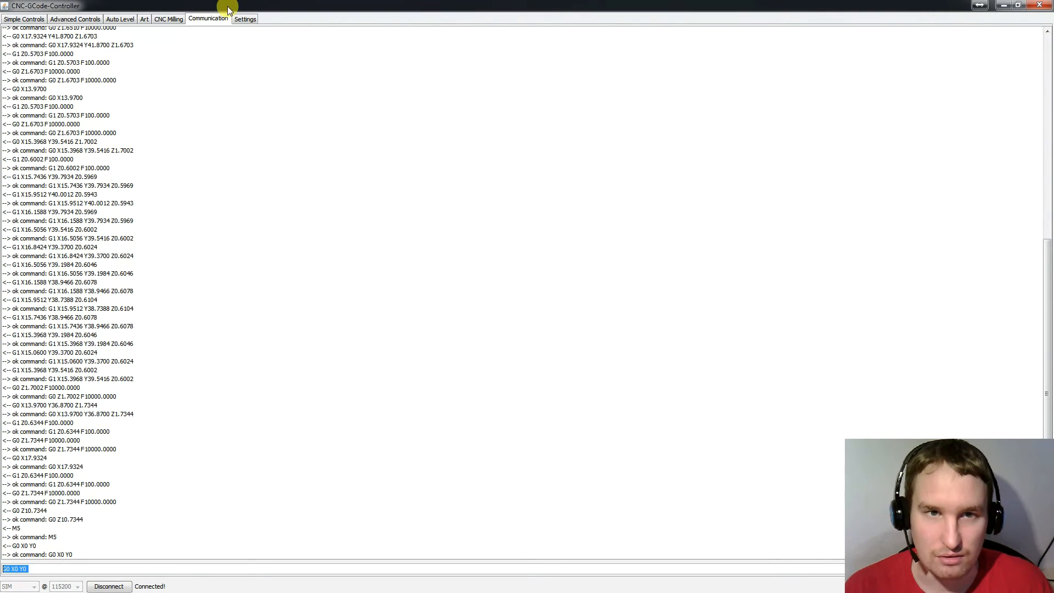
click(168, 19)
click(200, 21)
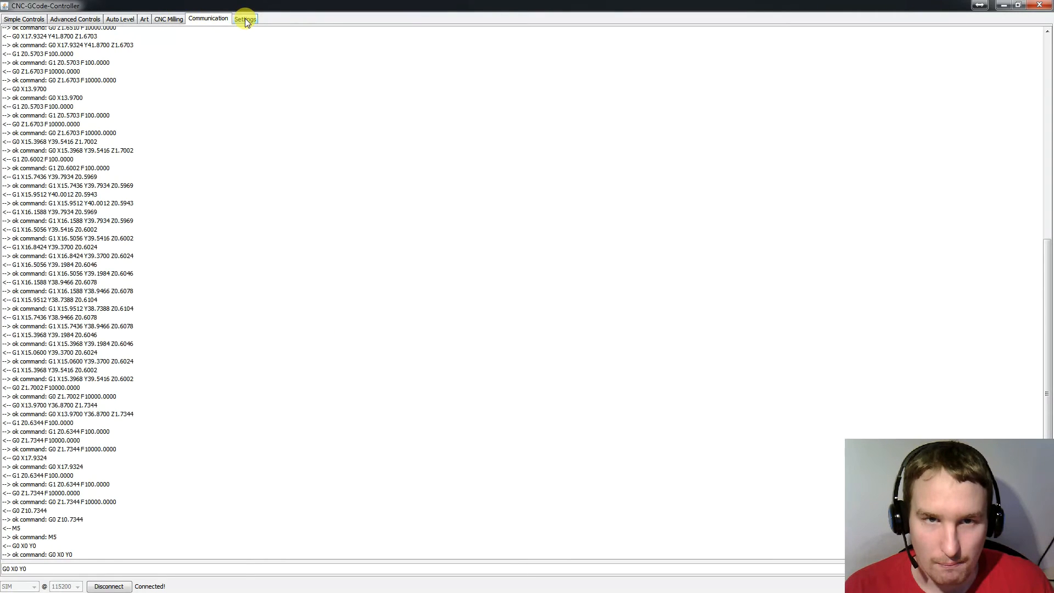
Step: Try UPPER_LEFT as the homing corner in the settings and discard the change
click(245, 19)
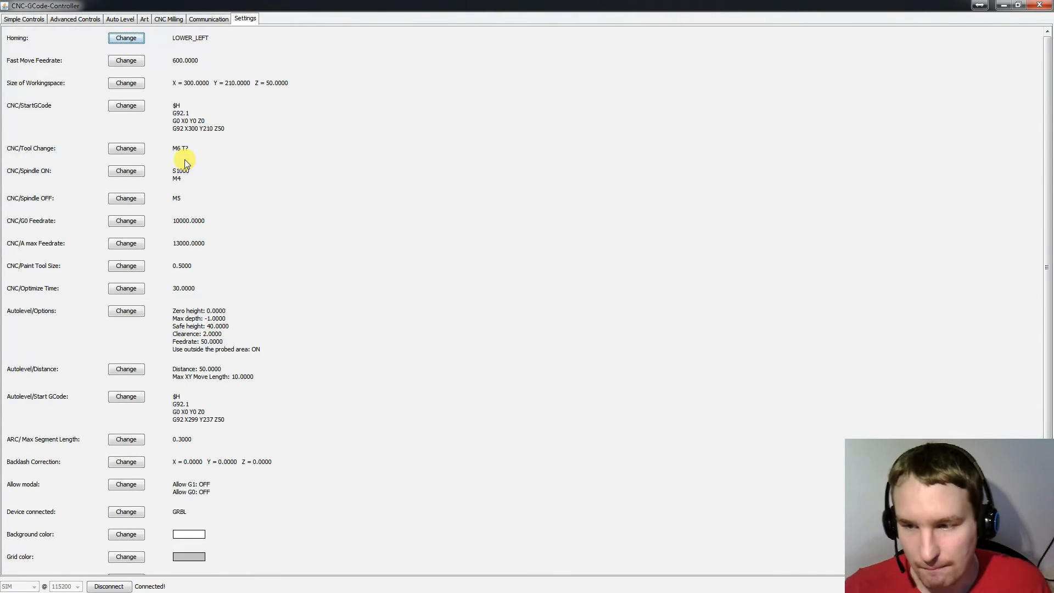
click(124, 39)
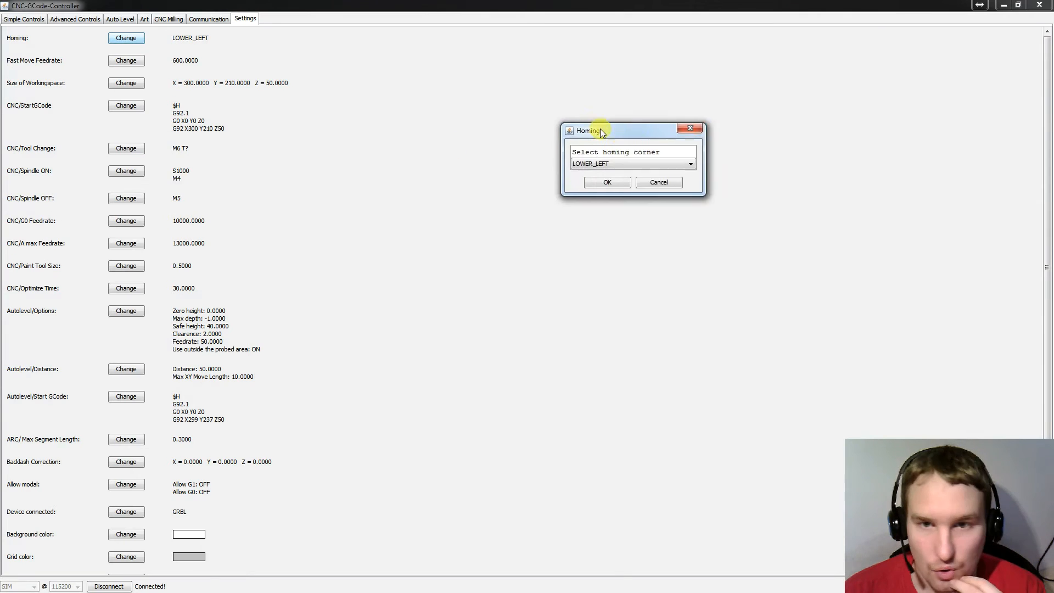
click(562, 158)
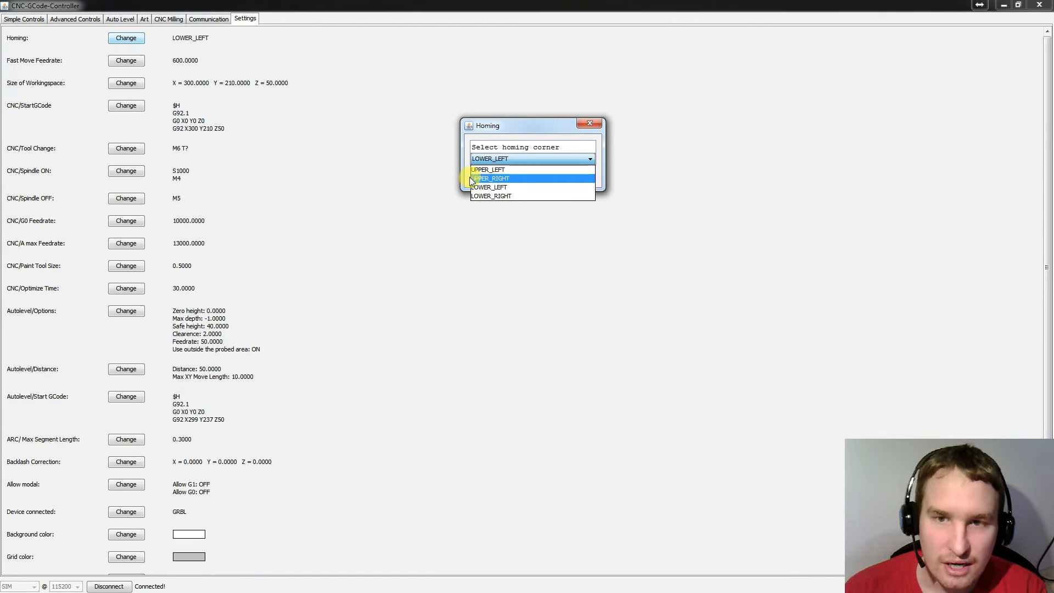
click(508, 170)
click(590, 123)
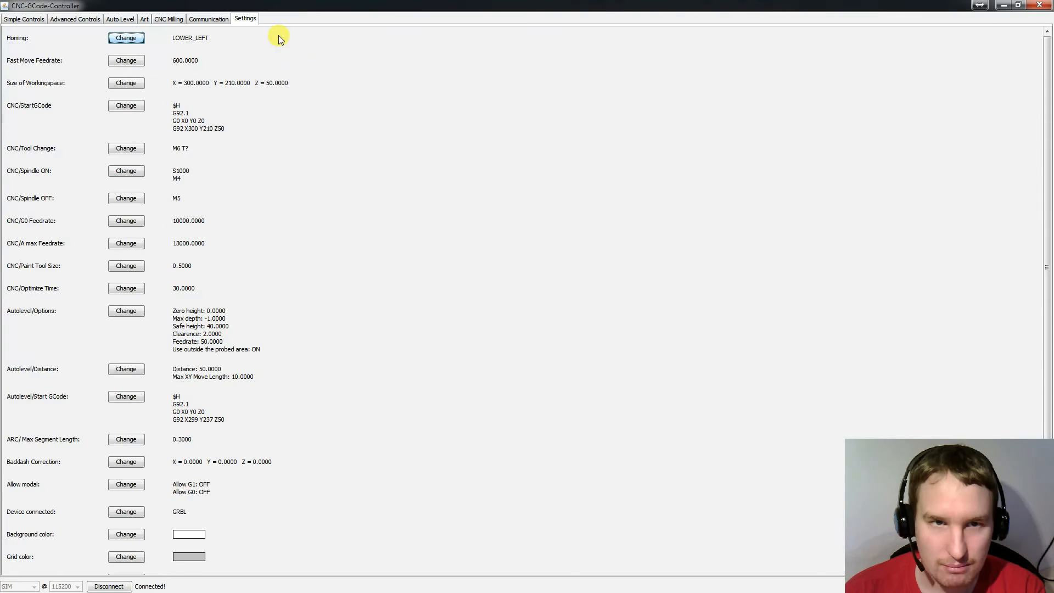
Step: Return to the CNC milling preview and turn off the X mirroring of the PCB layout
click(170, 19)
scroll(306, 285, down, 3)
scroll(440, 254, up, 3)
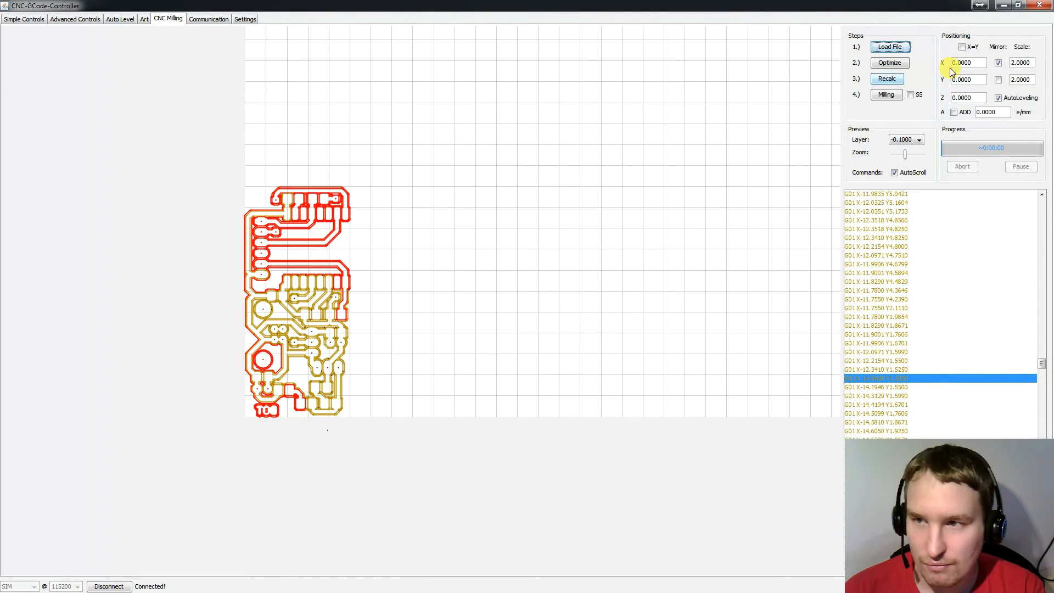
click(999, 63)
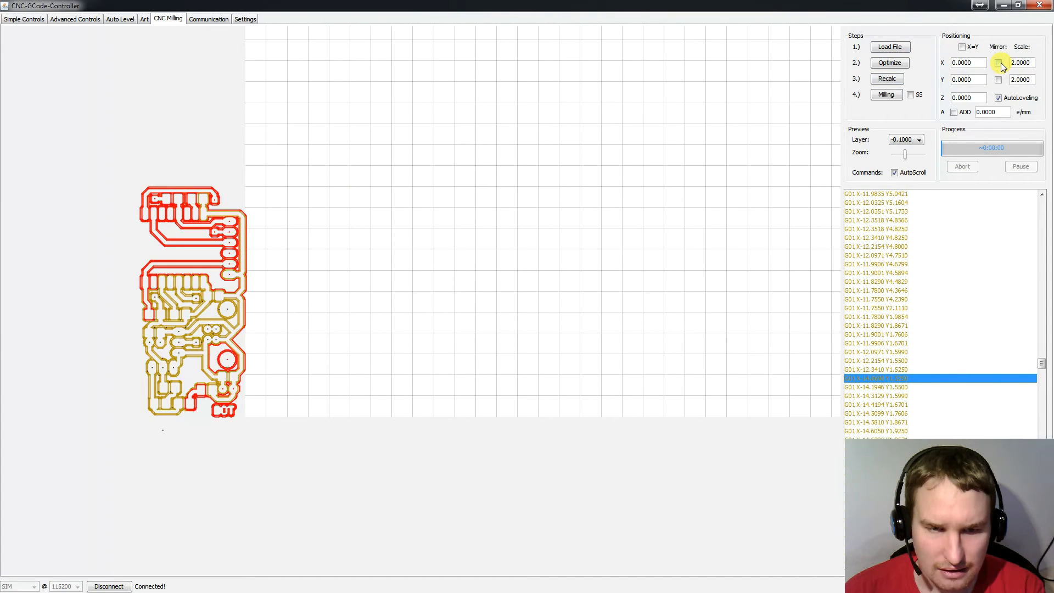
Step: Turn the X mirroring of the PCB layout back on and set the homing corner to UPPER_LEFT in the settings
click(999, 63)
click(245, 19)
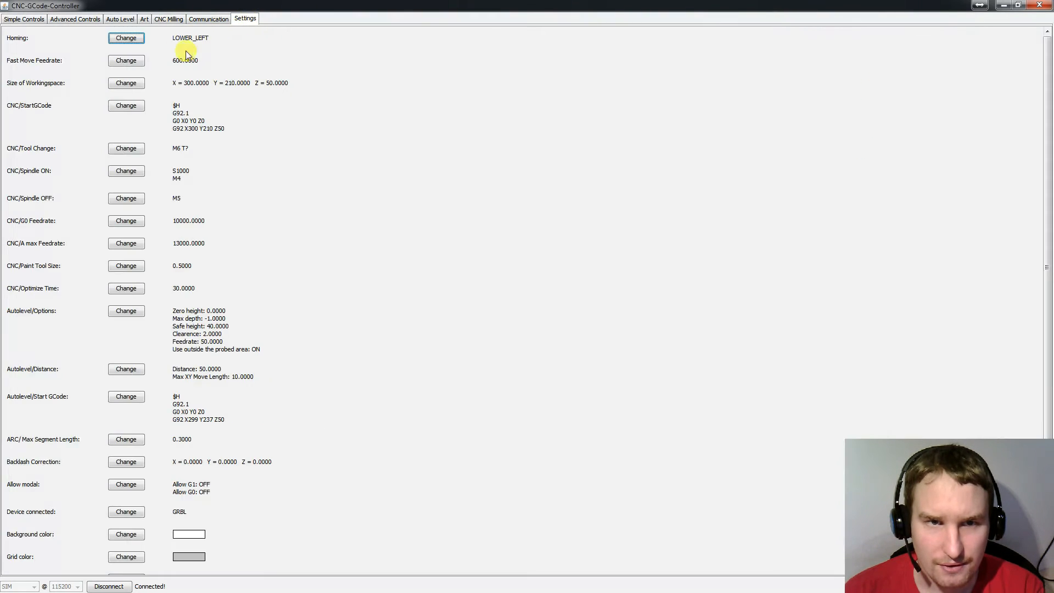
click(125, 40)
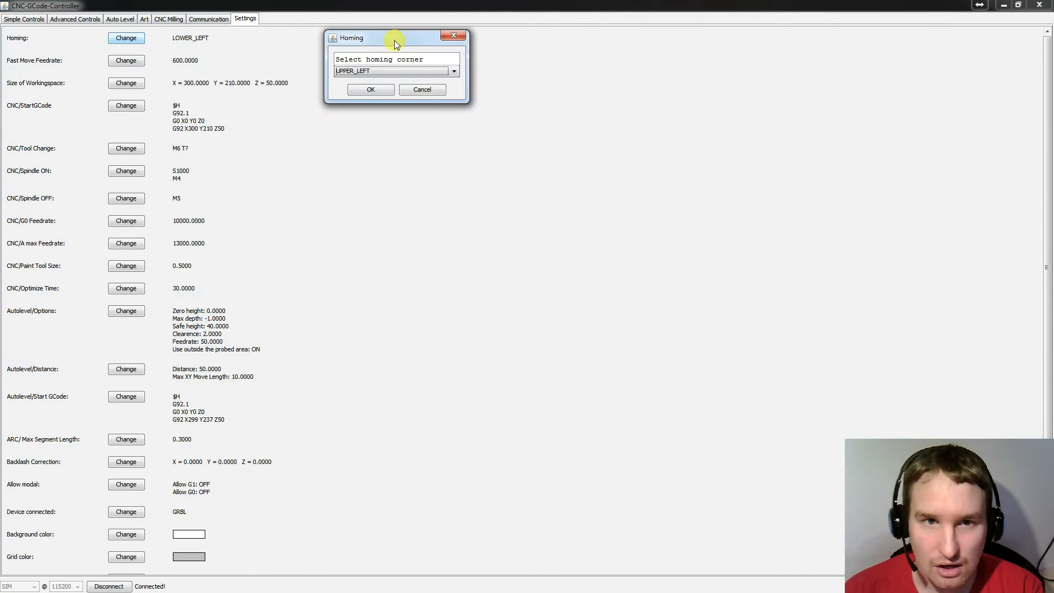
drag(395, 40, 391, 57)
click(371, 110)
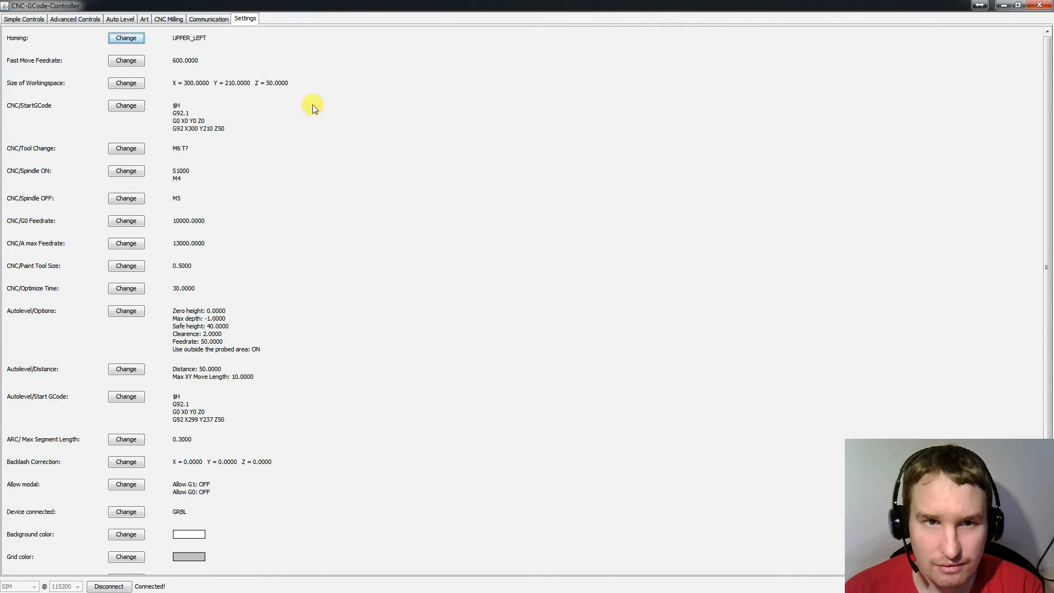
Step: Examine how the PCB layout sits in the CNC milling preview with the UPPER_LEFT homing corner
click(169, 19)
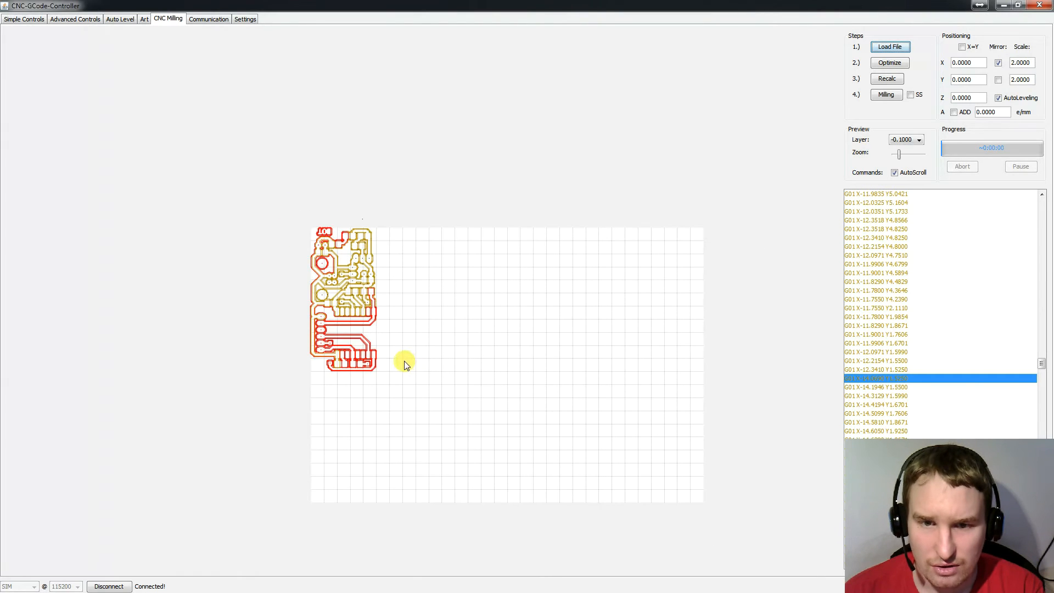
drag(404, 361, 312, 282)
scroll(362, 301, up, 2)
scroll(302, 285, down, 1)
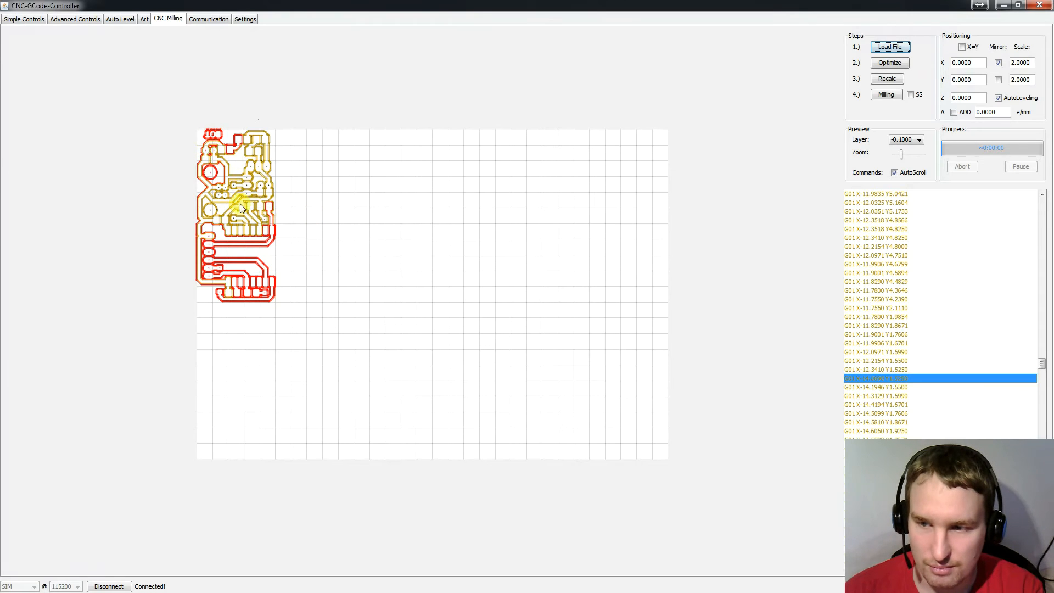
scroll(226, 187, up, 6)
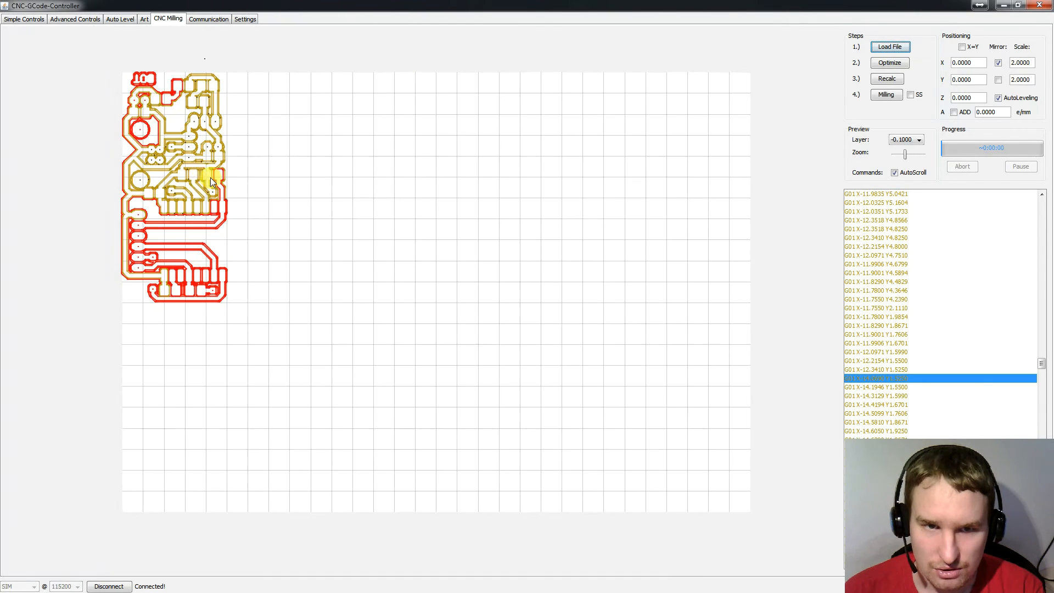
scroll(333, 220, down, 6)
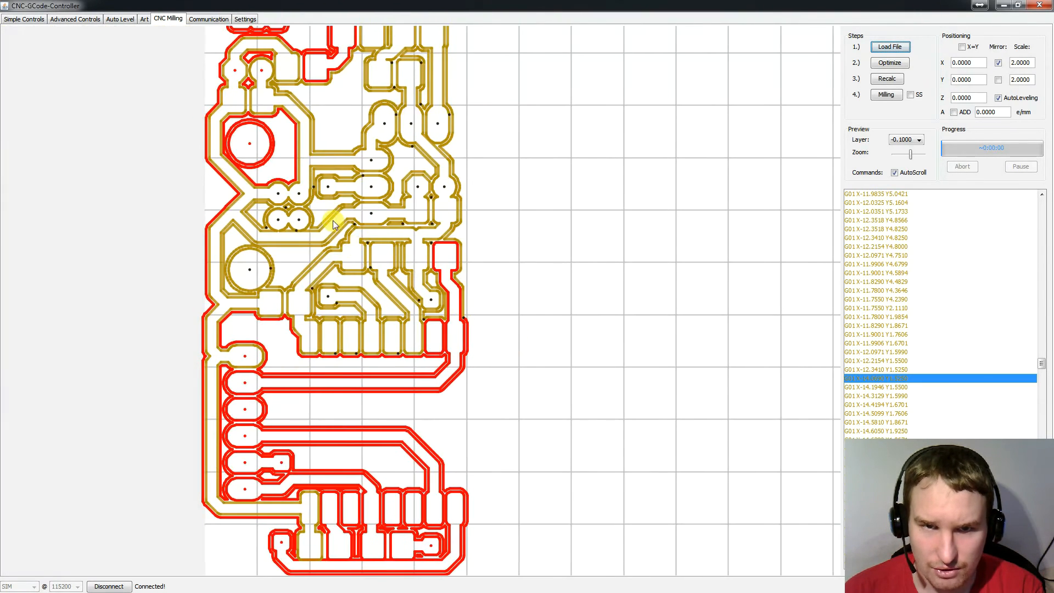
Step: Set the homing corner to LOWER_LEFT in the settings
click(241, 19)
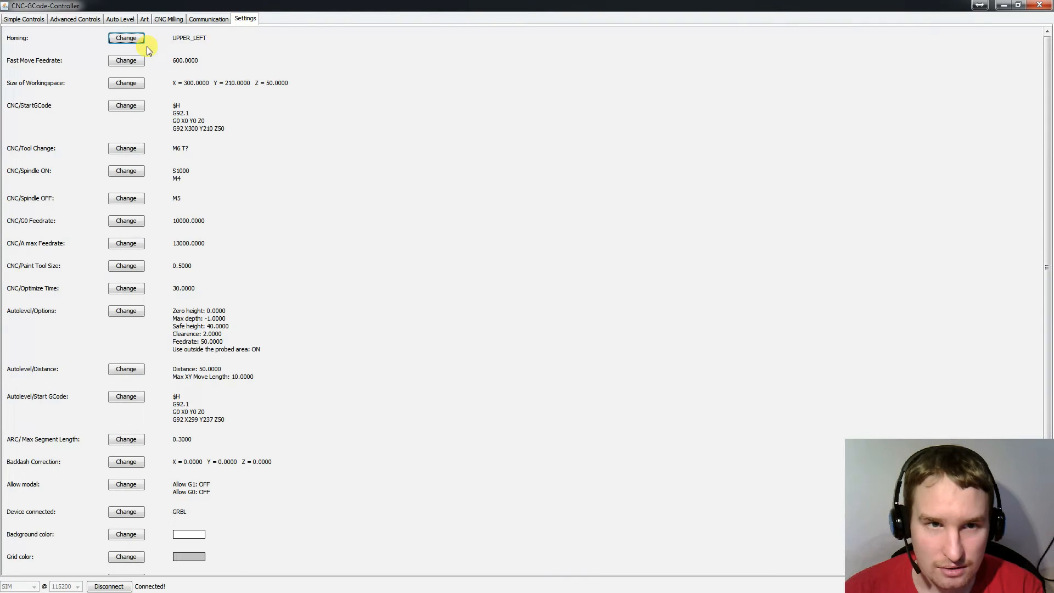
click(128, 38)
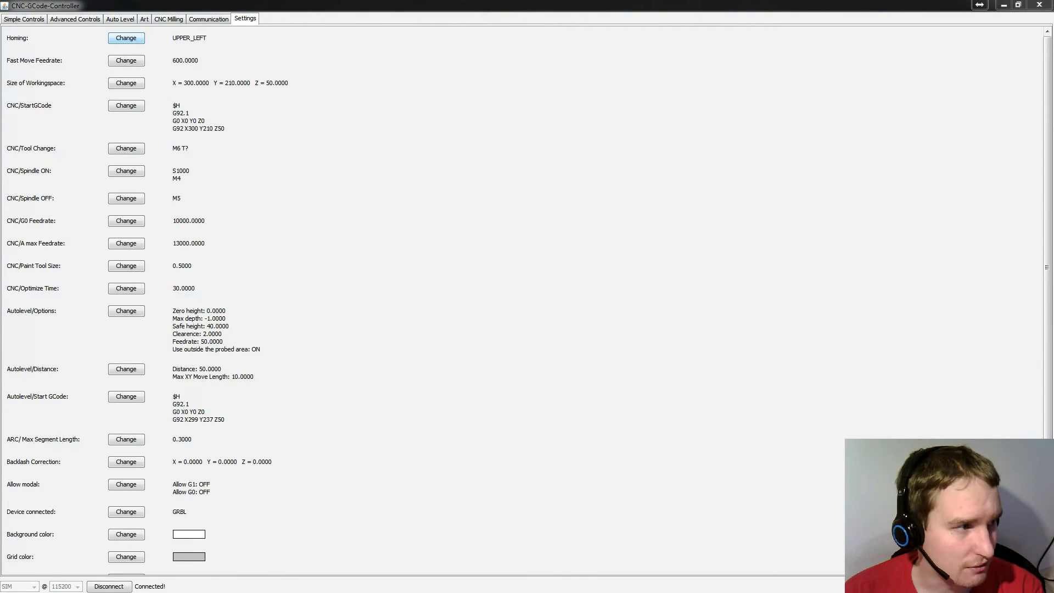
click(232, 127)
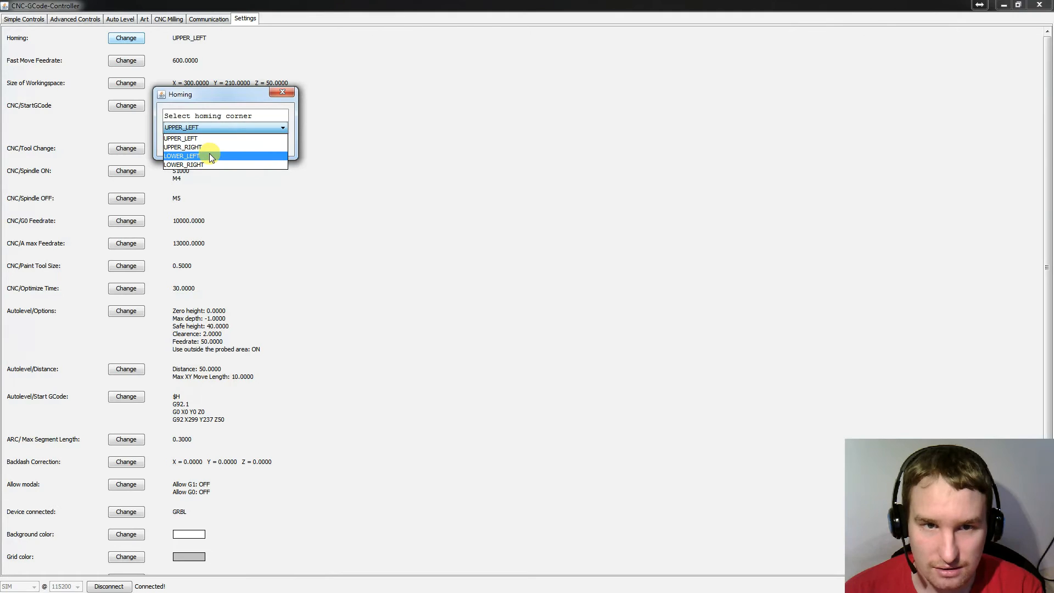
click(209, 155)
click(194, 144)
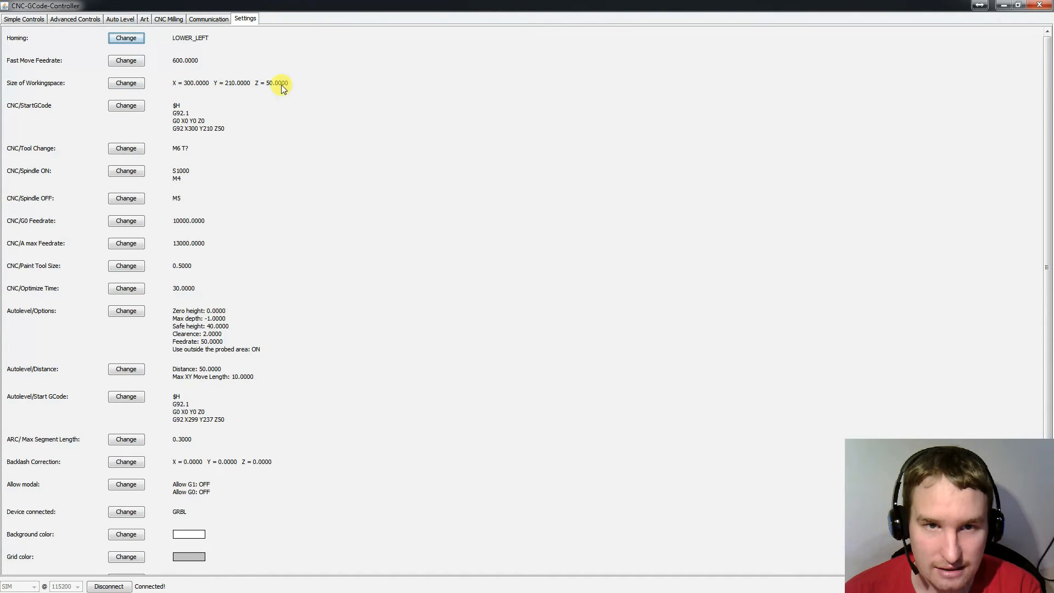
Step: Review the full list of program settings, from homing and start G-code to grid and color options
scroll(214, 207, down, 3)
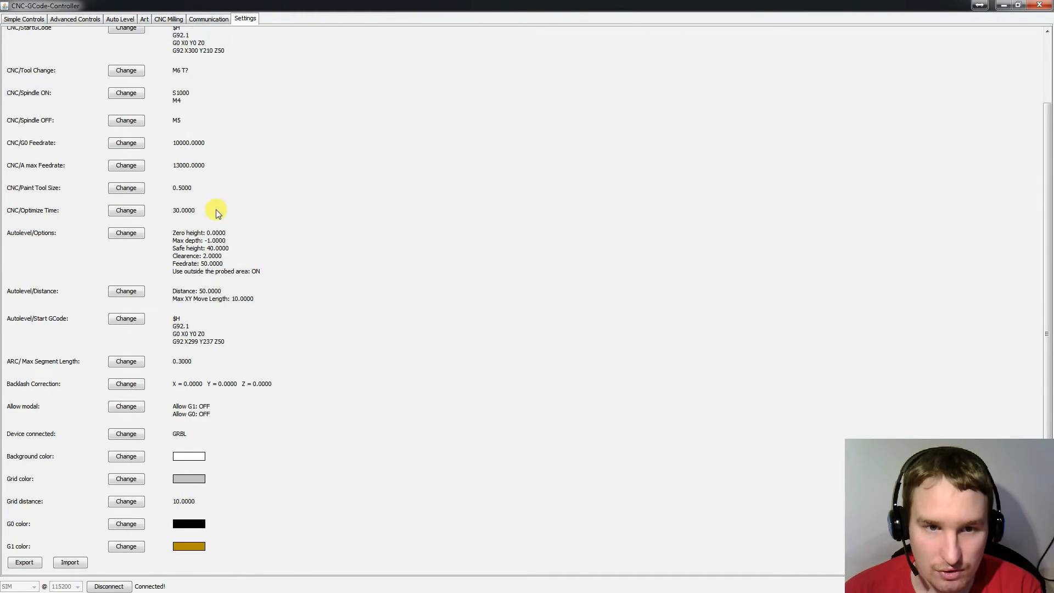
scroll(207, 265, up, 3)
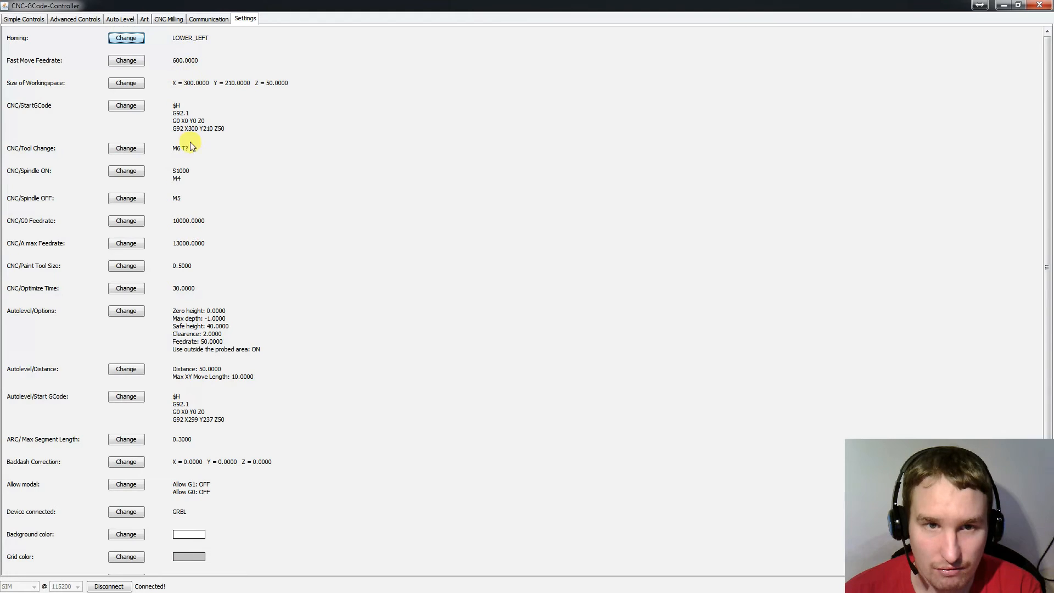
scroll(192, 209, down, 3)
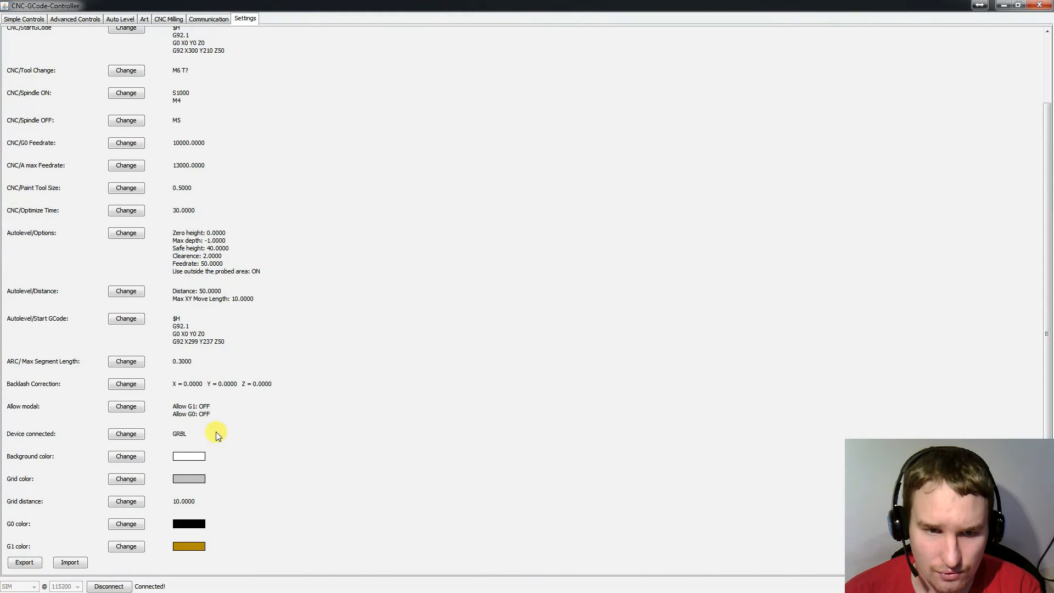
scroll(203, 417, up, 3)
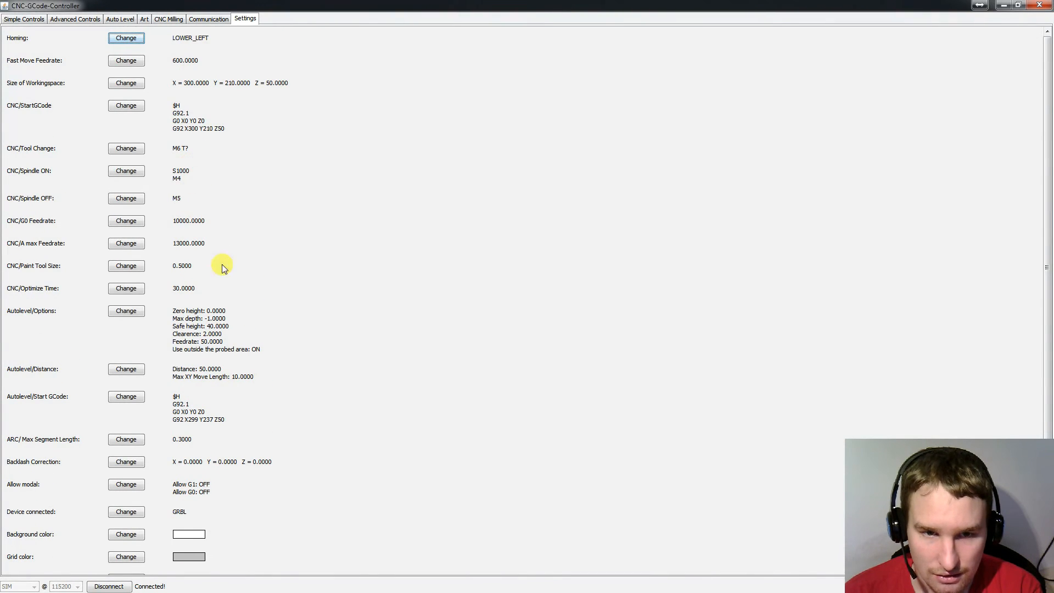
Step: Import the settings file settingPlatine.ois from the cnc project folder
scroll(157, 350, down, 3)
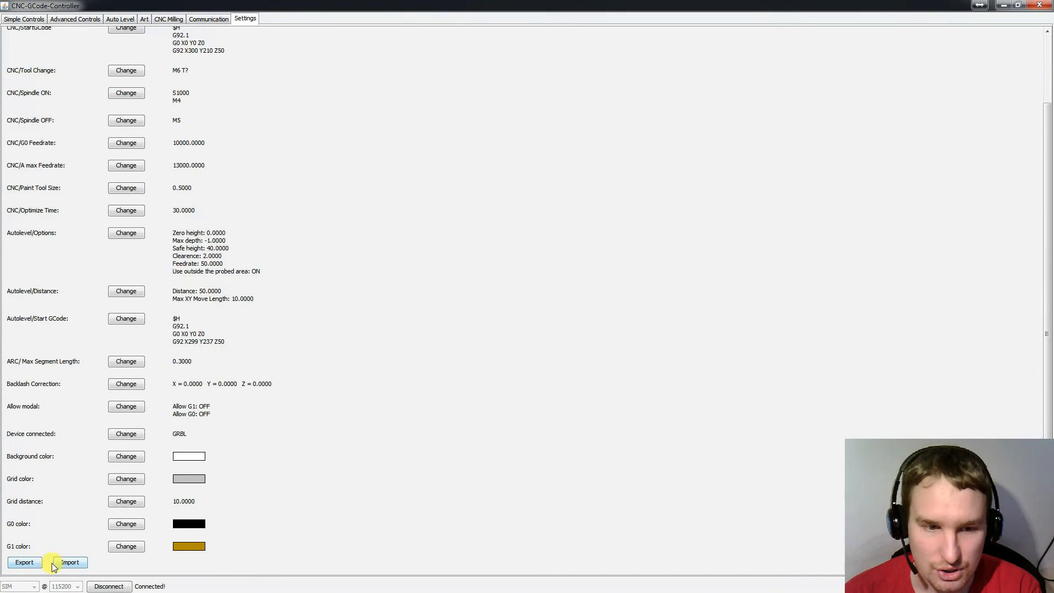
click(76, 565)
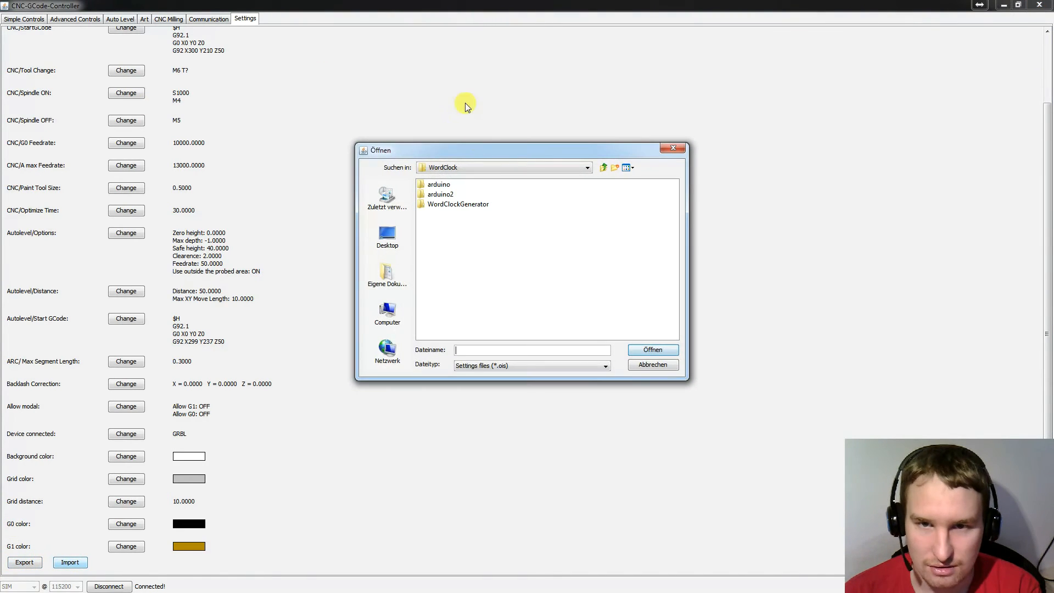
click(603, 168)
click(442, 274)
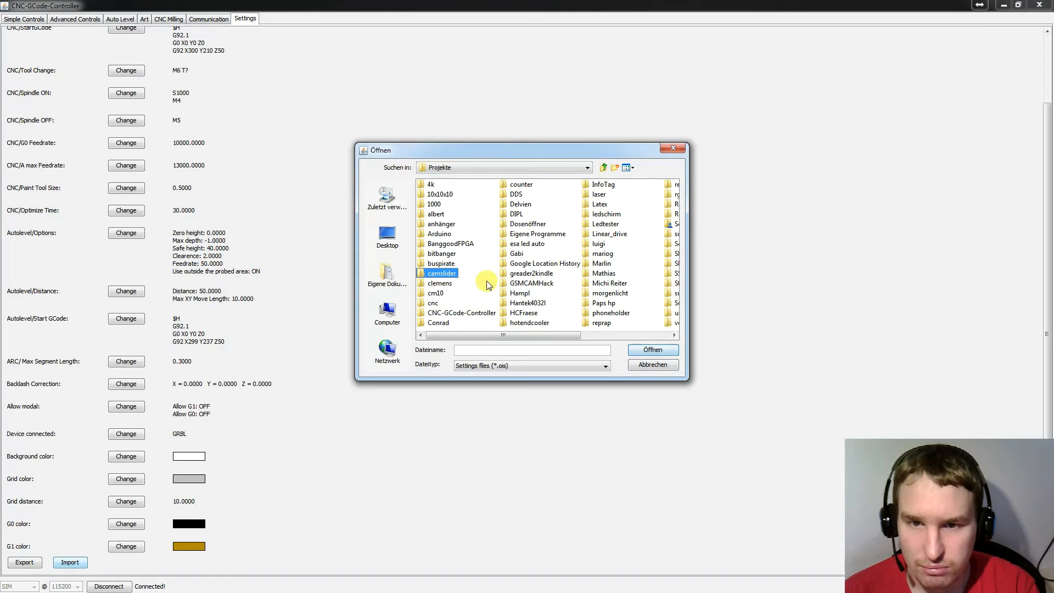
text(cn)
key(Return)
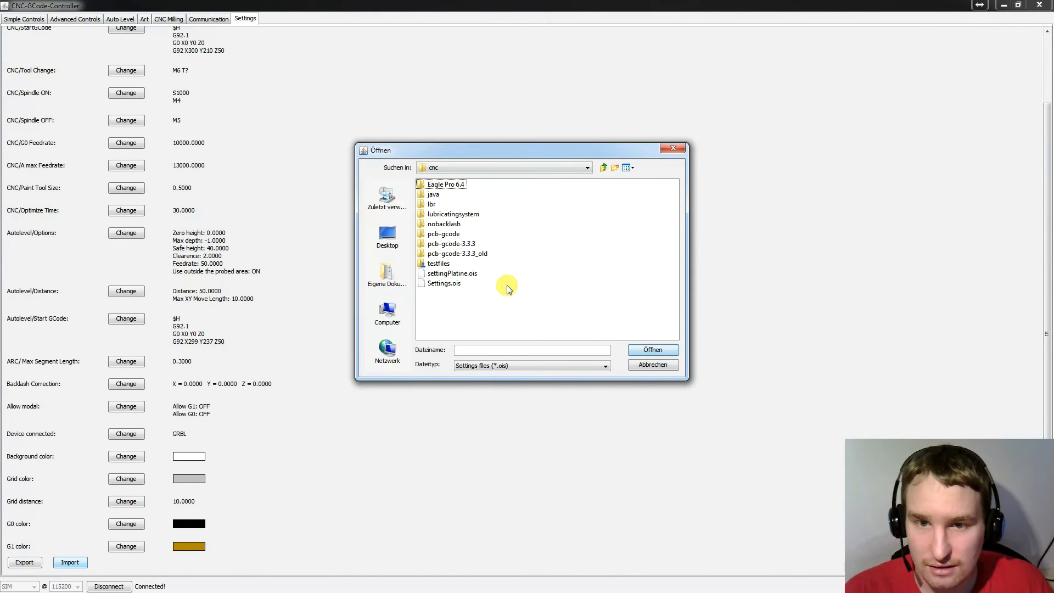
click(449, 273)
click(448, 283)
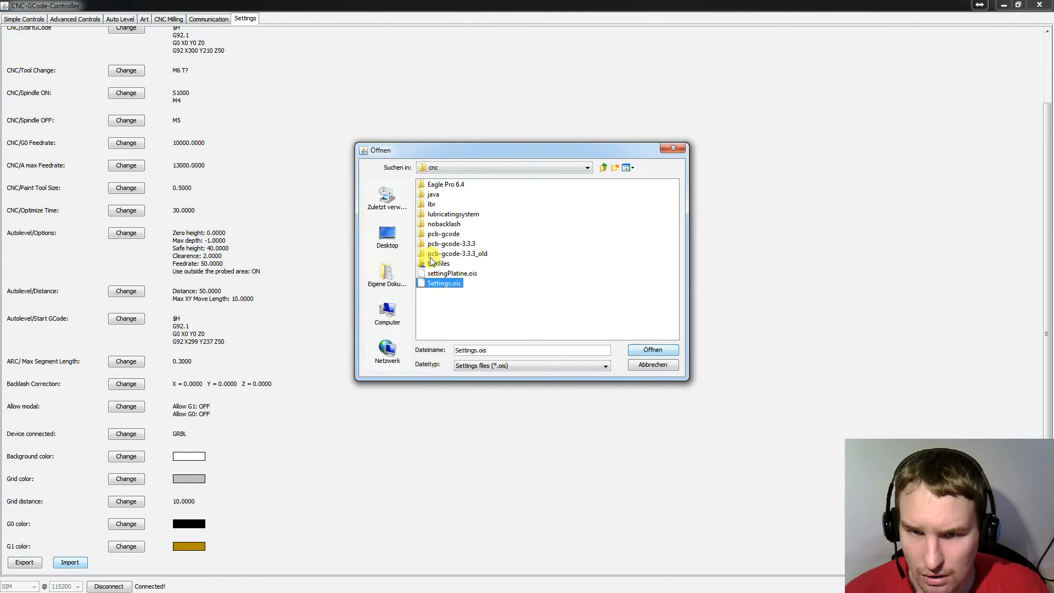
click(449, 273)
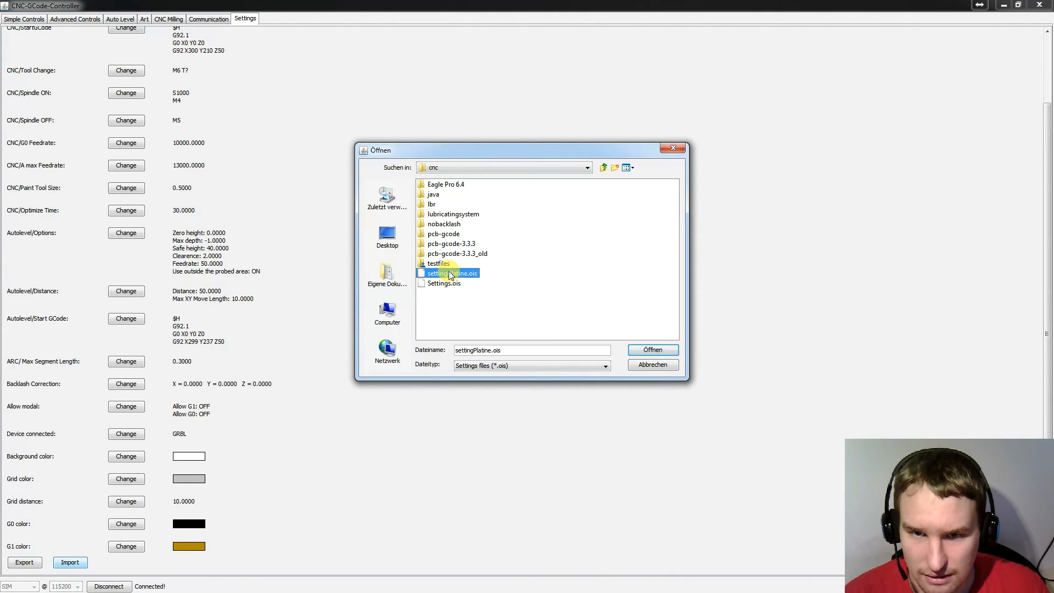
click(652, 352)
Step: Review the imported settings and examine the PCB layout within the new workspace in the CNC milling preview
scroll(278, 250, up, 3)
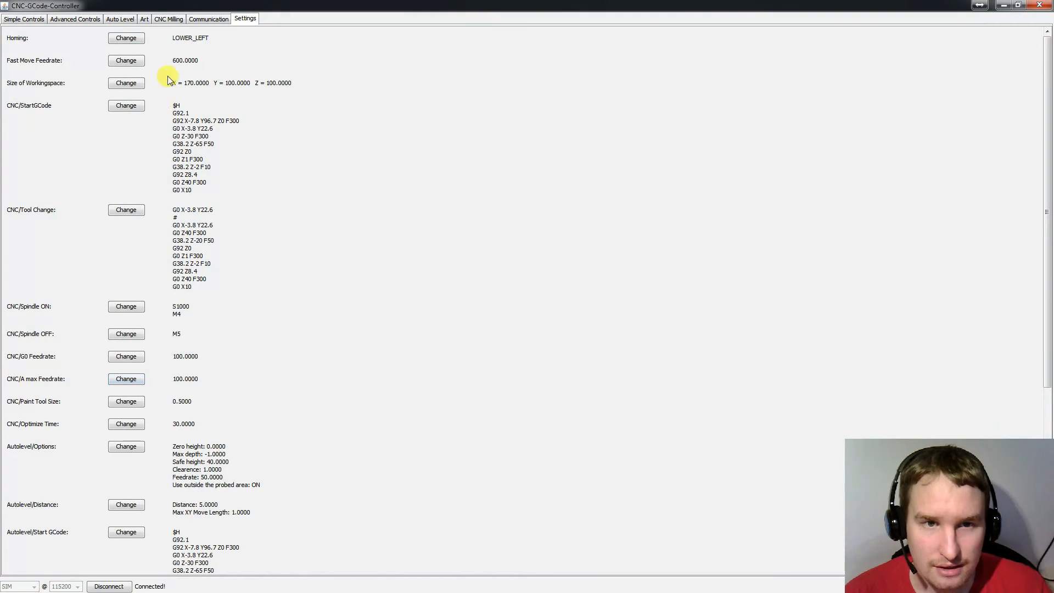
scroll(184, 286, down, 5)
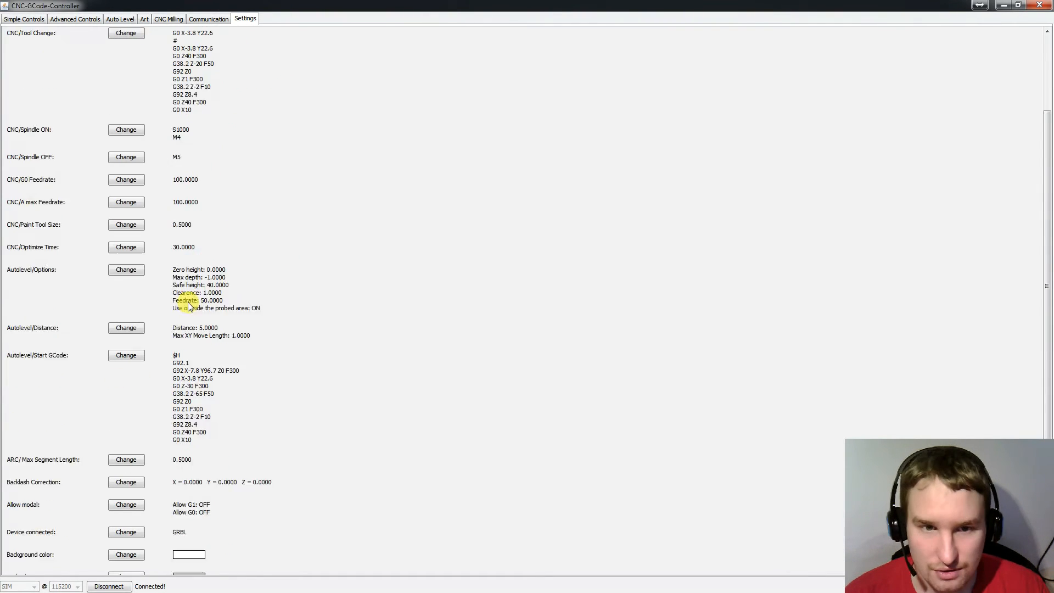
scroll(186, 275, up, 5)
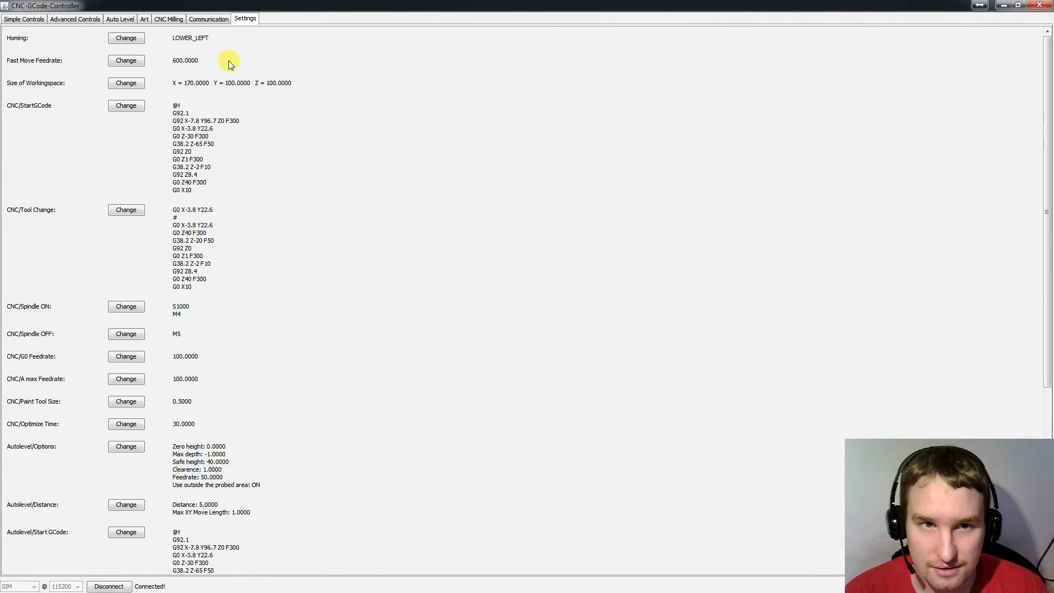
click(172, 22)
scroll(350, 405, down, 6)
scroll(484, 204, up, 2)
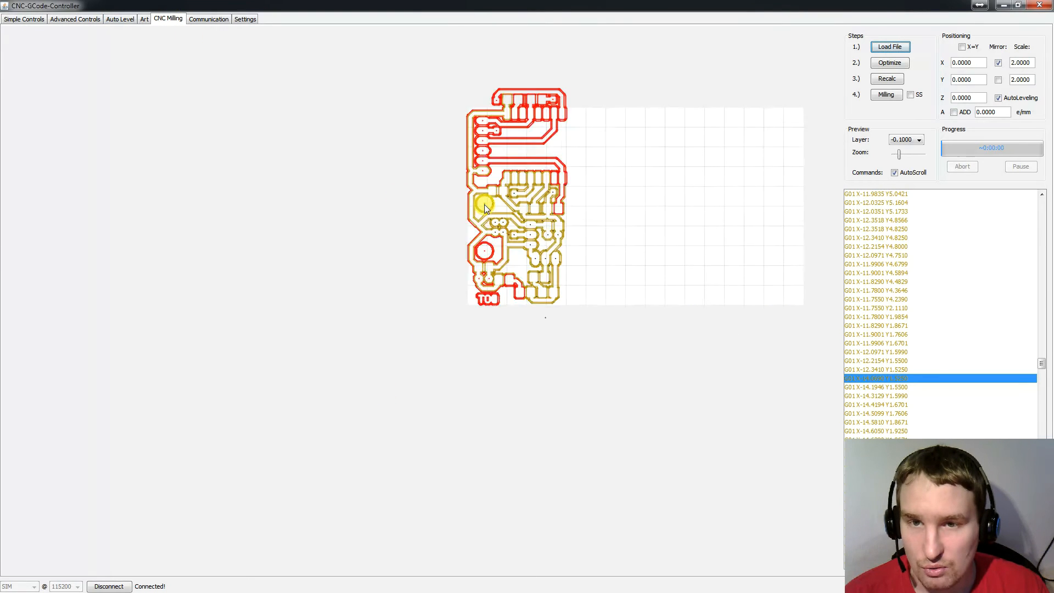
Step: Set the X and Y scale of the PCB layout to 1 and recalculate the milling commands
drag(1030, 63, 1008, 62)
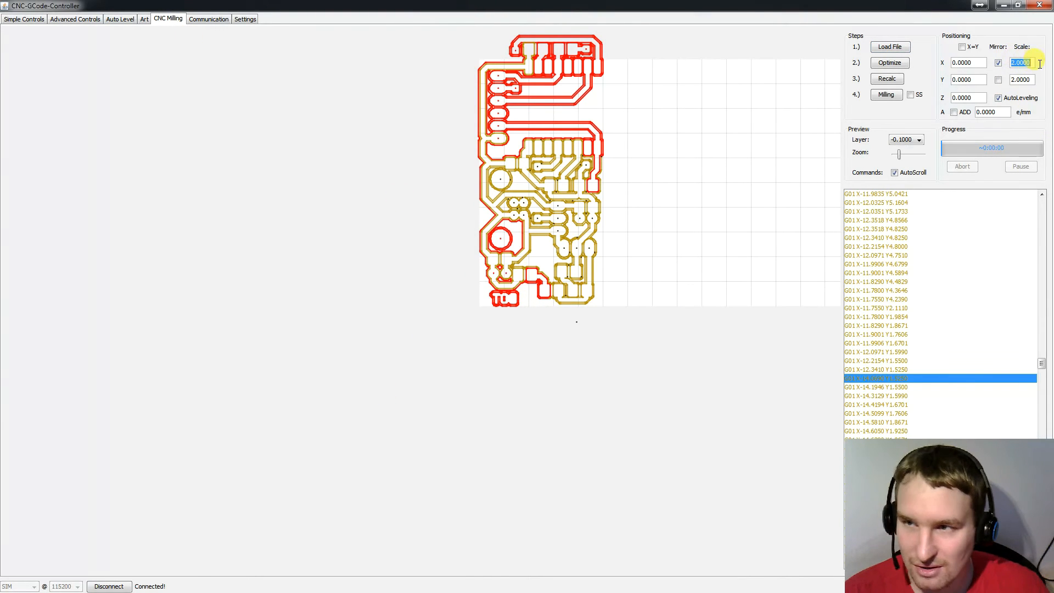
text(1)
double_click(1024, 79)
text(1)
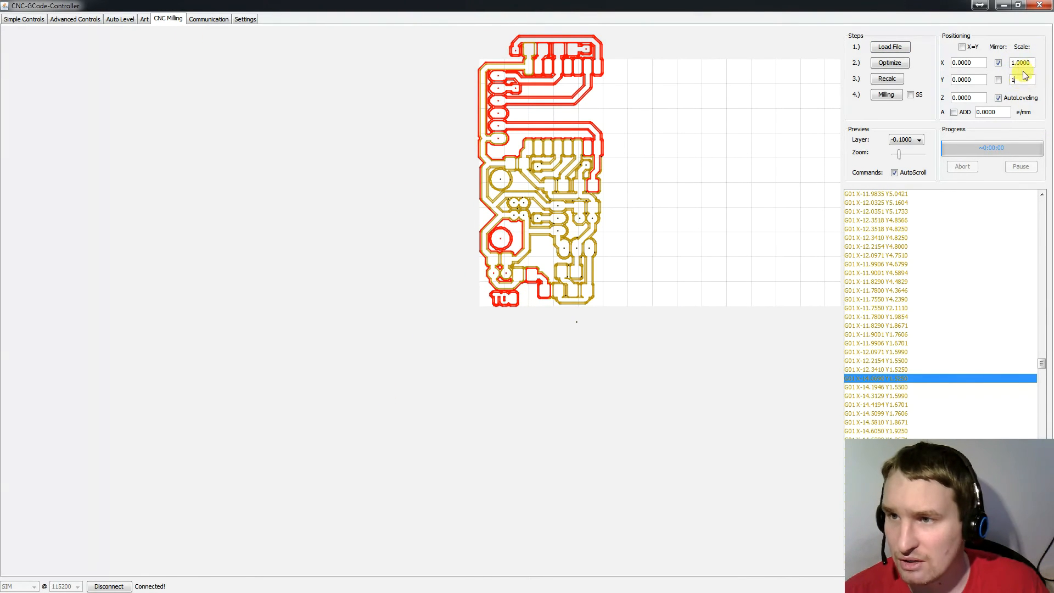
double_click(1026, 62)
scroll(599, 258, down, 3)
scroll(677, 206, up, 3)
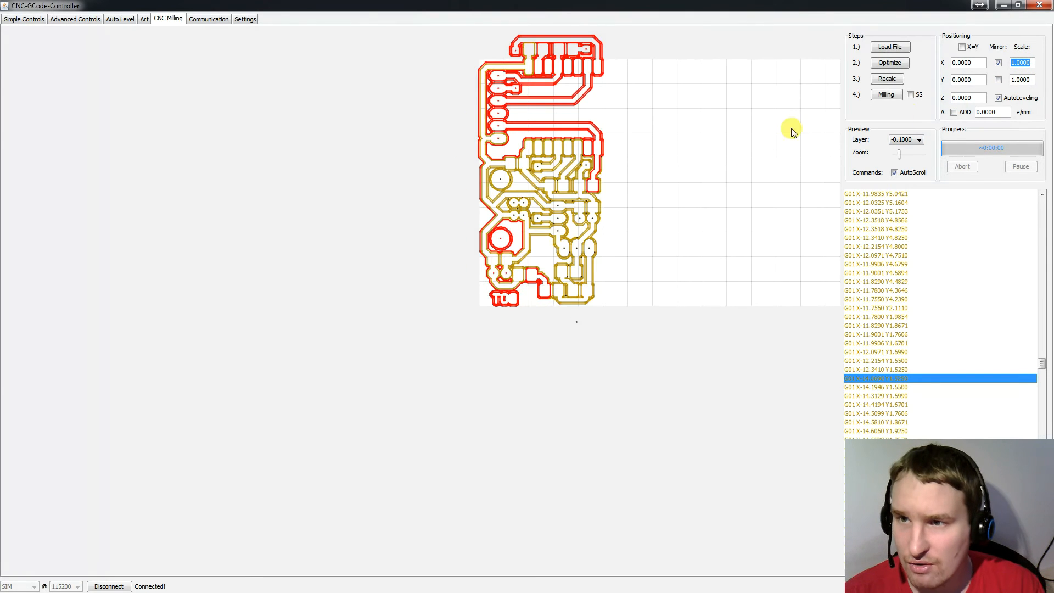
click(887, 79)
scroll(603, 241, up, 3)
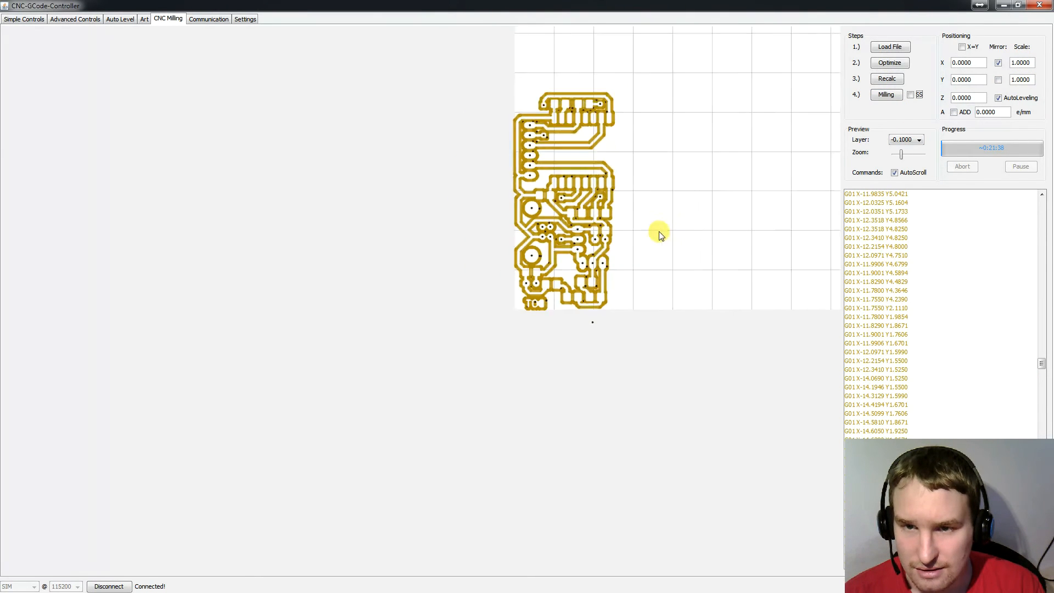
scroll(642, 236, down, 1)
drag(626, 238, 479, 307)
scroll(292, 322, up, 1)
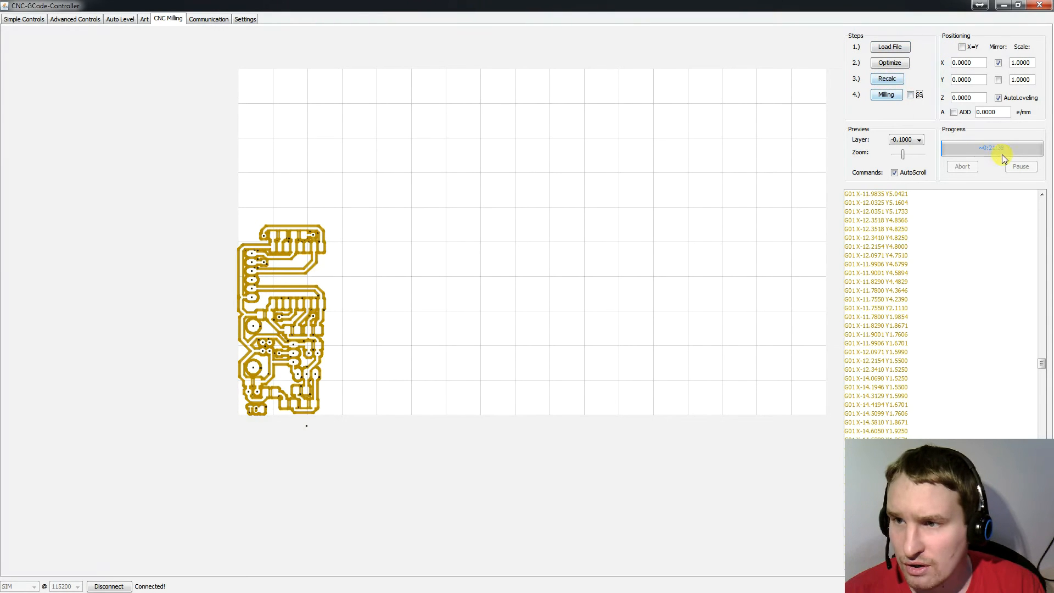
Step: Load schamatic.bot.etch.90.tap from the WordClock folder for milling and recalculate its commands
click(889, 46)
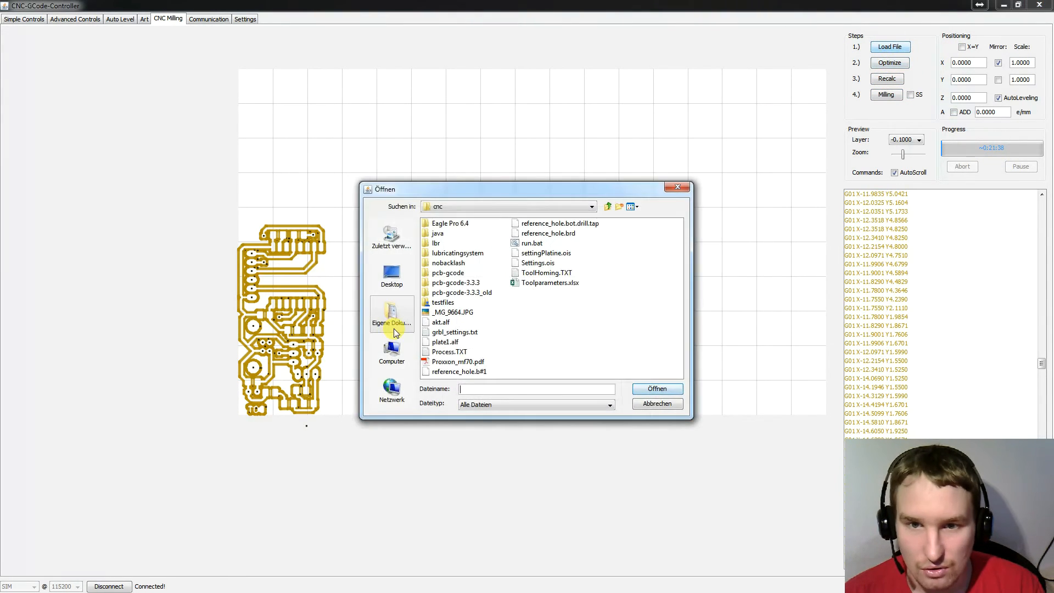
click(607, 206)
double_click(606, 289)
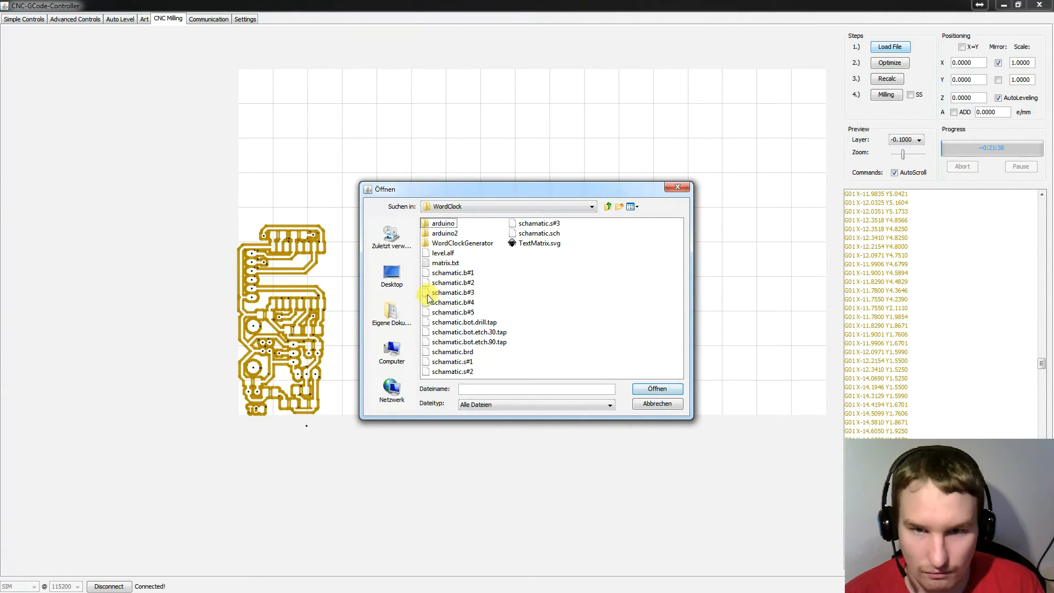
double_click(490, 340)
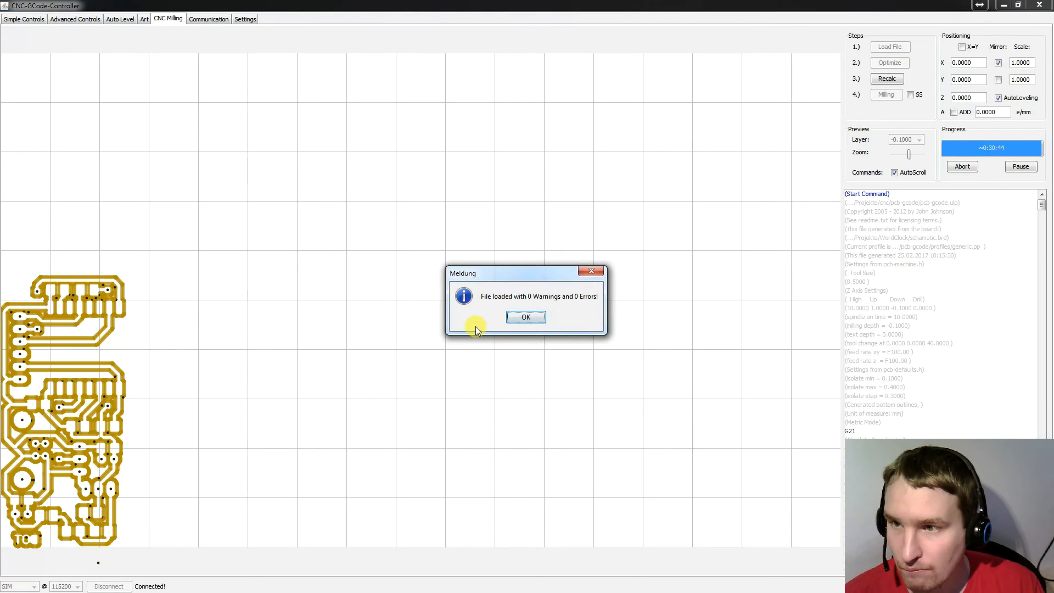
click(508, 317)
scroll(407, 356, down, 1)
drag(231, 400, 321, 360)
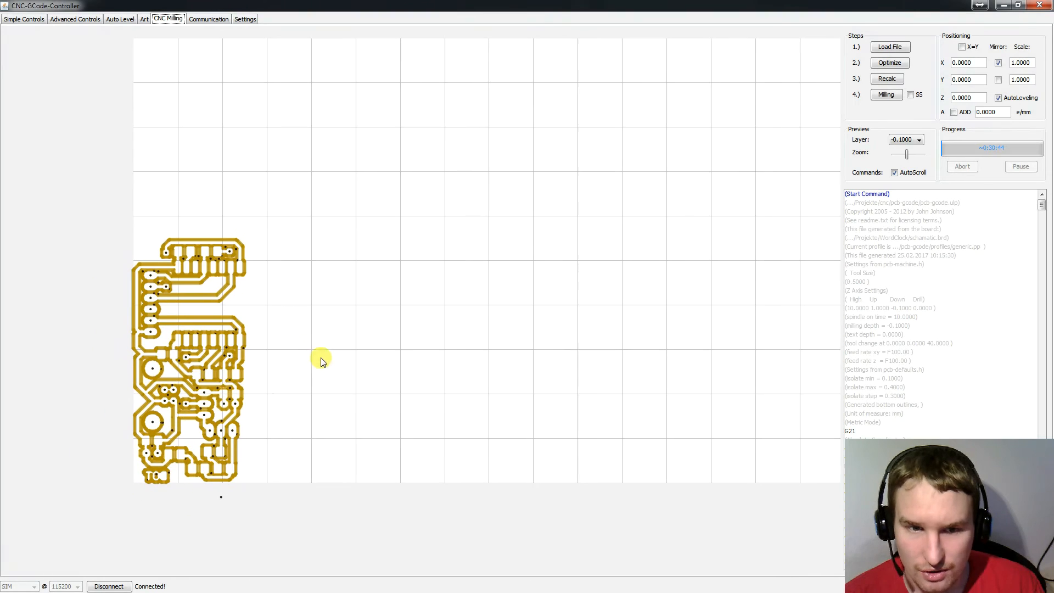
click(889, 77)
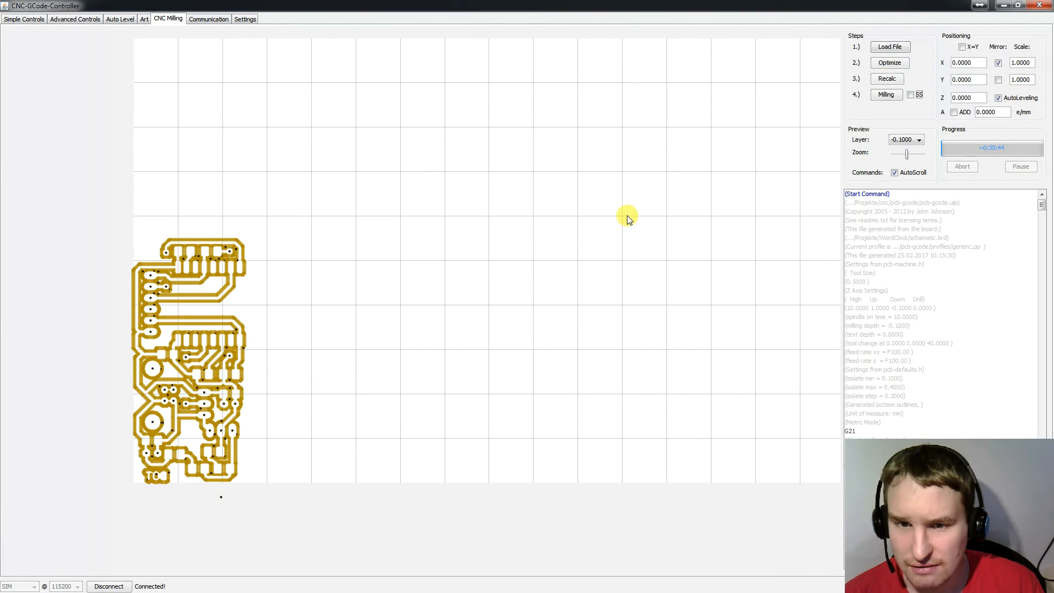
Step: Optimize the milling commands of the loaded PCB etching file
click(889, 63)
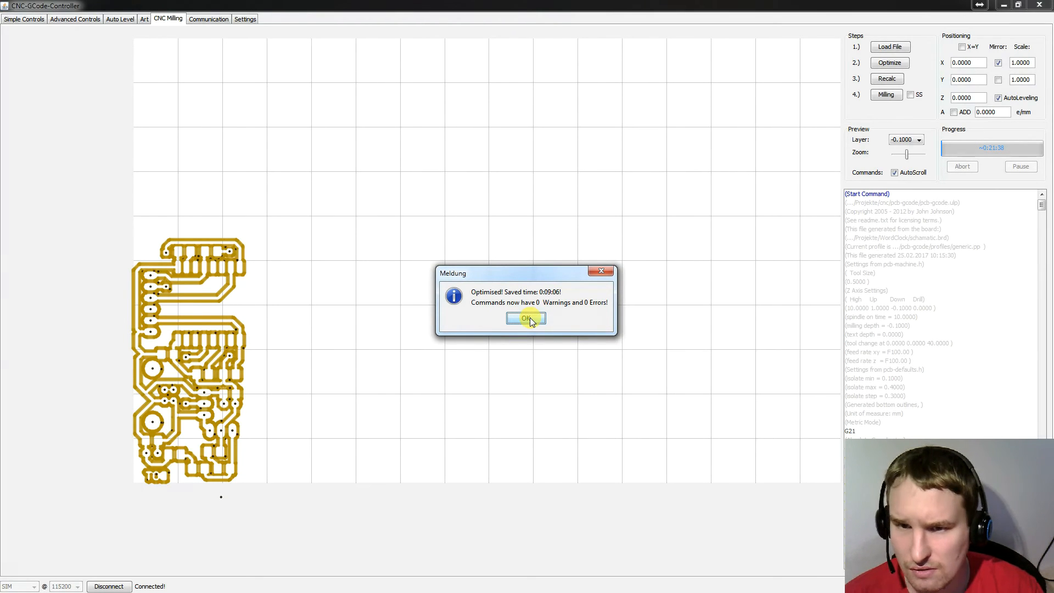
click(528, 319)
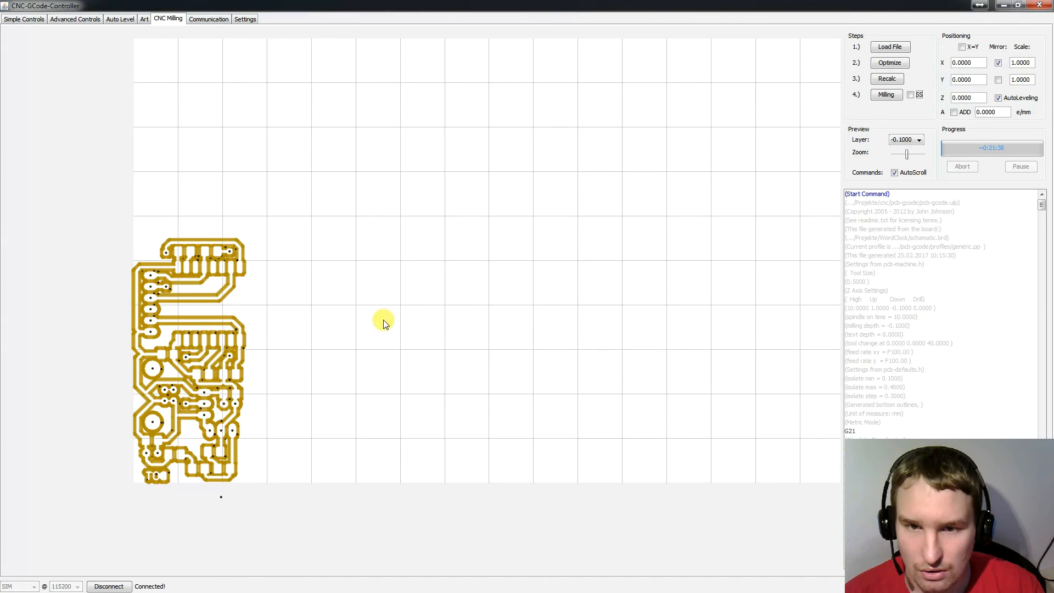
Step: Review the start and tool change G-code in the controller settings
click(201, 22)
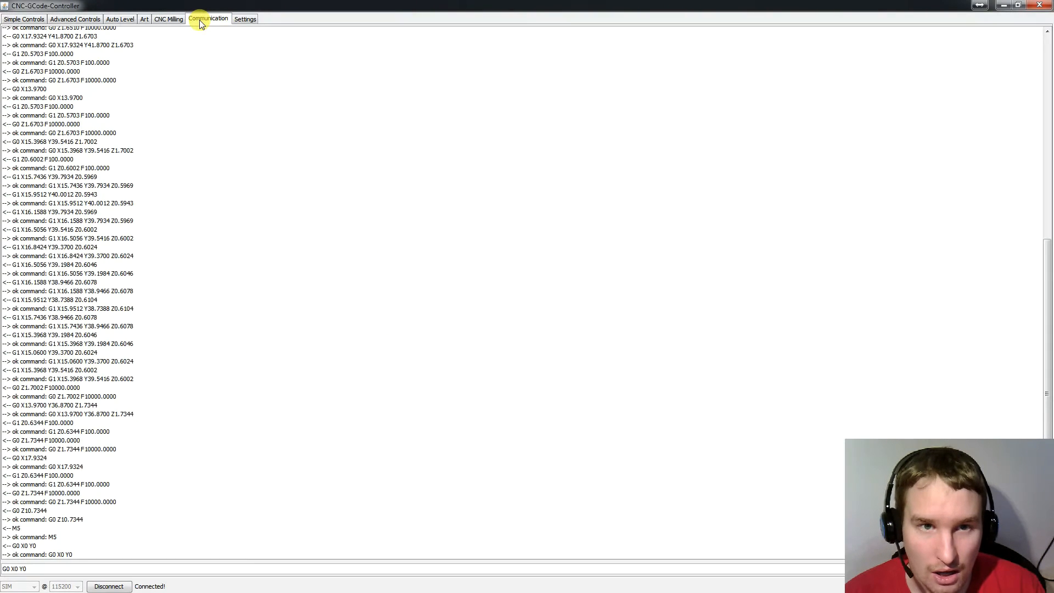
click(245, 20)
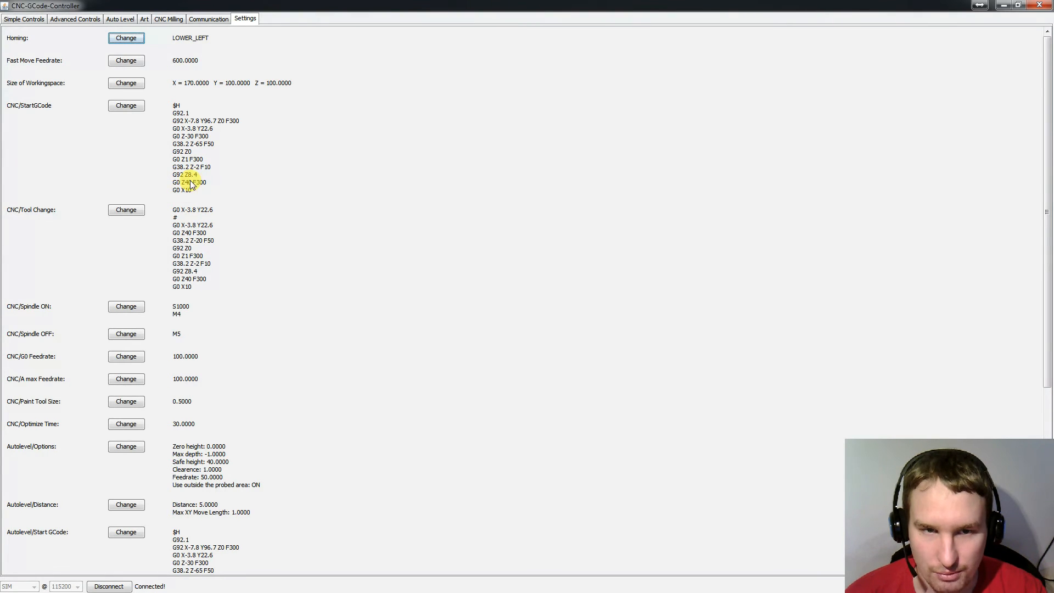
scroll(199, 202, down, 4)
scroll(196, 196, up, 2)
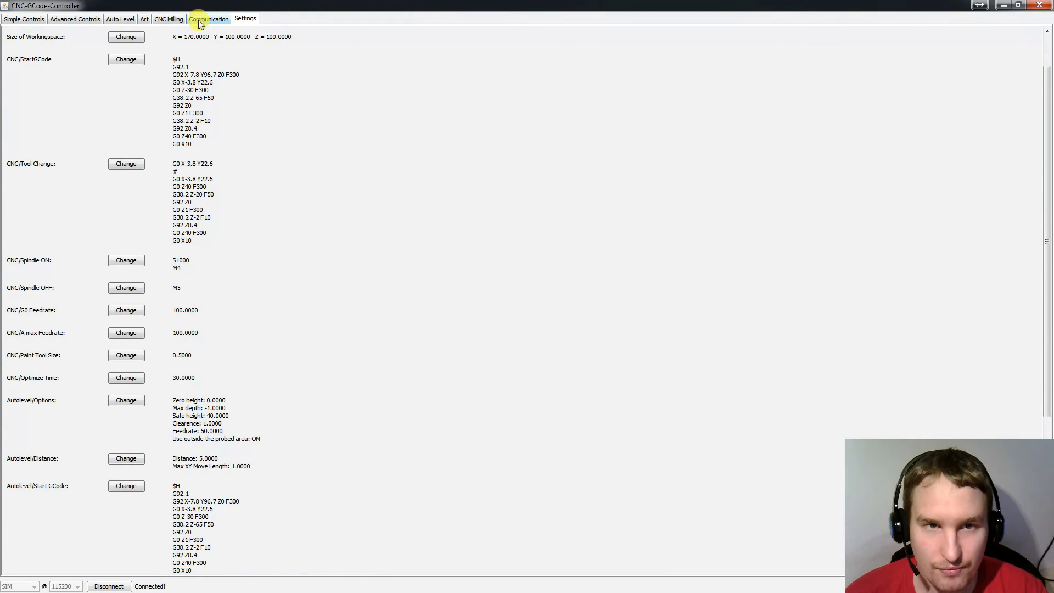
Step: Load schamatic.bot.drill.tap from the WordClock folder for milling and examine its drill holes in the preview
click(168, 18)
click(889, 46)
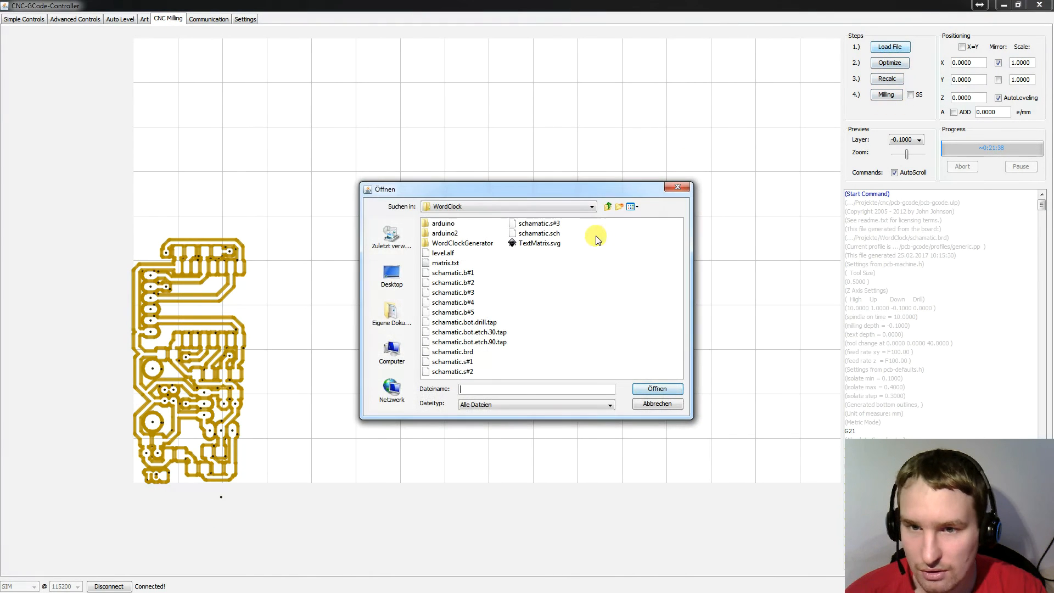
click(469, 322)
double_click(466, 323)
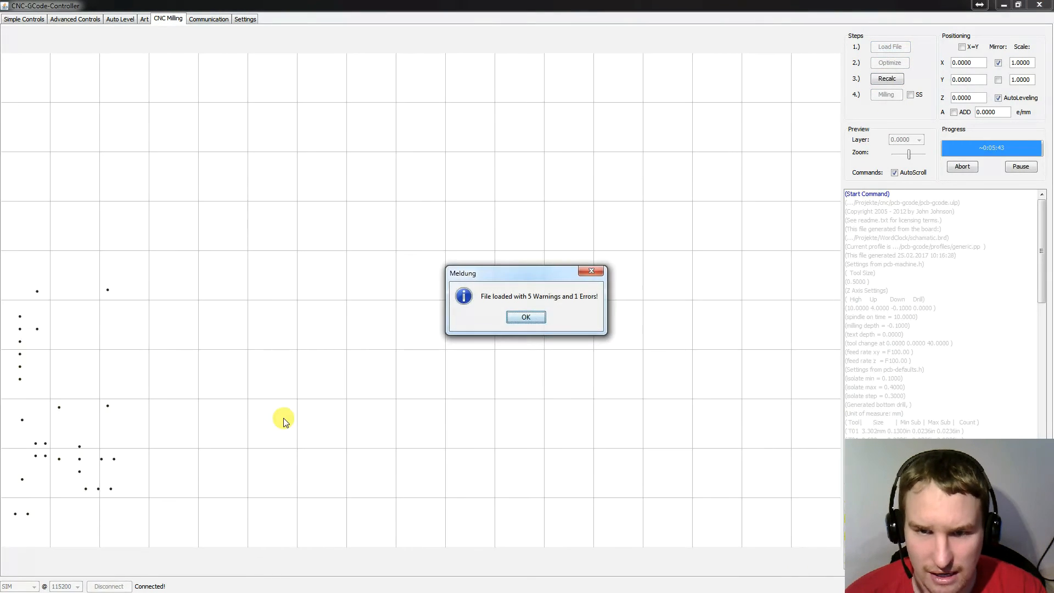
click(527, 315)
drag(180, 364, 404, 306)
scroll(291, 360, up, 3)
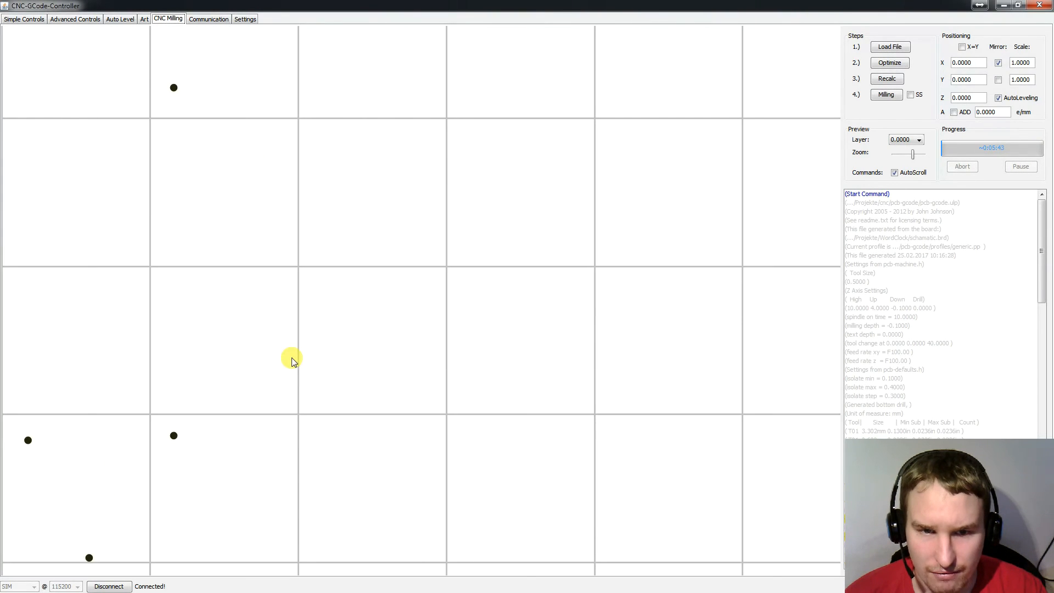
scroll(282, 361, down, 3)
drag(251, 365, 272, 339)
Step: Find the tool change commands in the drill program and read the execution details of M06 T02
click(931, 273)
scroll(932, 290, down, 7)
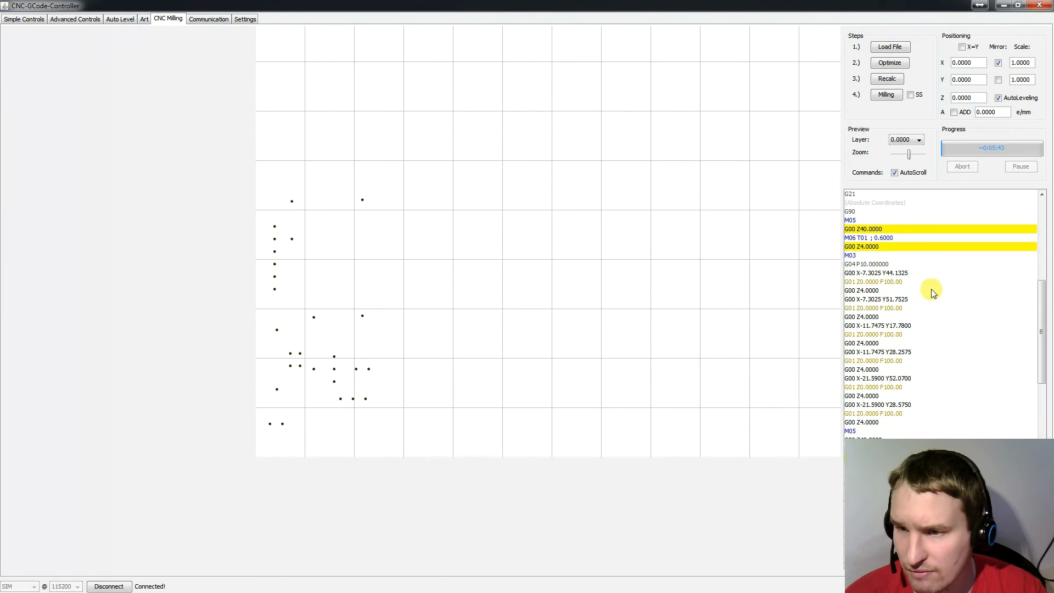
click(869, 239)
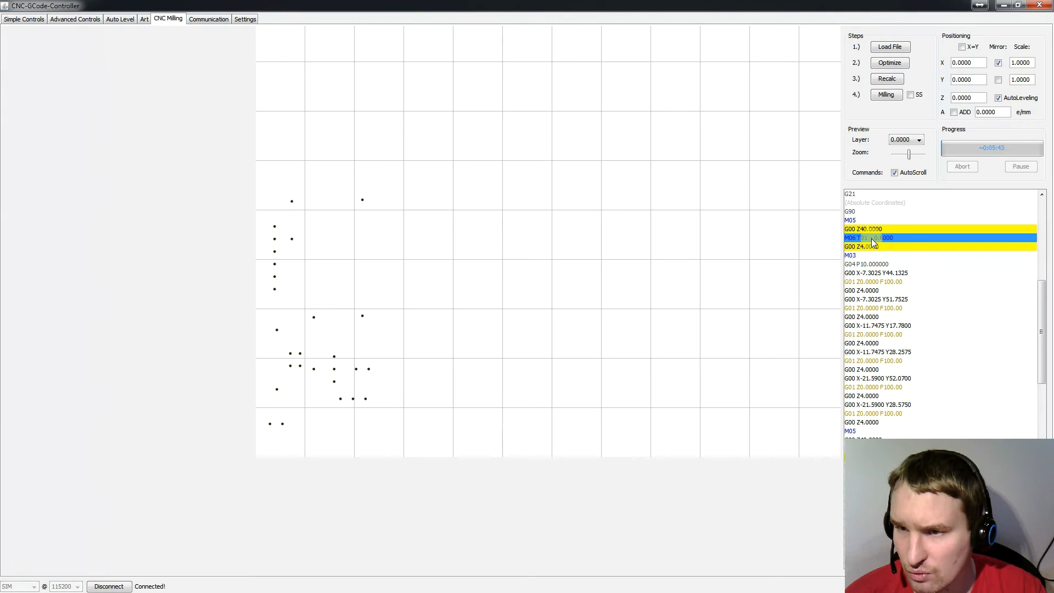
scroll(873, 253, down, 8)
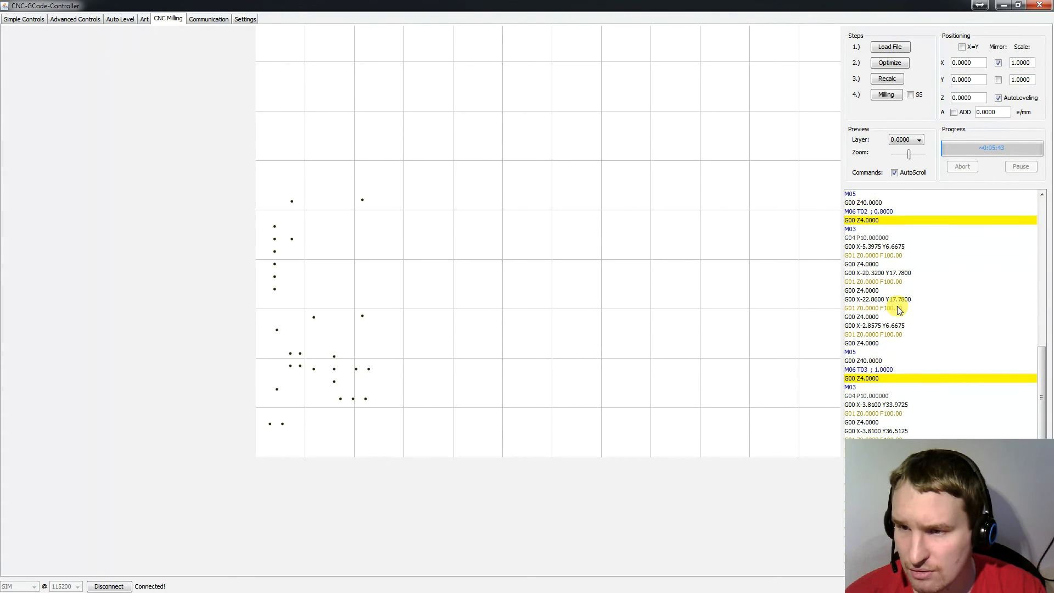
double_click(872, 238)
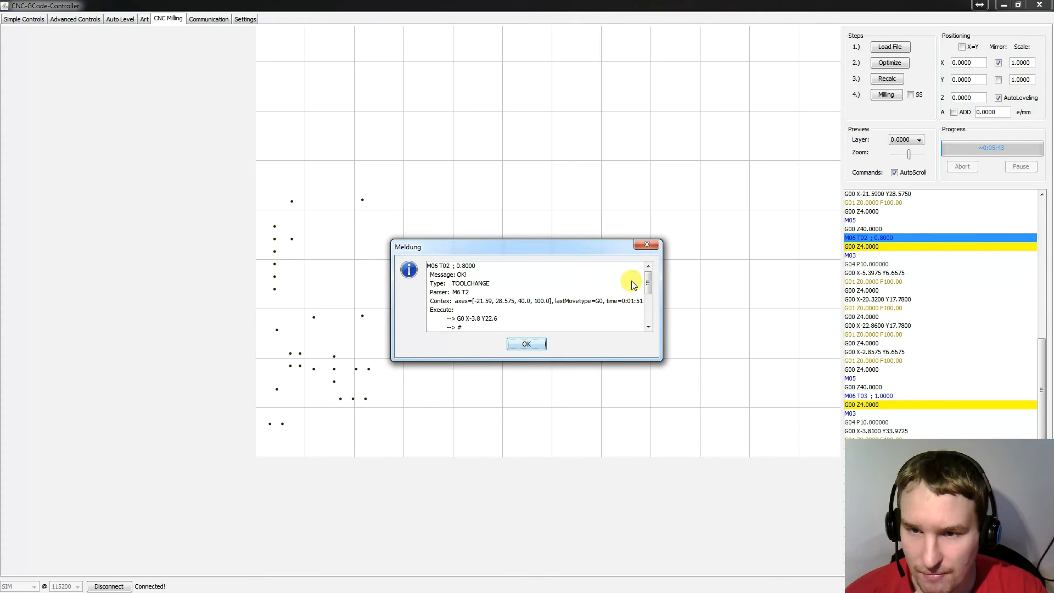
mouse_move(647, 286)
mouse_down()
mouse_move(649, 309)
mouse_move(647, 298)
mouse_up()
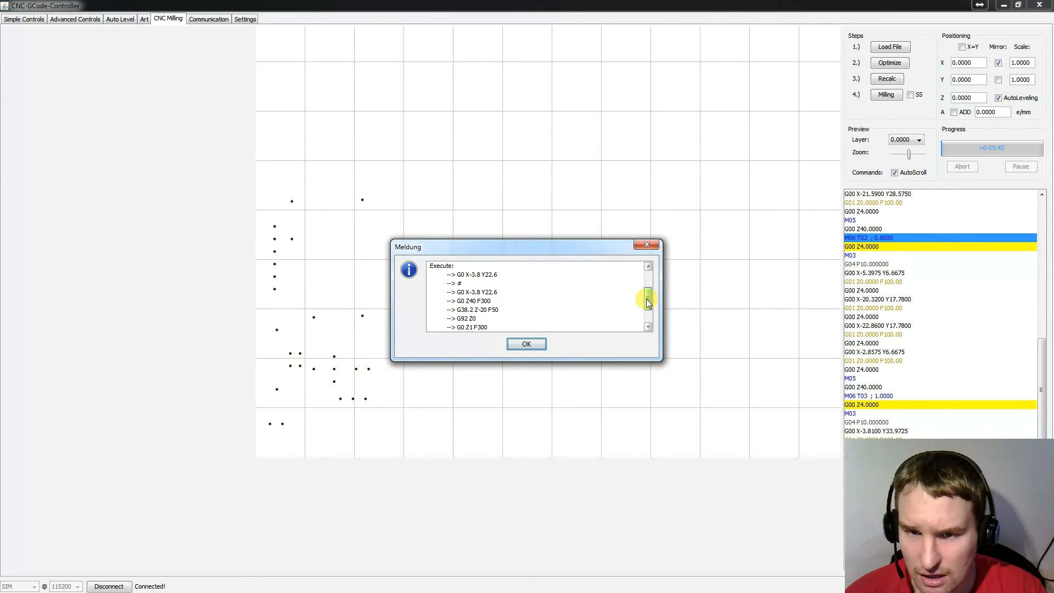
click(657, 247)
Step: Check the tool change G-code sequence in the settings
click(200, 22)
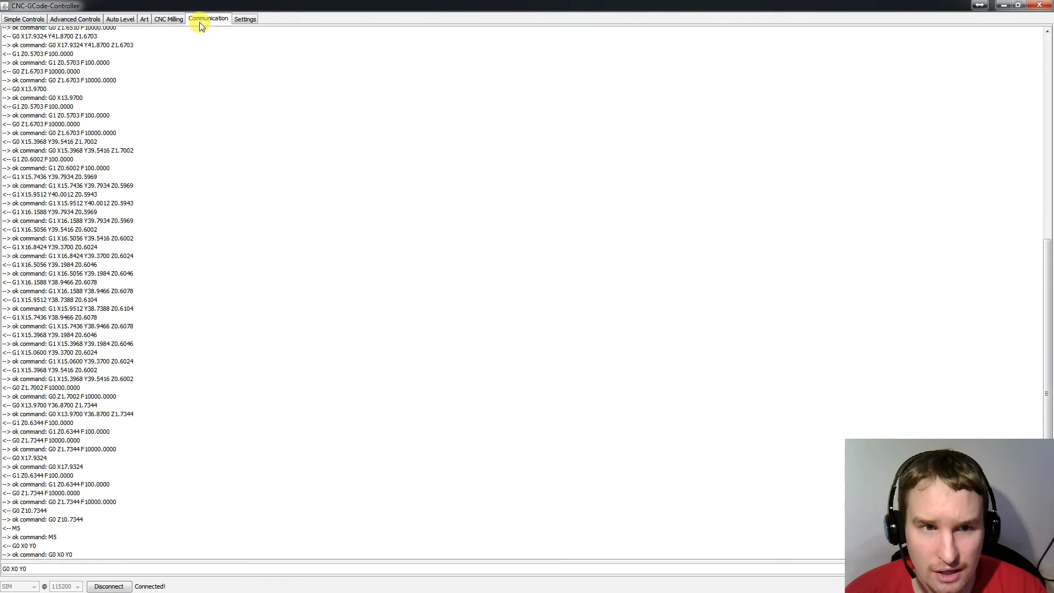
click(245, 20)
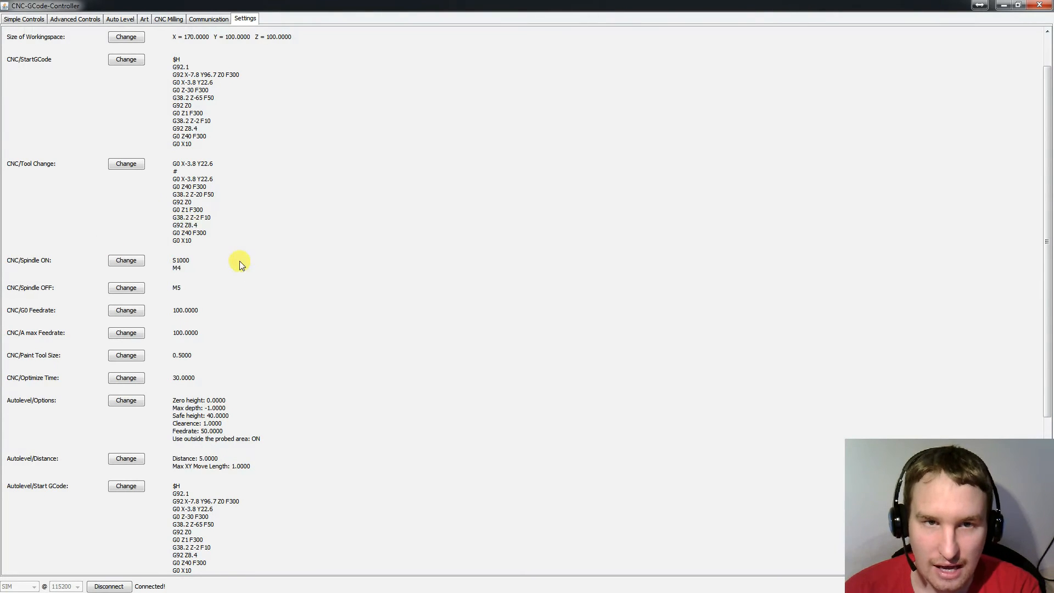
click(219, 18)
Step: Read the details of the G04 pause after the M06 T03 tool change and examine the drilling commands following it
click(168, 19)
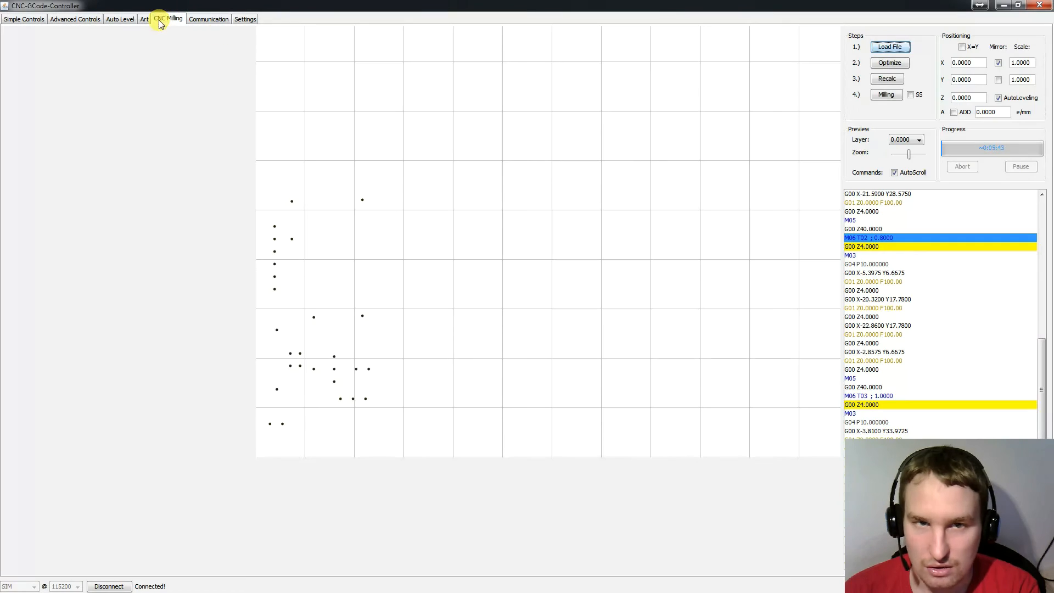
scroll(915, 331, down, 3)
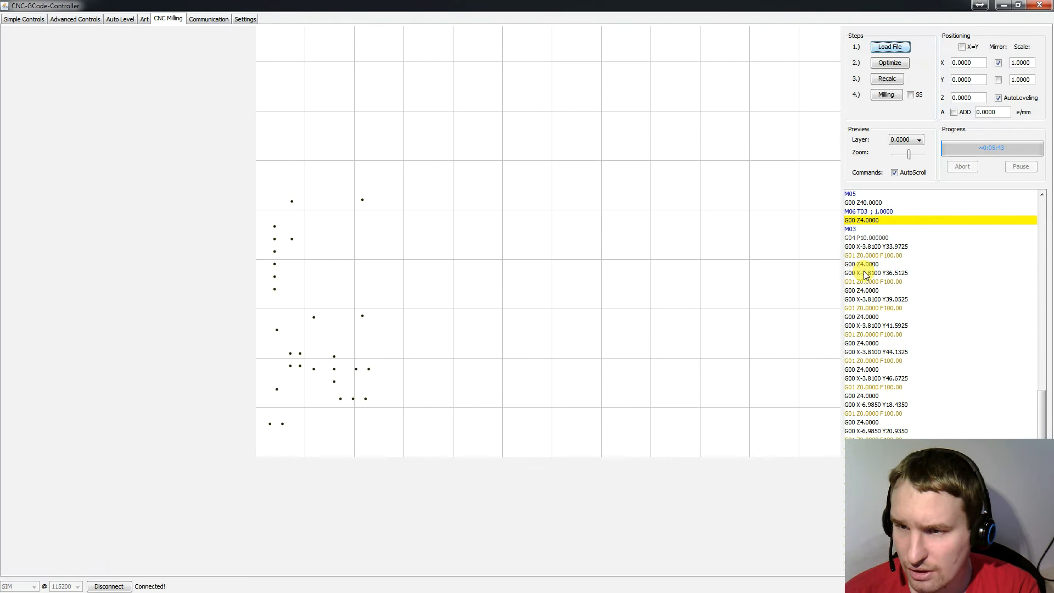
double_click(867, 239)
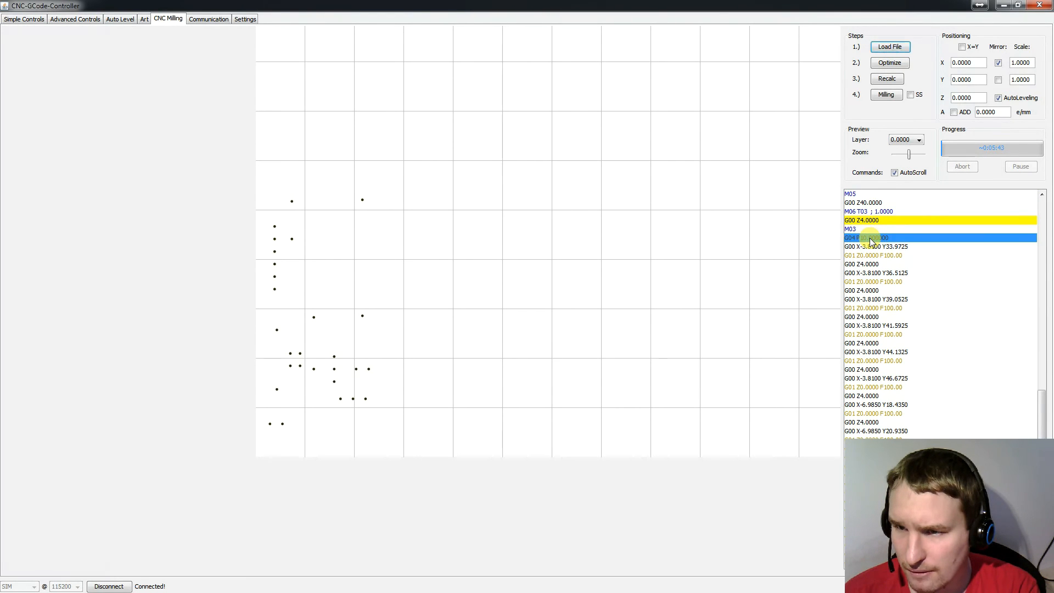
click(629, 251)
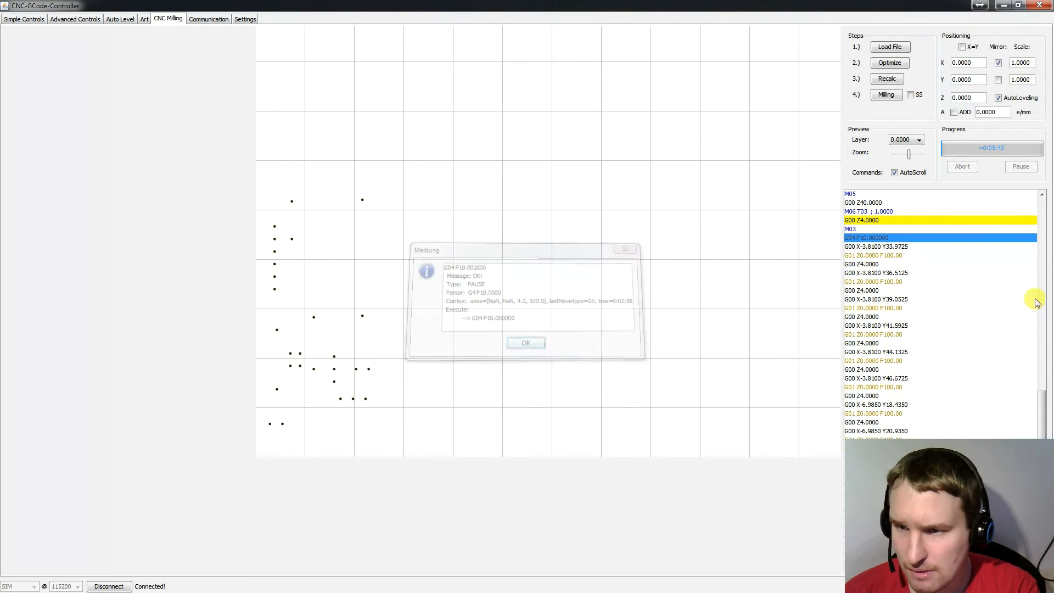
scroll(953, 317, down, 9)
scroll(923, 324, up, 10)
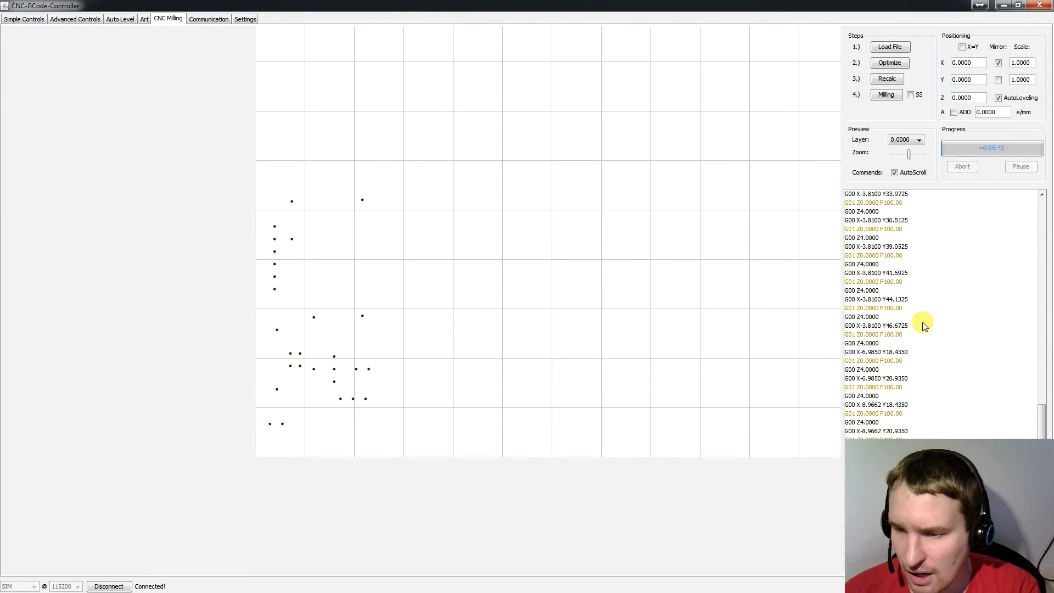
scroll(921, 325, down, 15)
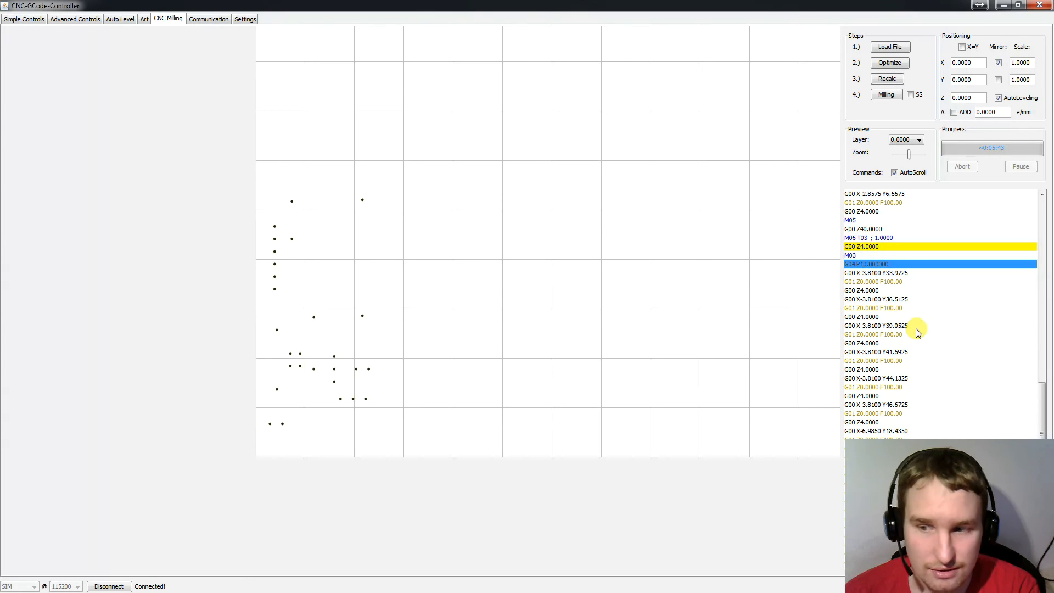
scroll(888, 343, down, 6)
scroll(887, 342, down, 2)
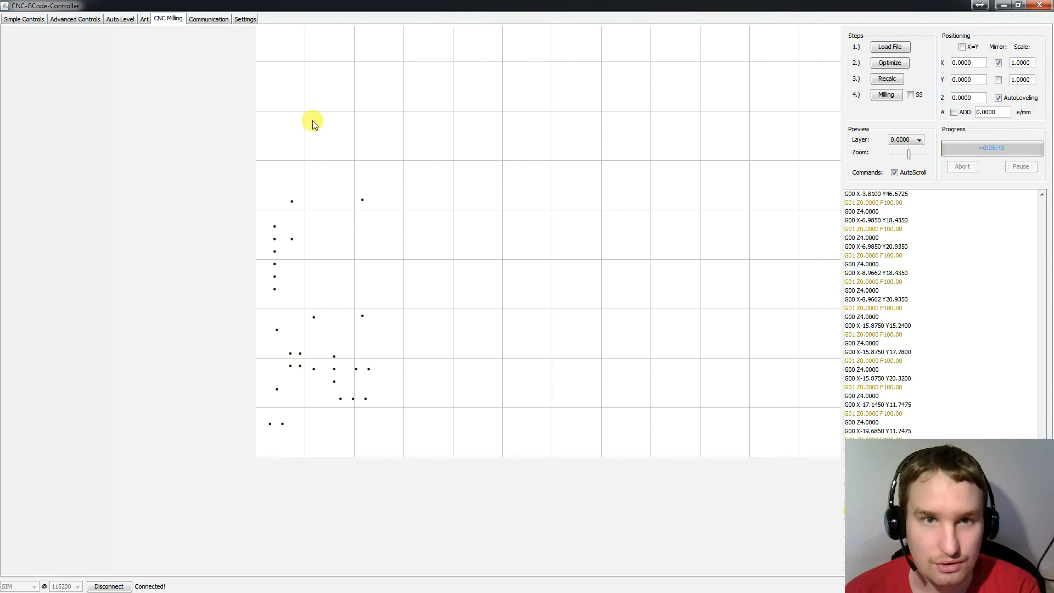
Step: Open the Spindle ON command setting to read its hint, and close it without changing anything
click(245, 20)
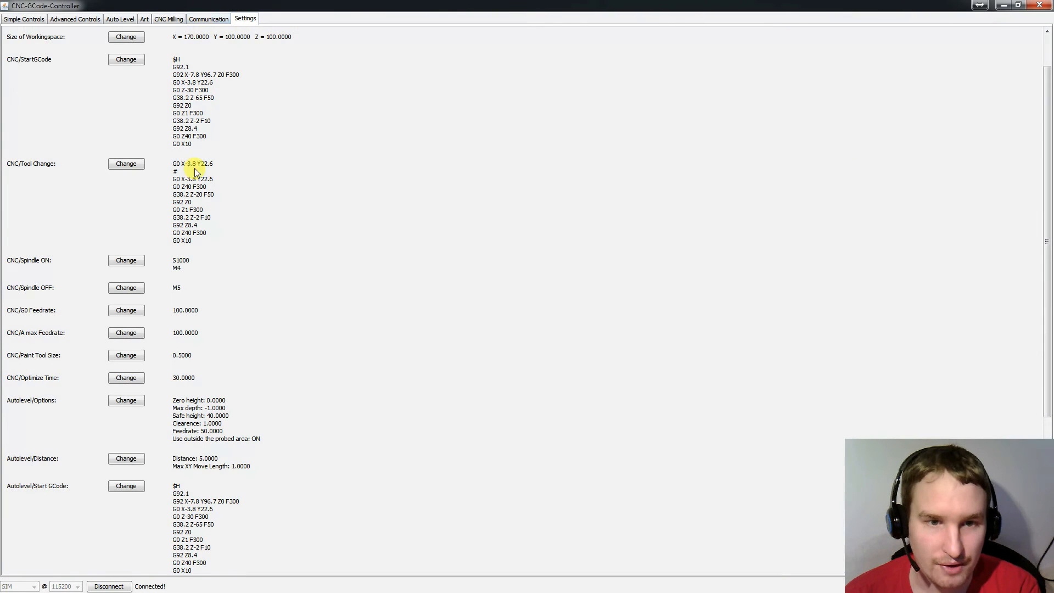
scroll(208, 276, down, 1)
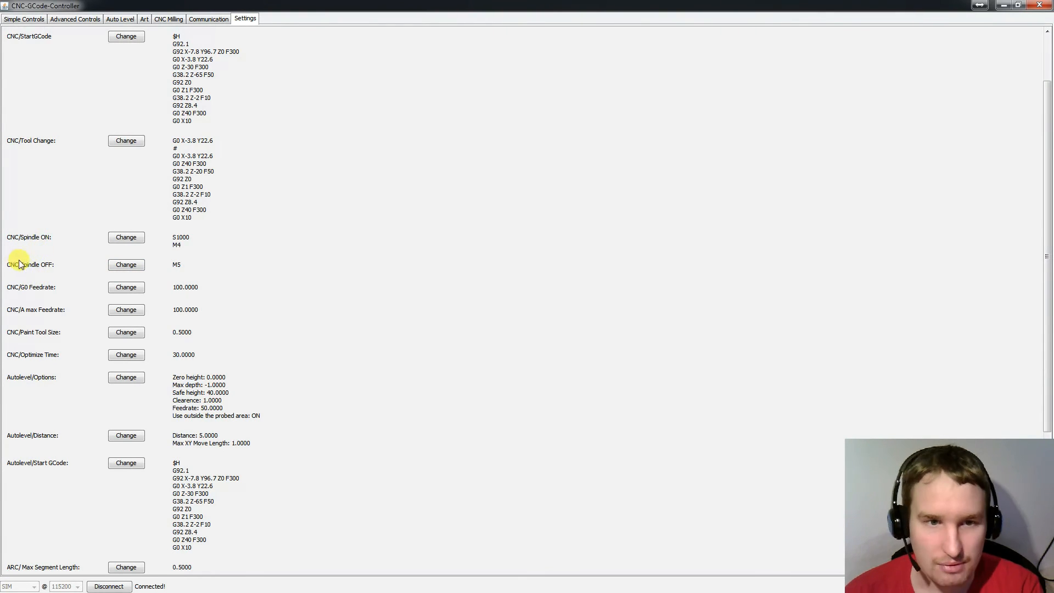
click(134, 240)
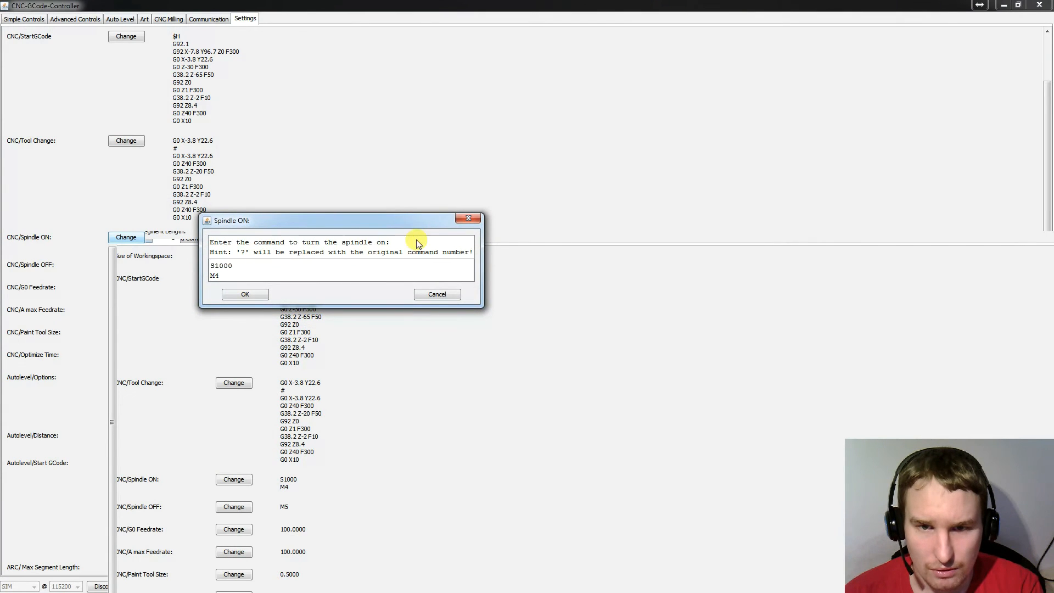
click(468, 220)
scroll(260, 274, down, 5)
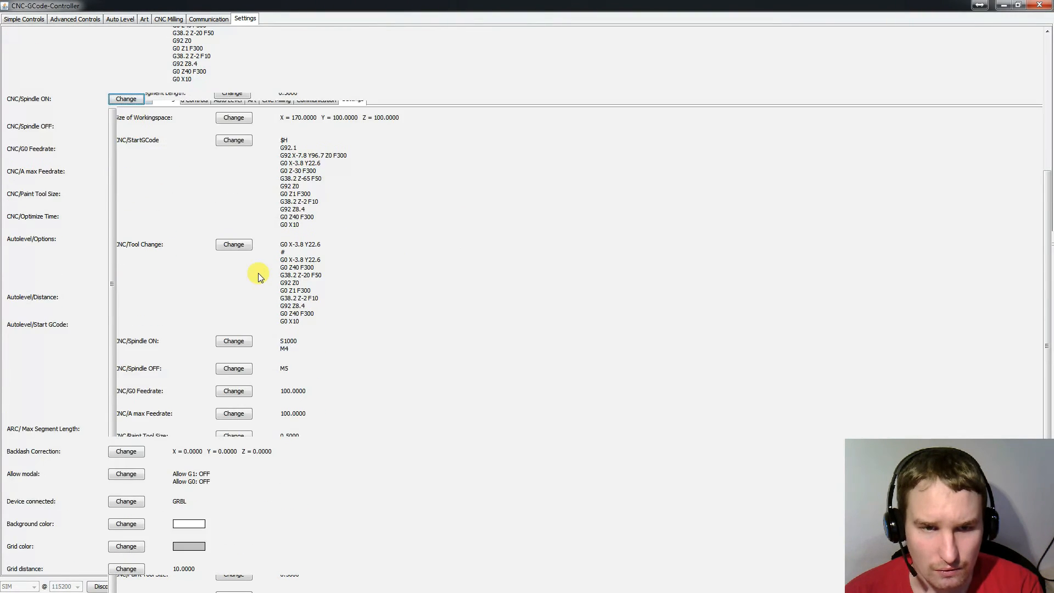
scroll(269, 299, down, 2)
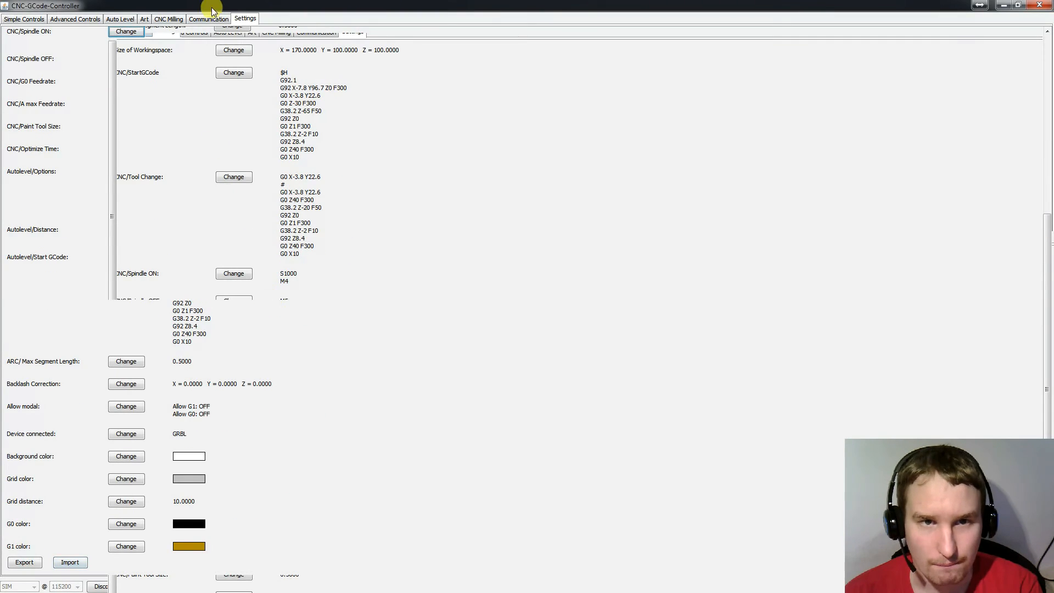
Step: Review the feedrate, paint tool size and optimize time settings, checking the drill preview in between
click(219, 19)
click(245, 19)
scroll(243, 209, up, 4)
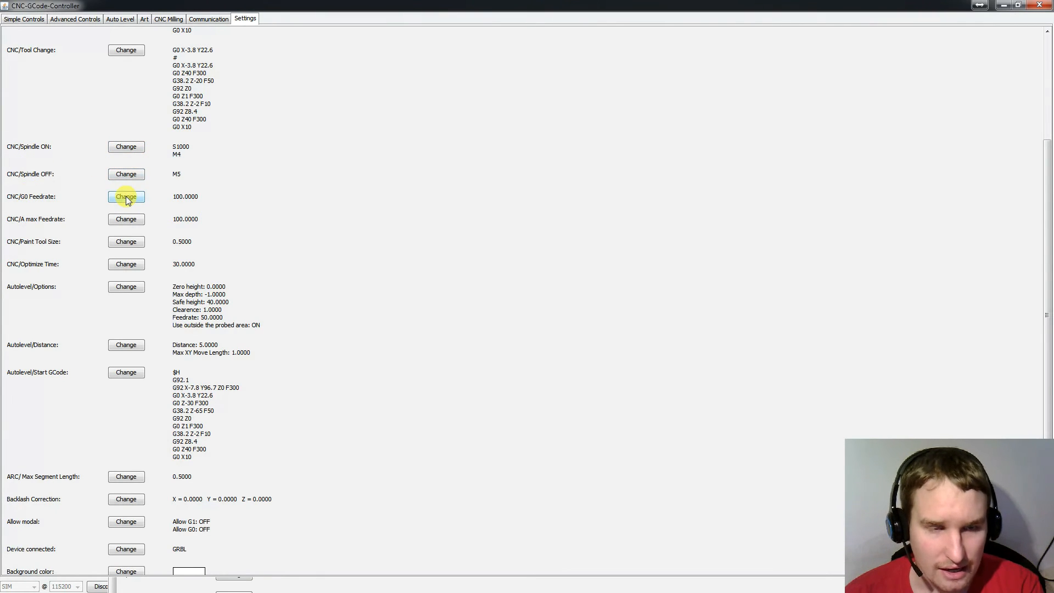
scroll(71, 215, up, 5)
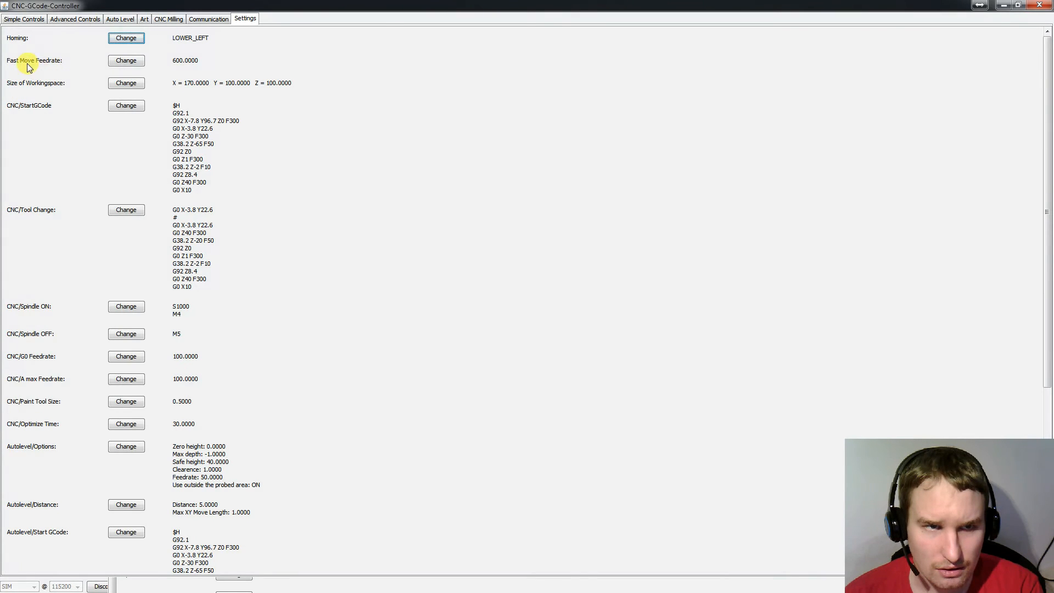
scroll(151, 390, down, 2)
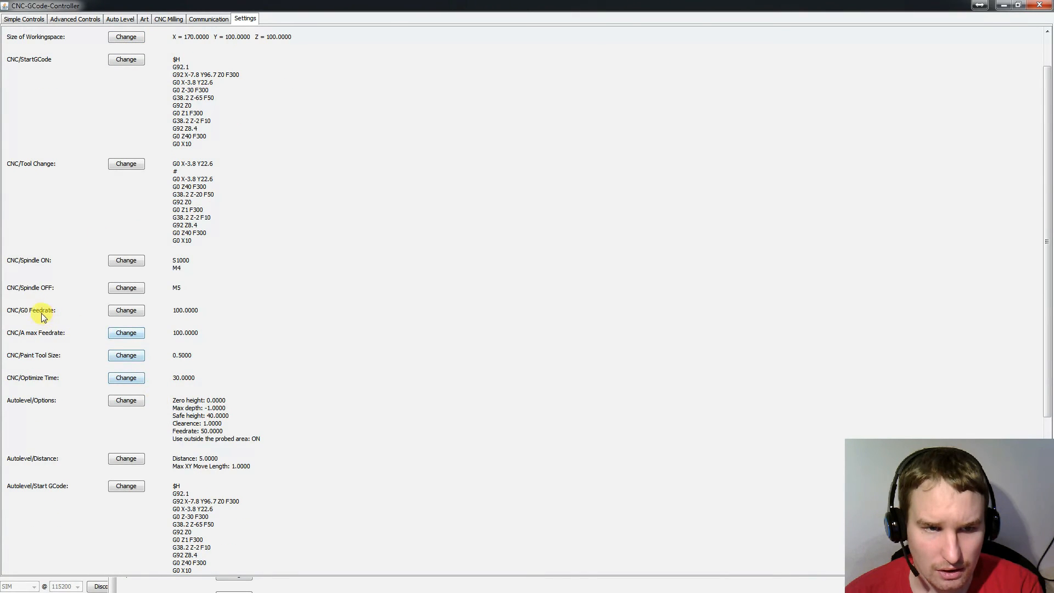
scroll(41, 252, down, 2)
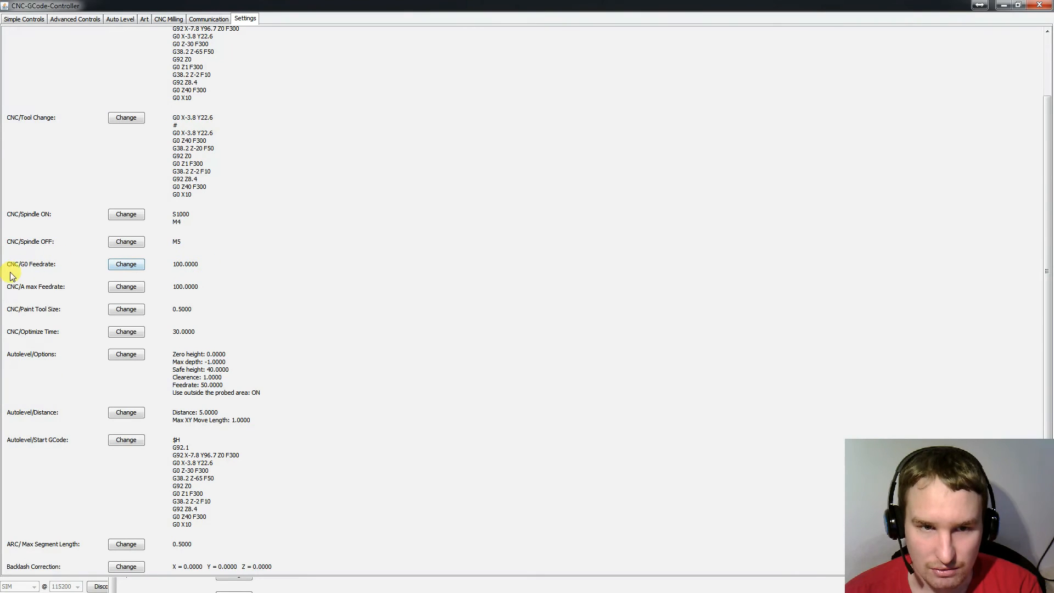
scroll(54, 276, down, 3)
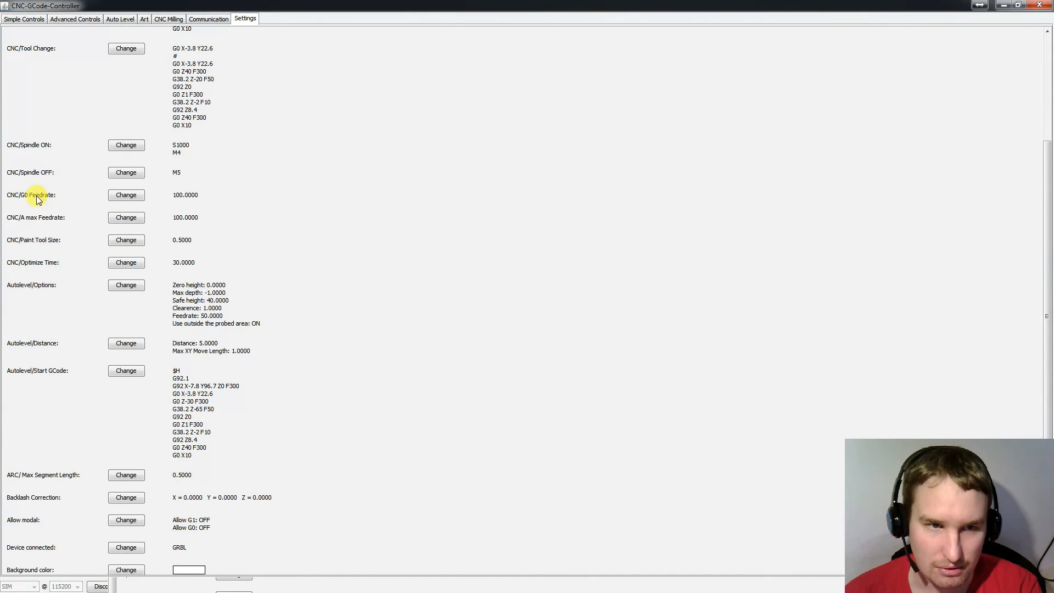
scroll(57, 226, down, 1)
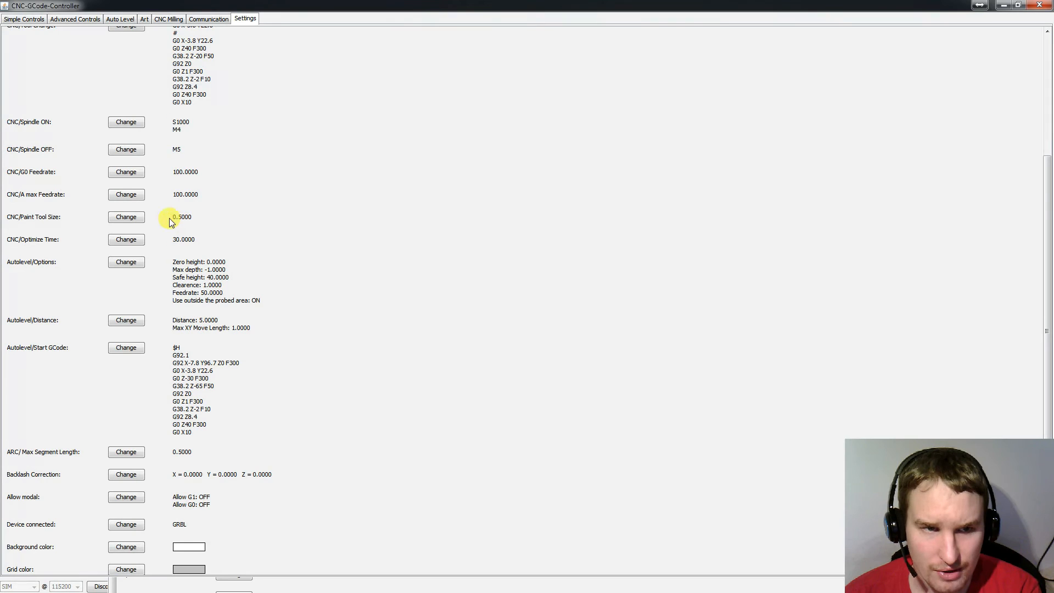
click(170, 19)
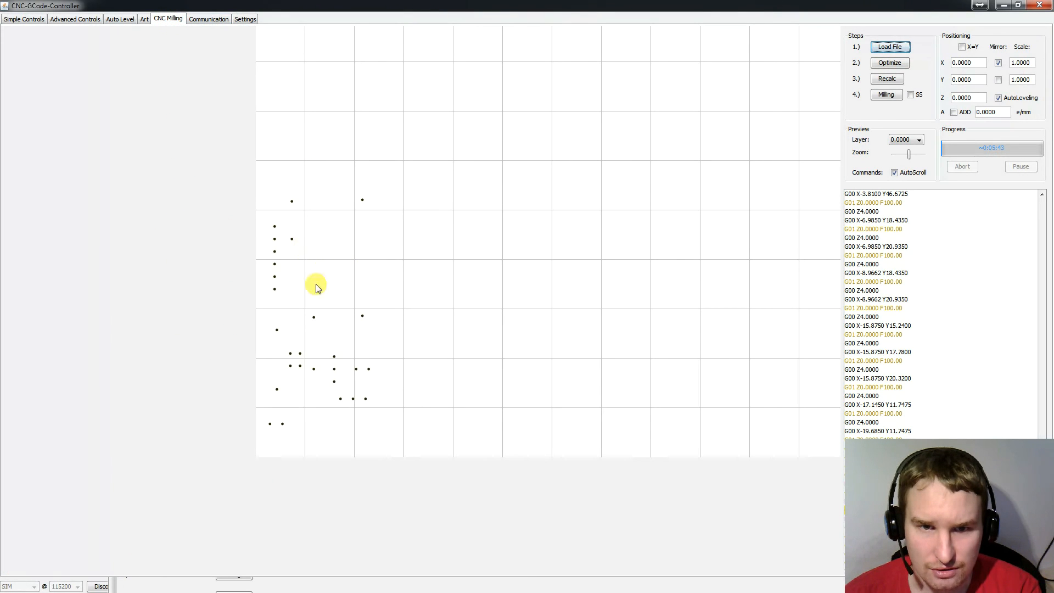
click(241, 19)
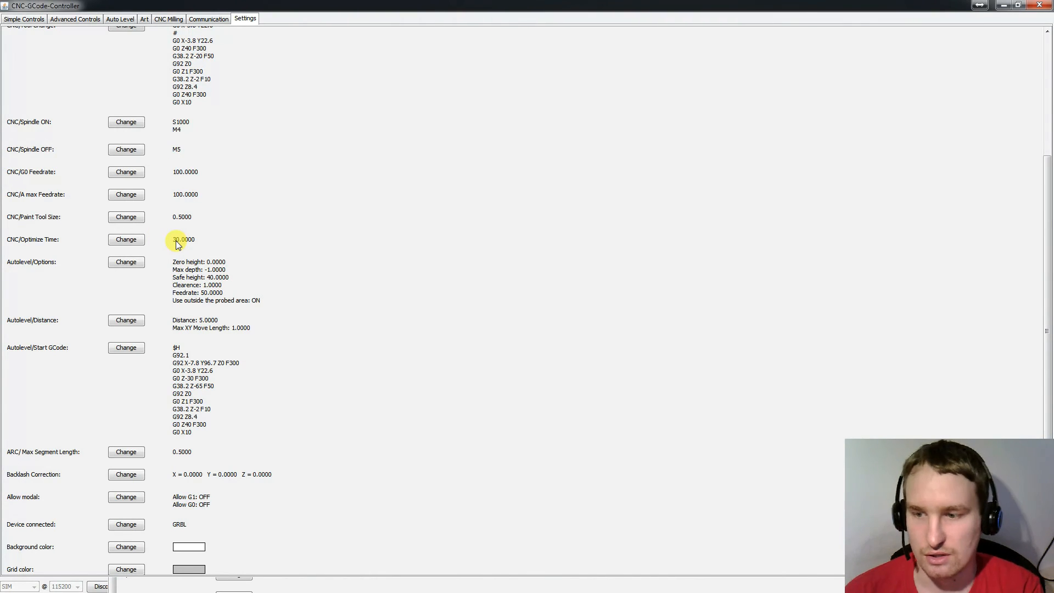
Step: Open the autolevel options to read the probing height, depth, clearance and feedrate descriptions, and close them without changing anything
scroll(193, 272, down, 2)
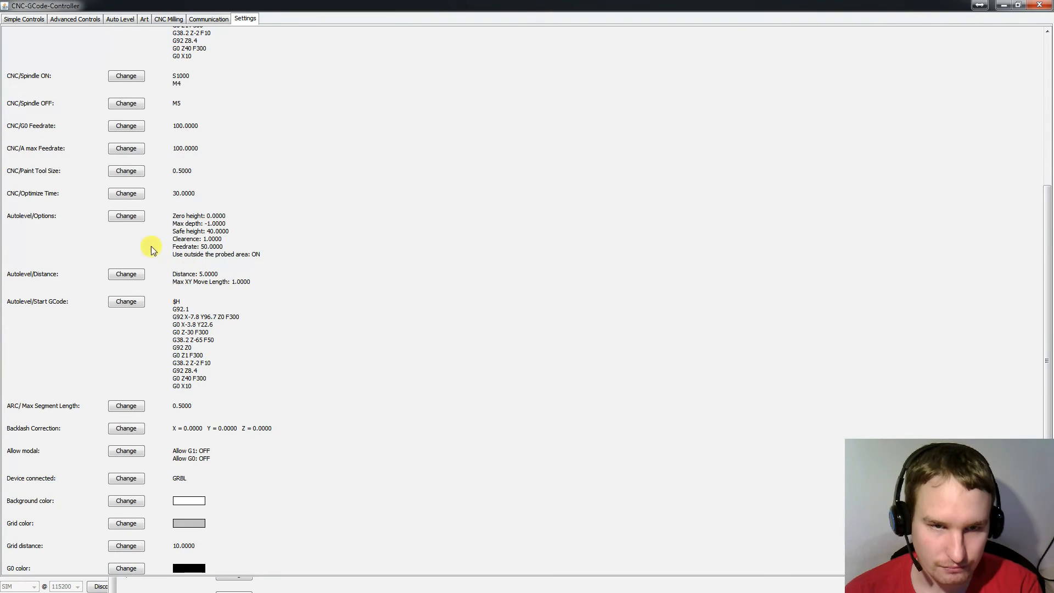
click(125, 216)
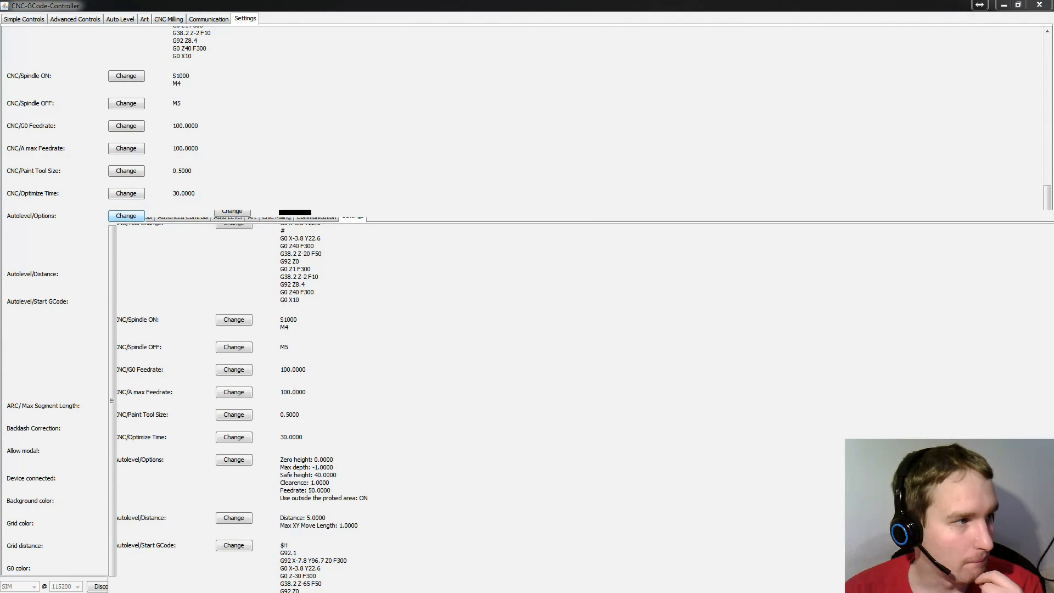
drag(372, 136, 346, 147)
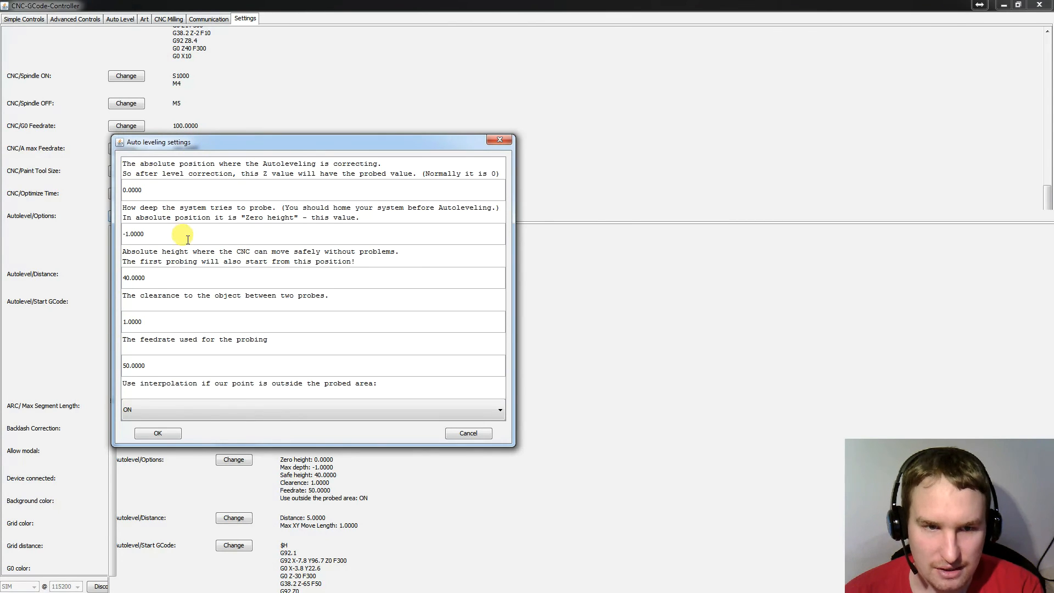
double_click(141, 278)
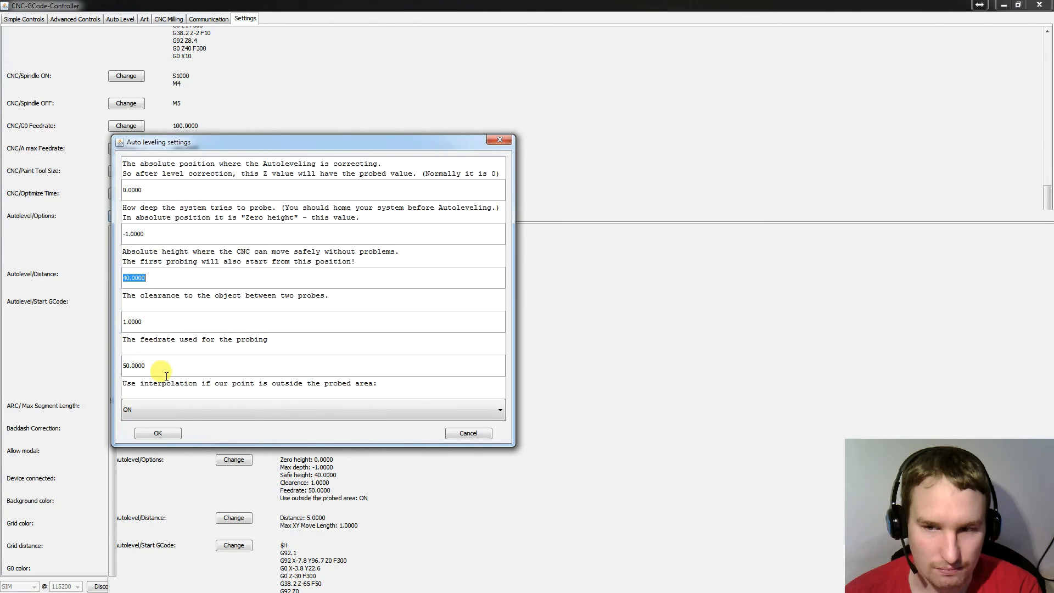
click(494, 142)
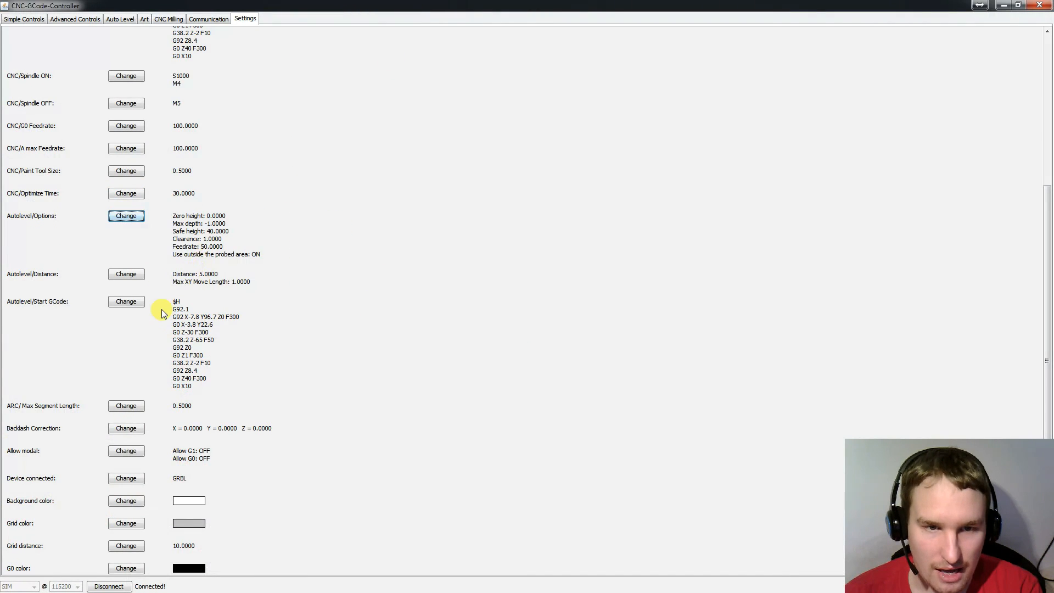
Step: Compare the autolevel start G-code with the CNC start G-code in the settings
scroll(159, 308, down, 1)
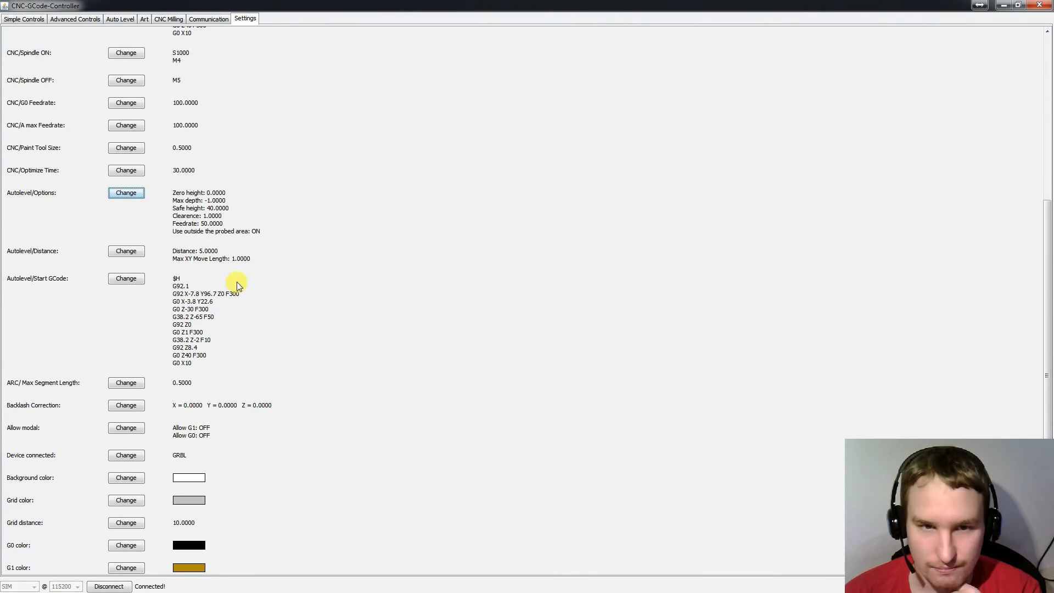
scroll(239, 286, down, 1)
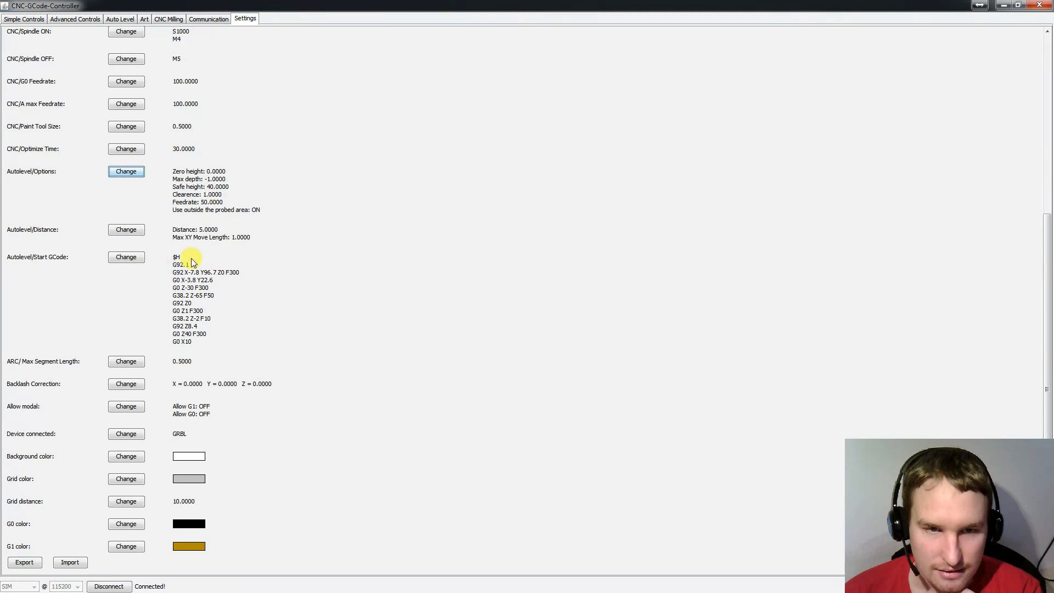
scroll(201, 338, up, 10)
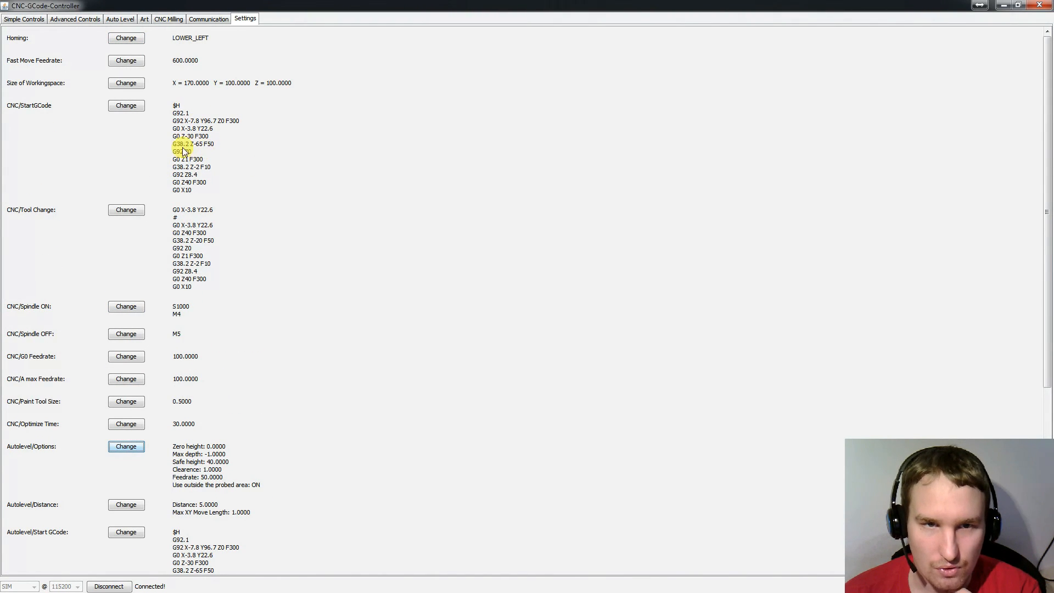
scroll(177, 146, down, 5)
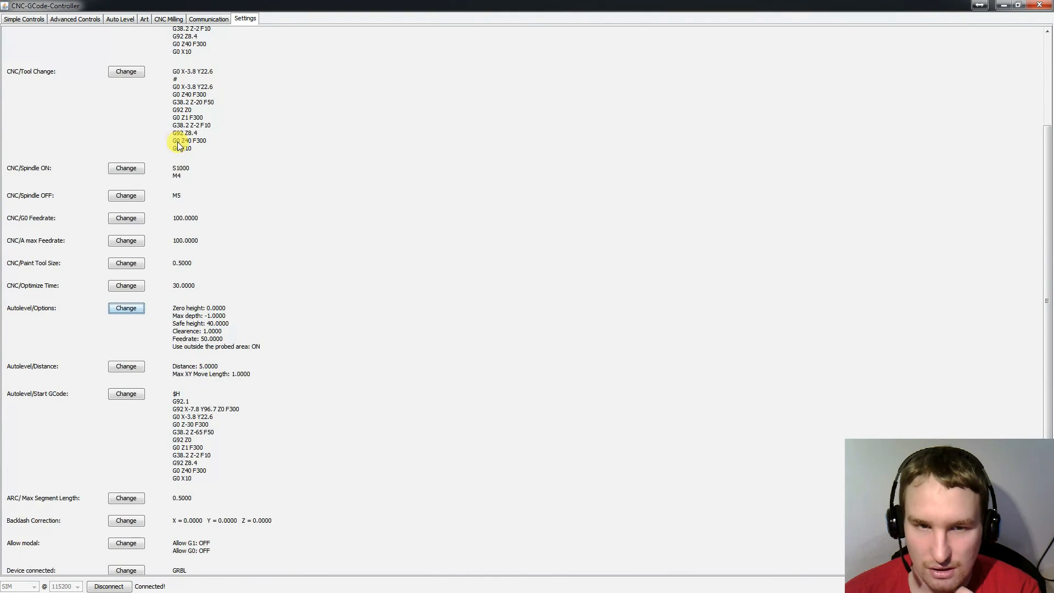
scroll(178, 146, down, 5)
scroll(163, 55, up, 10)
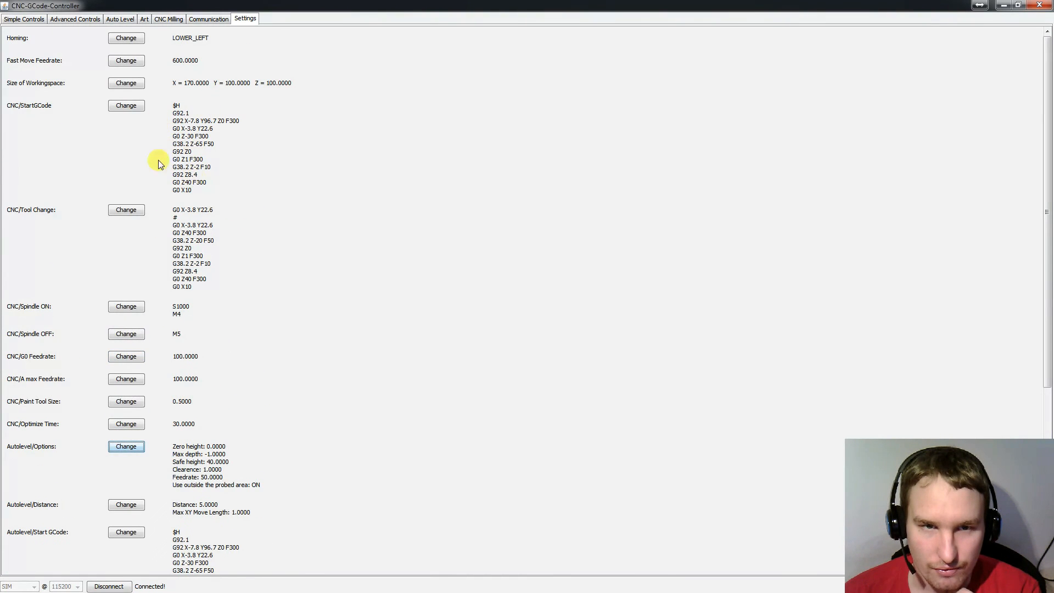
Step: Open the connected device setting to view the available communication types, and close it without choosing one
scroll(200, 280, down, 10)
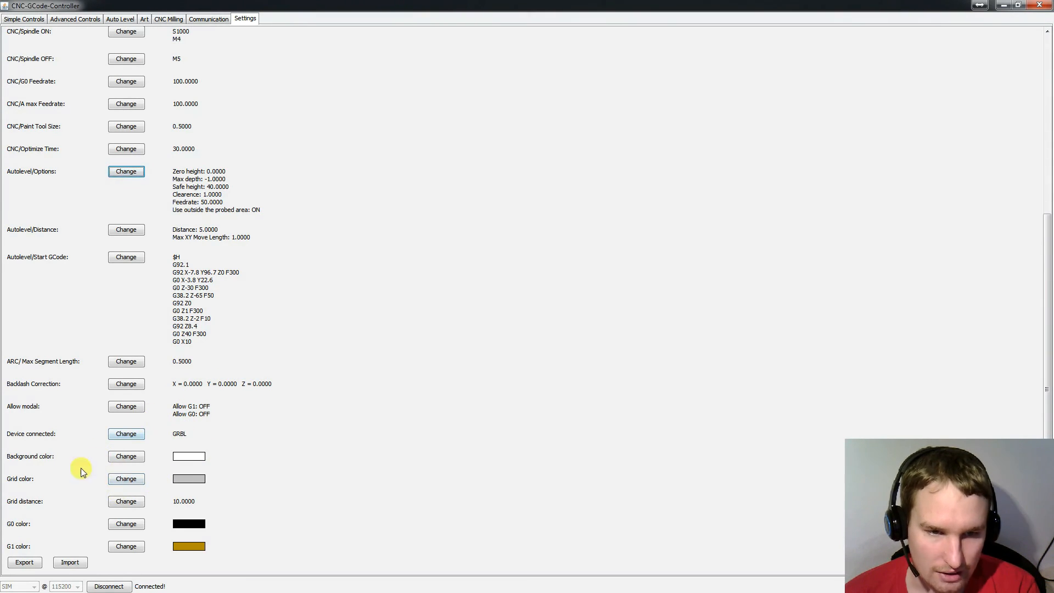
click(135, 435)
drag(565, 144, 452, 151)
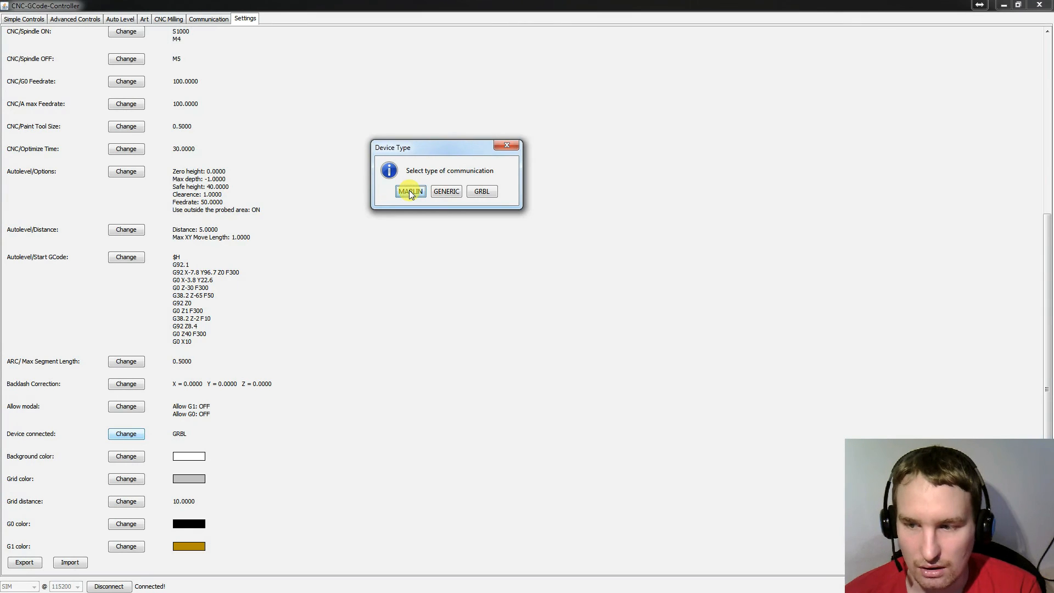
click(505, 147)
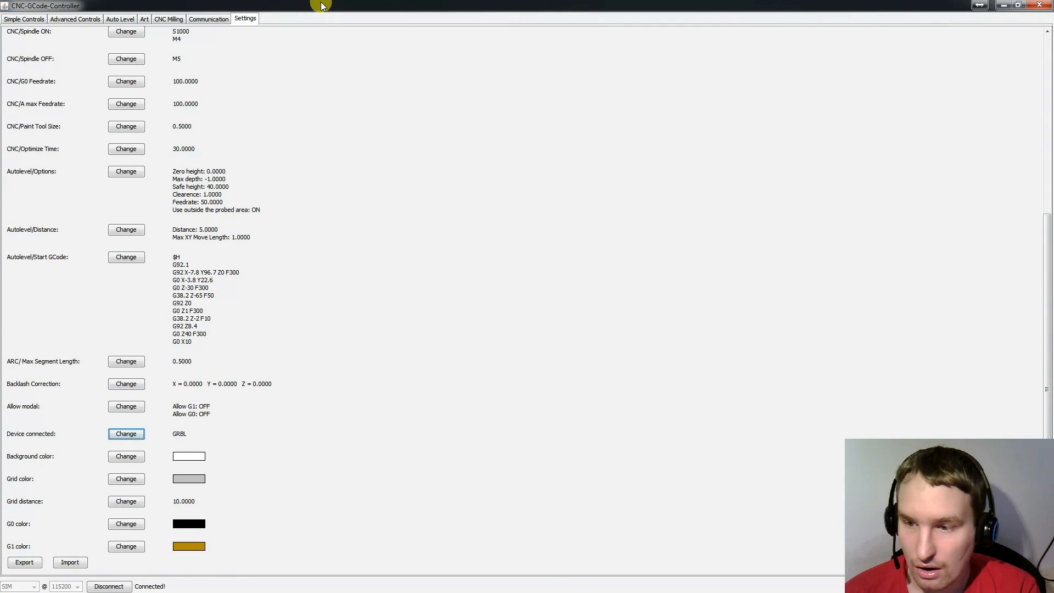